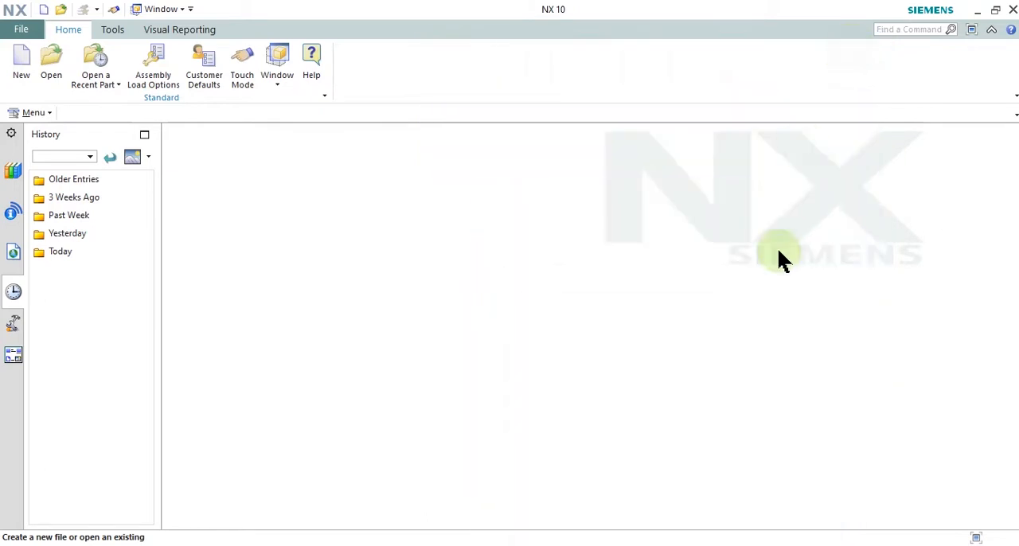
# Step: Switch to the side bracket drawing in Snipping Tool and handwrite Front above the upper view and Top above section B-B
pyautogui.click(760, 545)
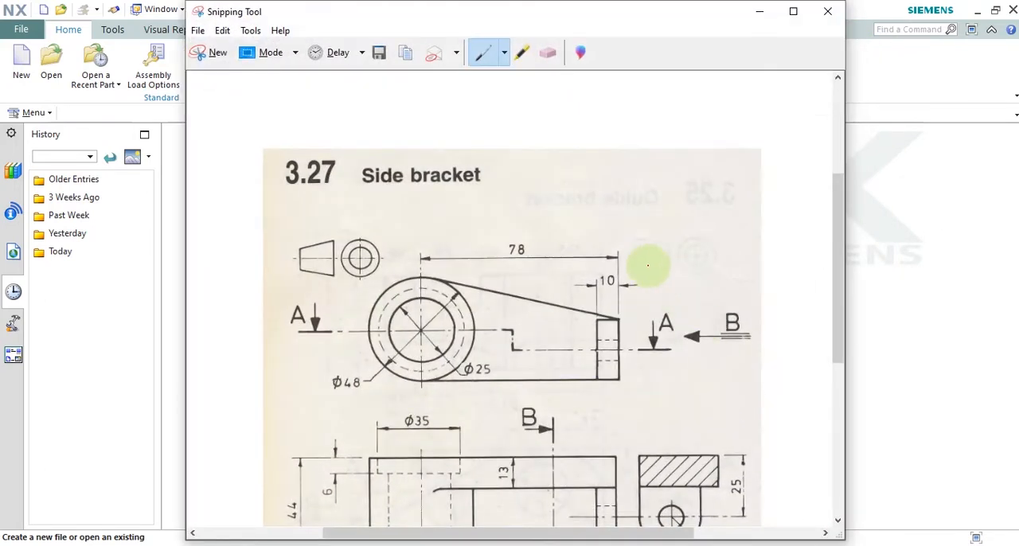
pyautogui.scroll(-2, 648, 268)
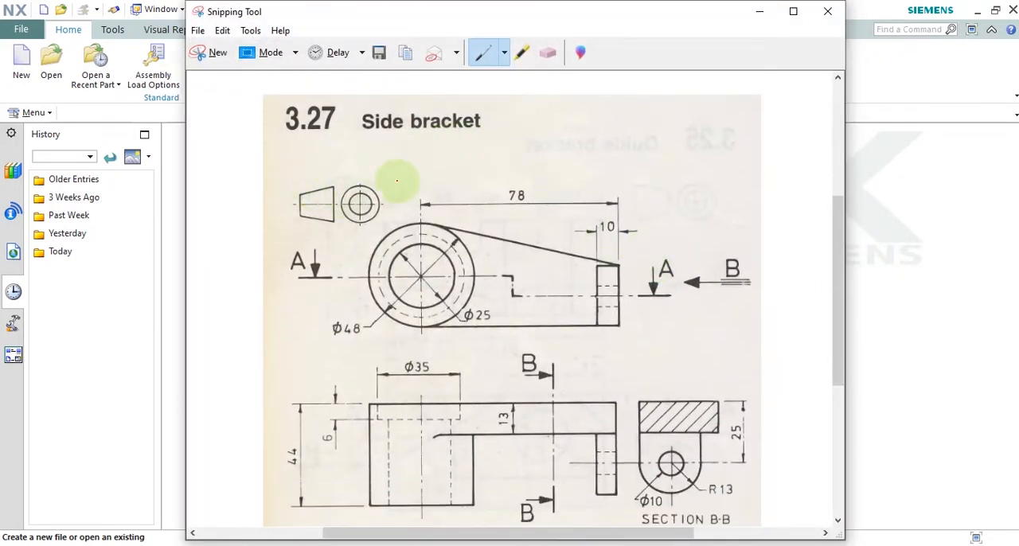
pyautogui.scroll(-1, 375, 177)
pyautogui.scroll(-1, 406, 193)
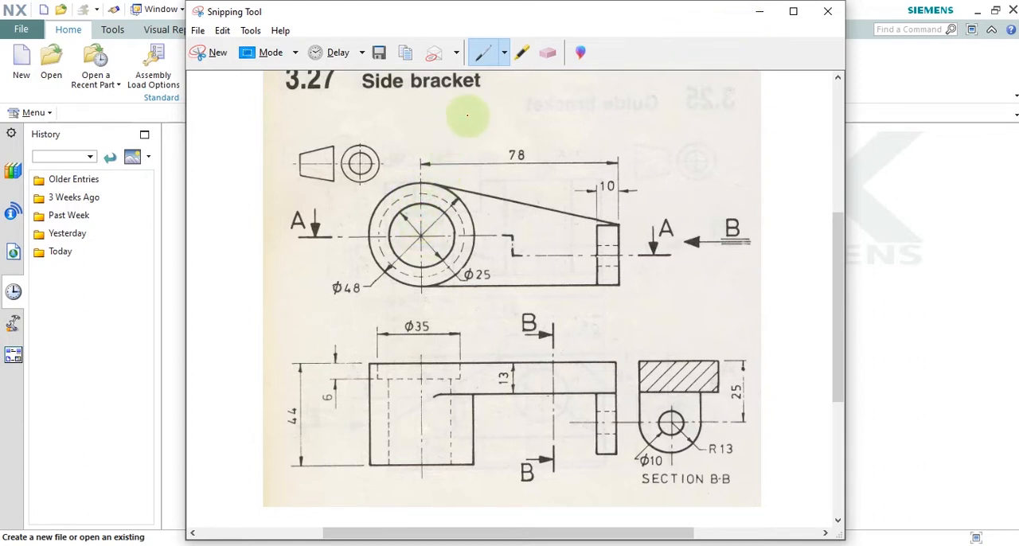
pyautogui.moveTo(462, 119)
pyautogui.mouseDown()
pyautogui.moveTo(457, 148)
pyautogui.moveTo(490, 119)
pyautogui.moveTo(489, 133)
pyautogui.mouseUp()
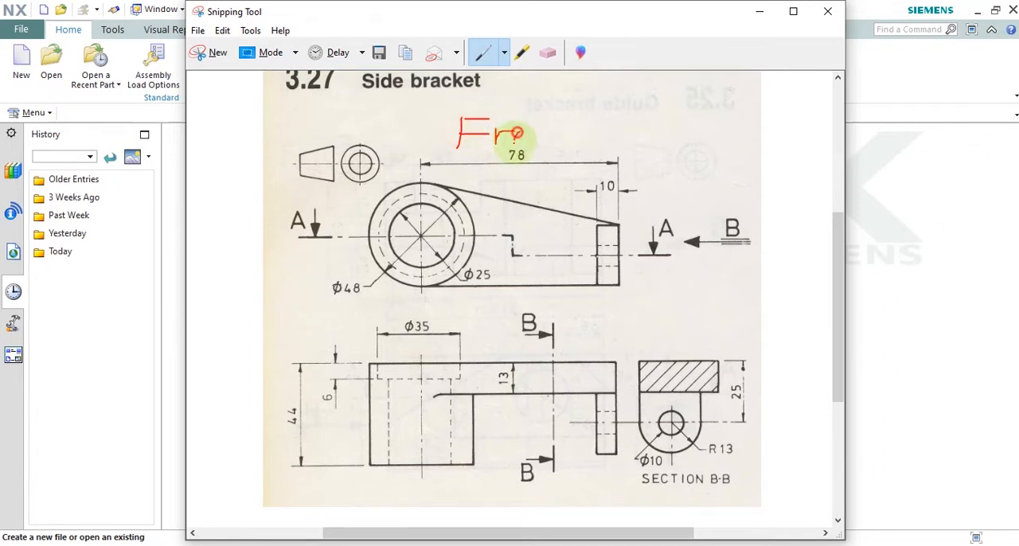
pyautogui.moveTo(551, 140); pyautogui.dragTo(573, 140)
pyautogui.moveTo(632, 331)
pyautogui.mouseDown()
pyautogui.moveTo(663, 331)
pyautogui.moveTo(686, 361)
pyautogui.moveTo(675, 343)
pyautogui.mouseUp()
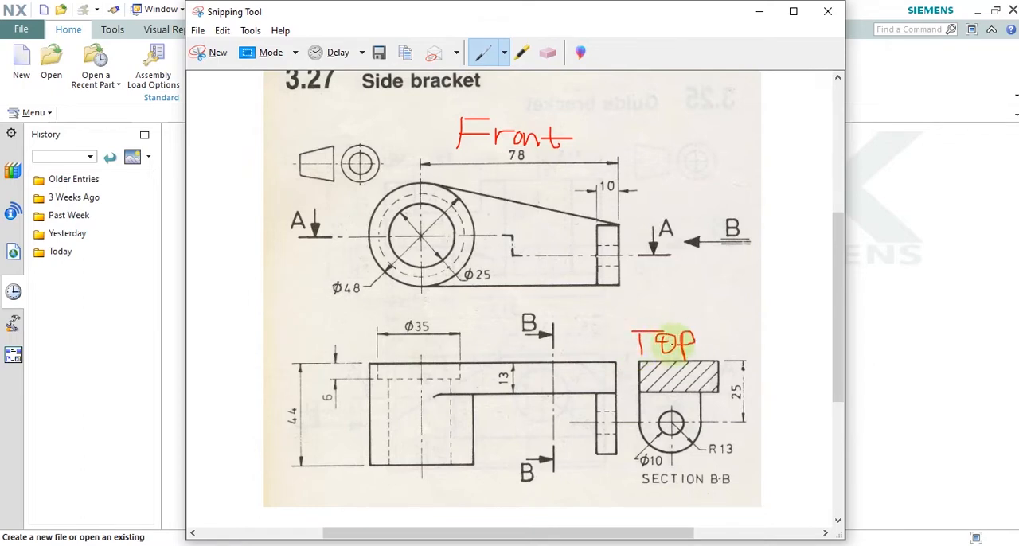
pyautogui.click(762, 11)
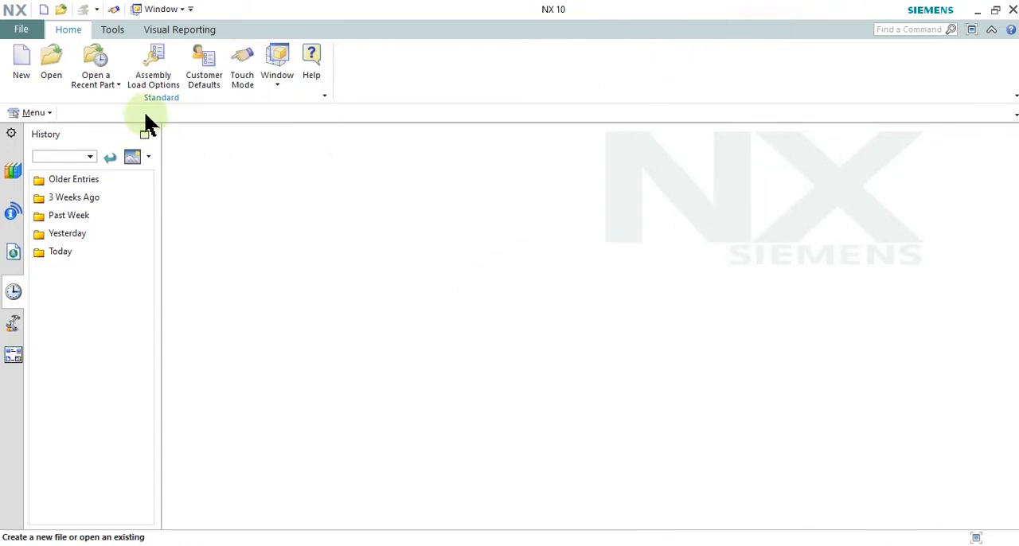
# Step: Return to NX and try to create a new Model part in millimetres named 3.27 Side Bracket
pyautogui.click(27, 70)
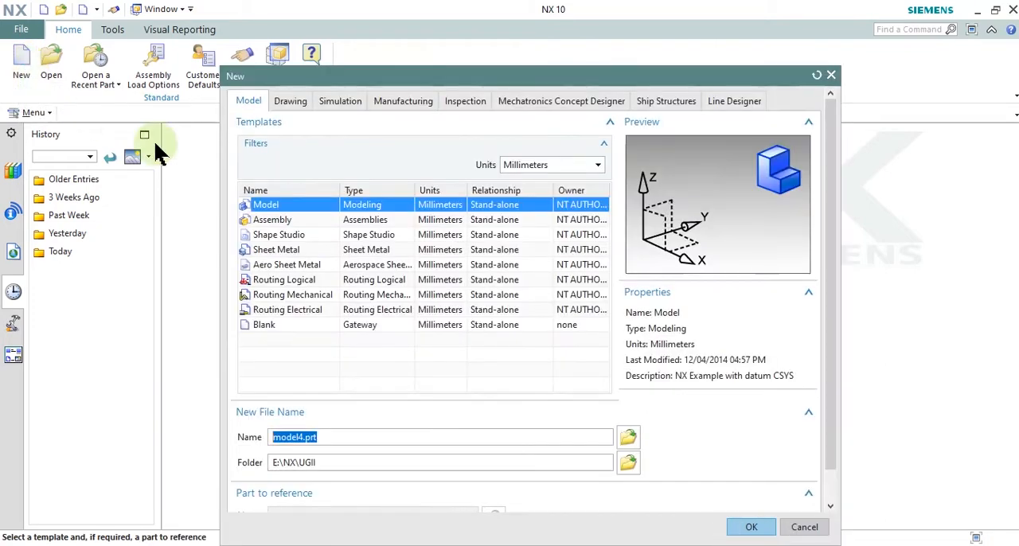
pyautogui.click(271, 206)
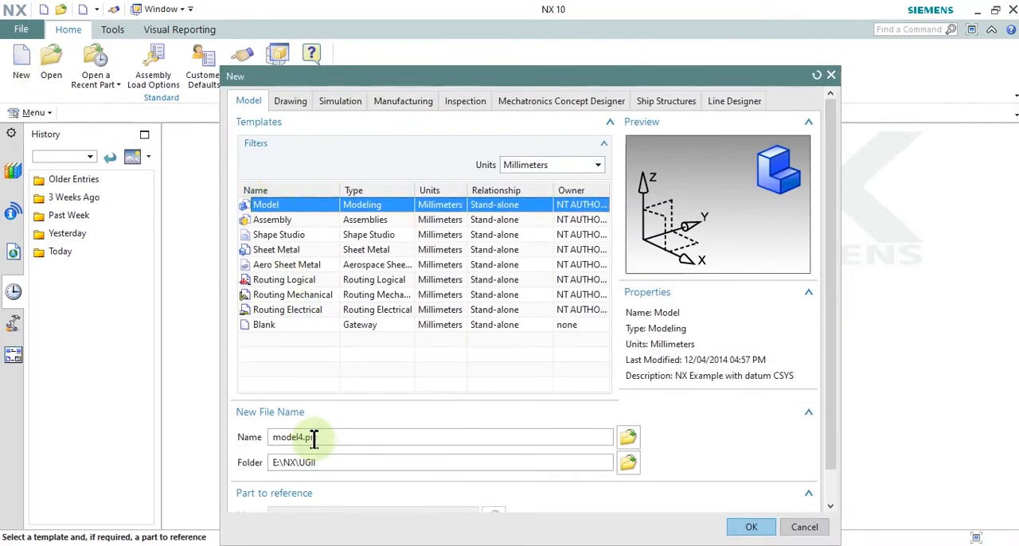
pyautogui.moveTo(327, 437); pyautogui.dragTo(255, 445)
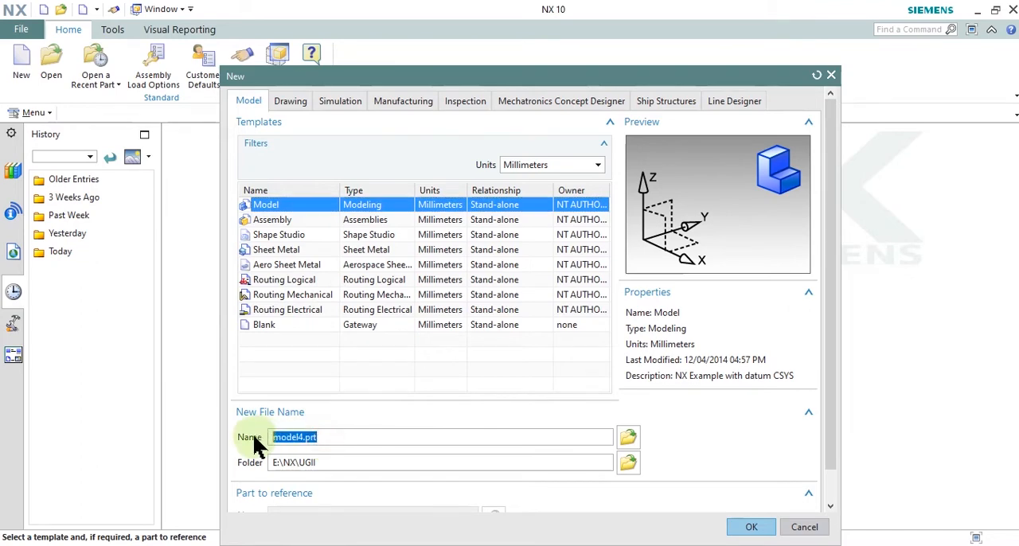
pyautogui.hotkey('alt', 'Tab')
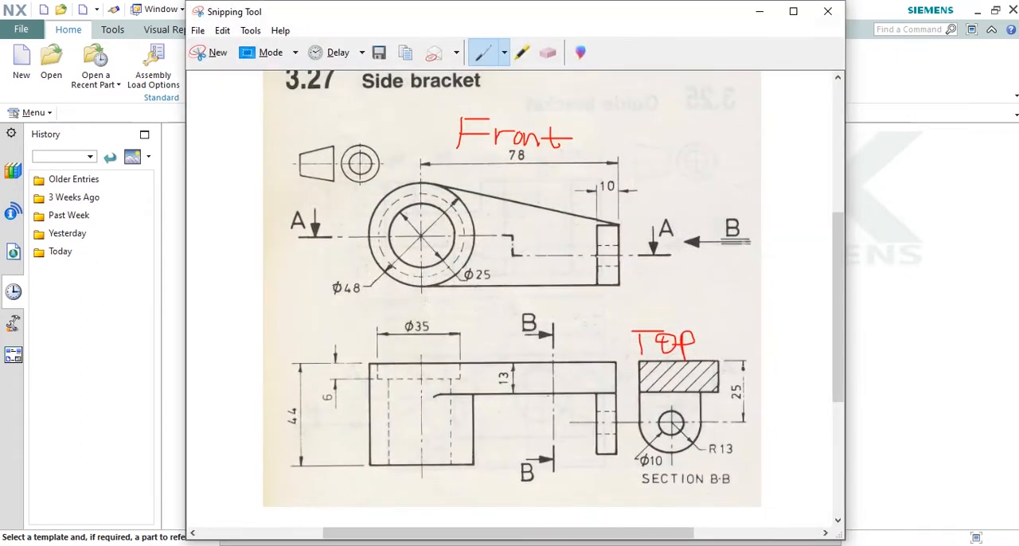
pyautogui.hotkey('alt', 'Tab')
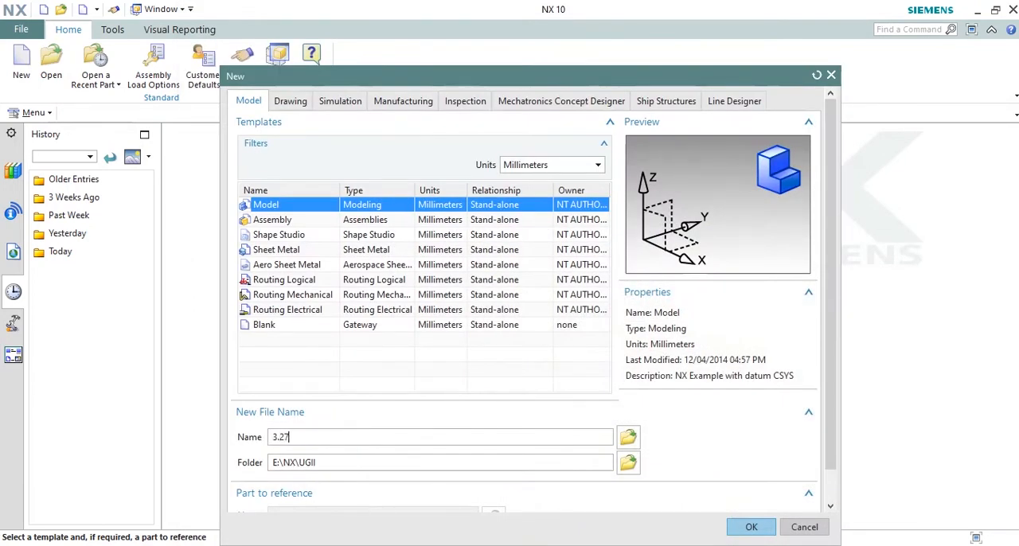
pyautogui.hotkey('alt', 'Tab')
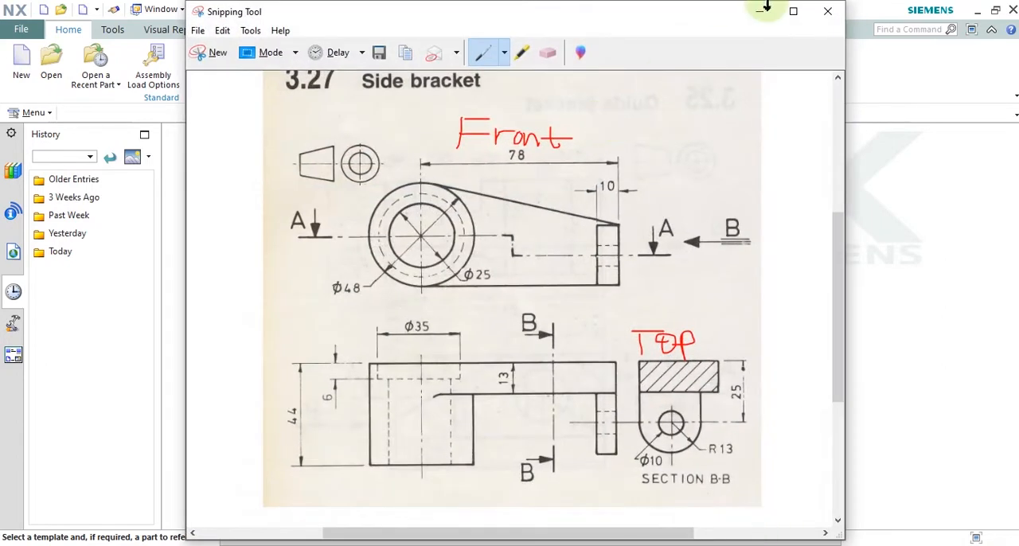
pyautogui.click(760, 13)
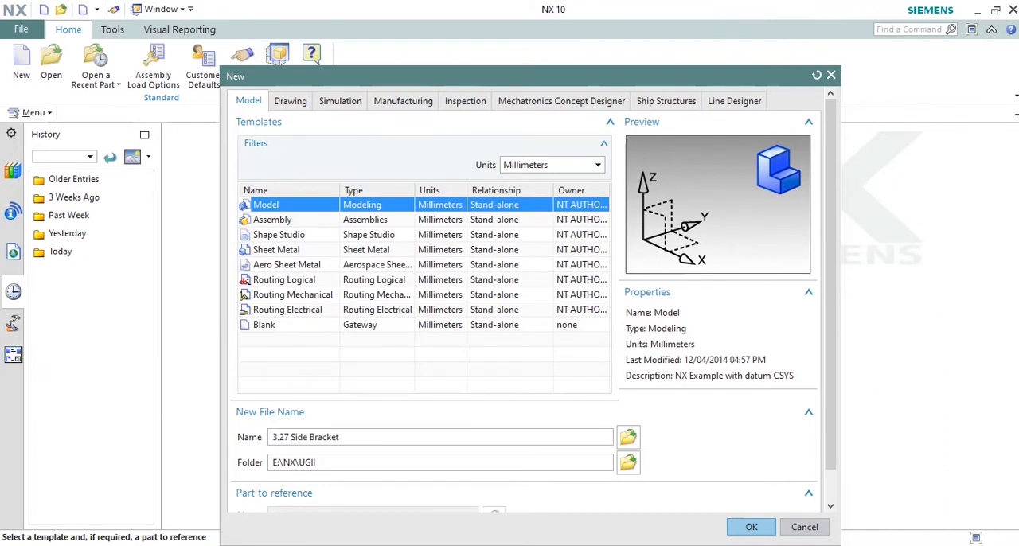
pyautogui.press('Return')
pyautogui.click(521, 301)
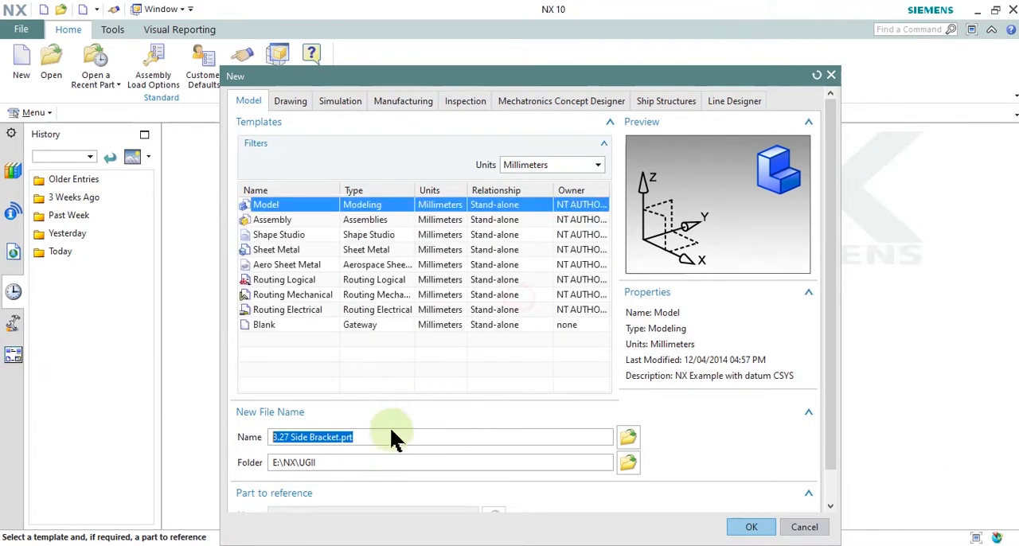
# Step: Append _e to the new part's file name and create the part as 3.27 Side Bracket_e
pyautogui.click(339, 437)
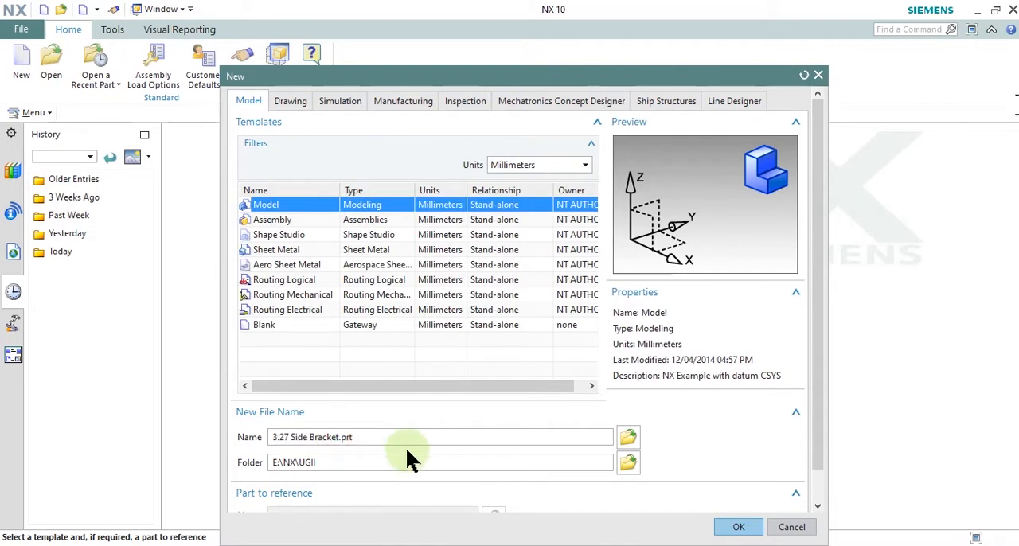
pyautogui.write('_e')
pyautogui.press('Return')
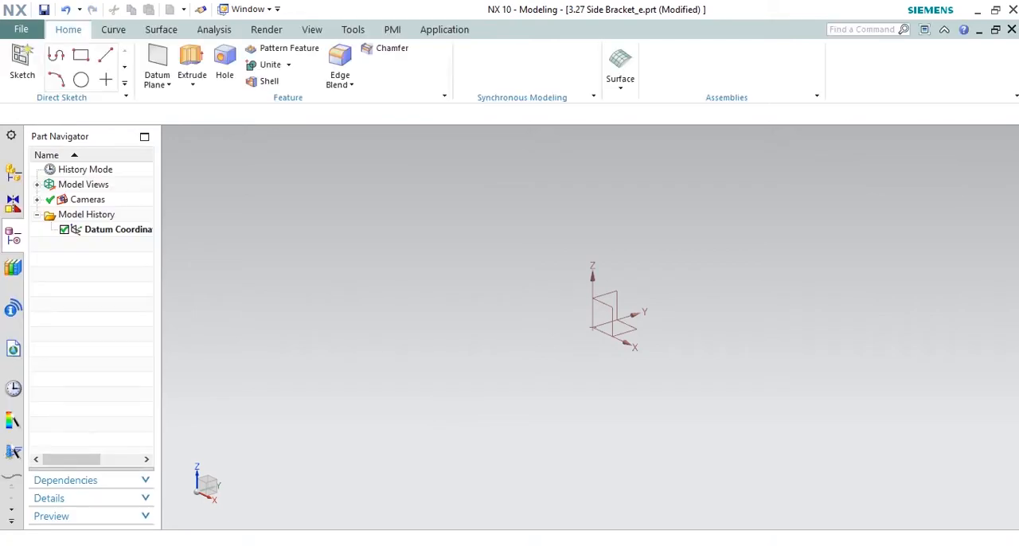
# Step: Switch to the drawing in Snipping Tool and trace the Ø25 bore and the Ø48 outer circle in the front view
pyautogui.hotkey('alt', 'Tab')
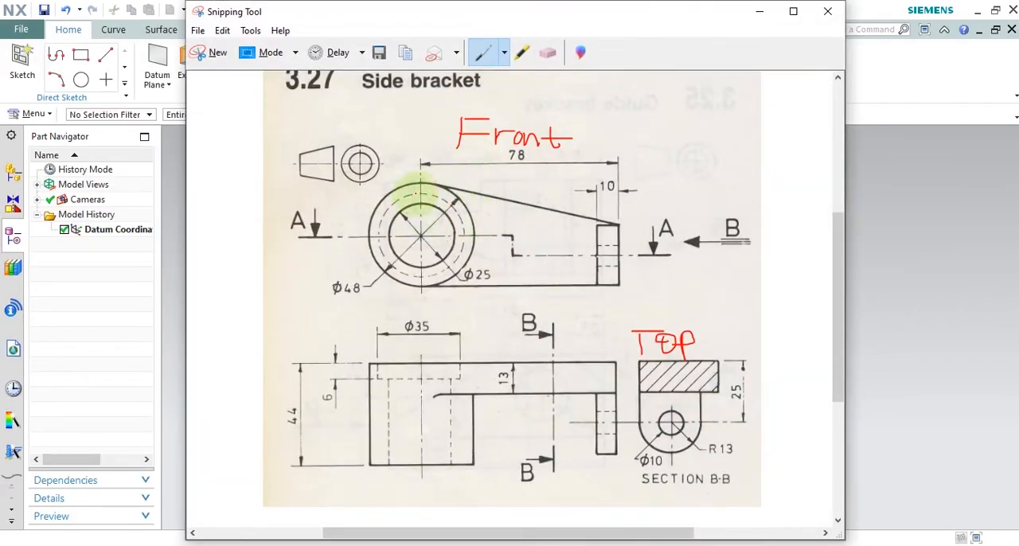
pyautogui.moveTo(388, 231); pyautogui.dragTo(460, 252)
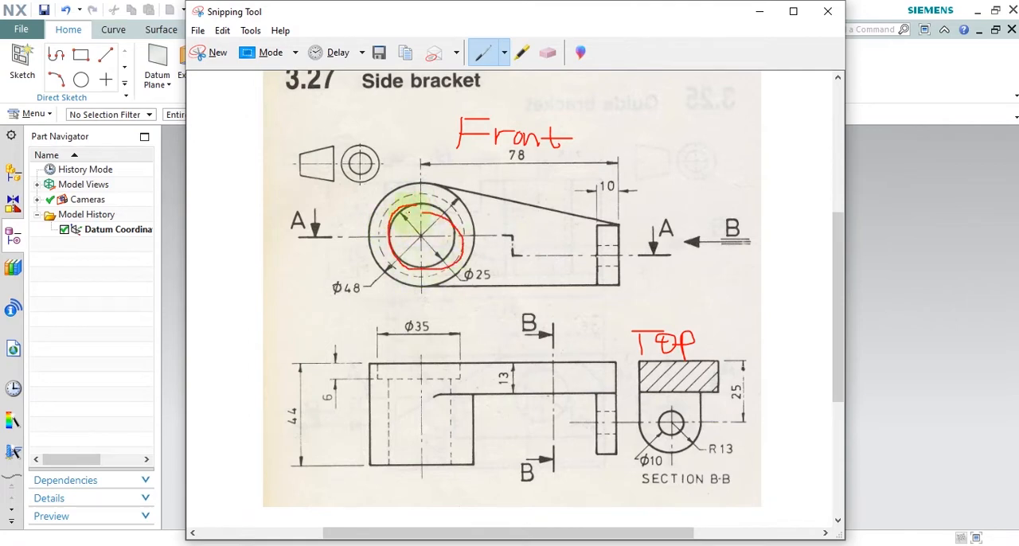
pyautogui.moveTo(420, 168)
pyautogui.mouseDown()
pyautogui.moveTo(387, 273)
pyautogui.moveTo(478, 205)
pyautogui.moveTo(363, 165)
pyautogui.mouseUp()
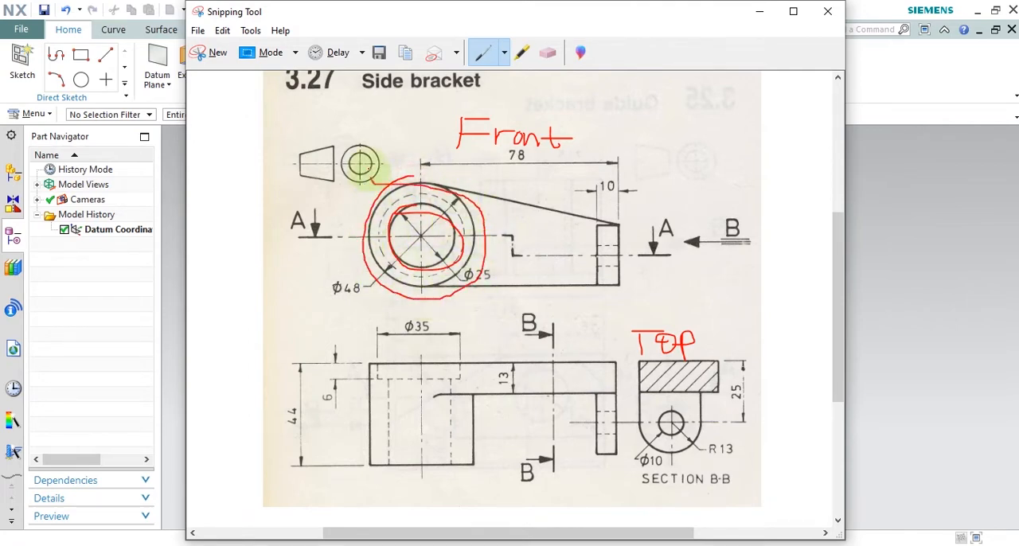
pyautogui.click(753, 12)
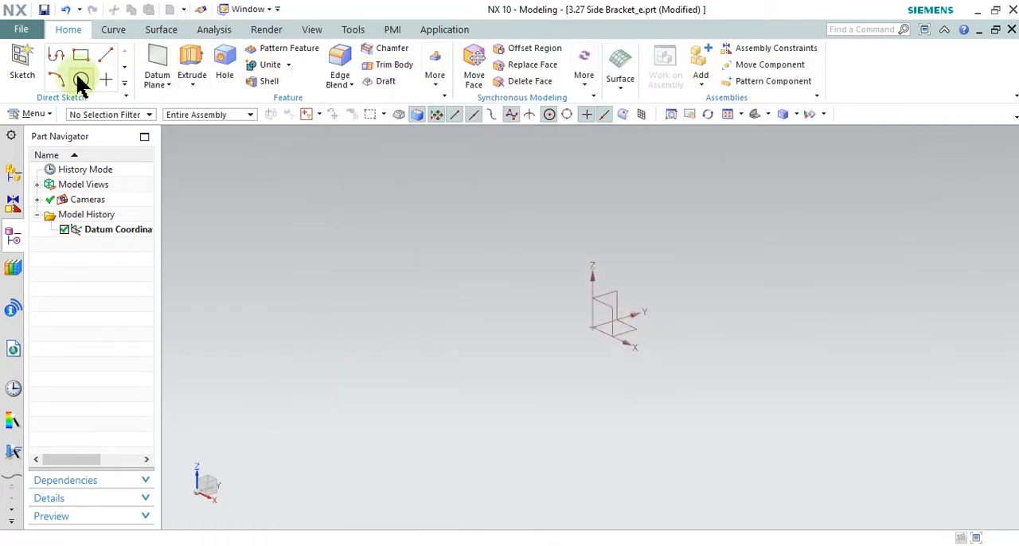
# Step: Switch back to NX and create a sketch on the XZ plane of the datum coordinate system
pyautogui.click(22, 65)
pyautogui.click(611, 308)
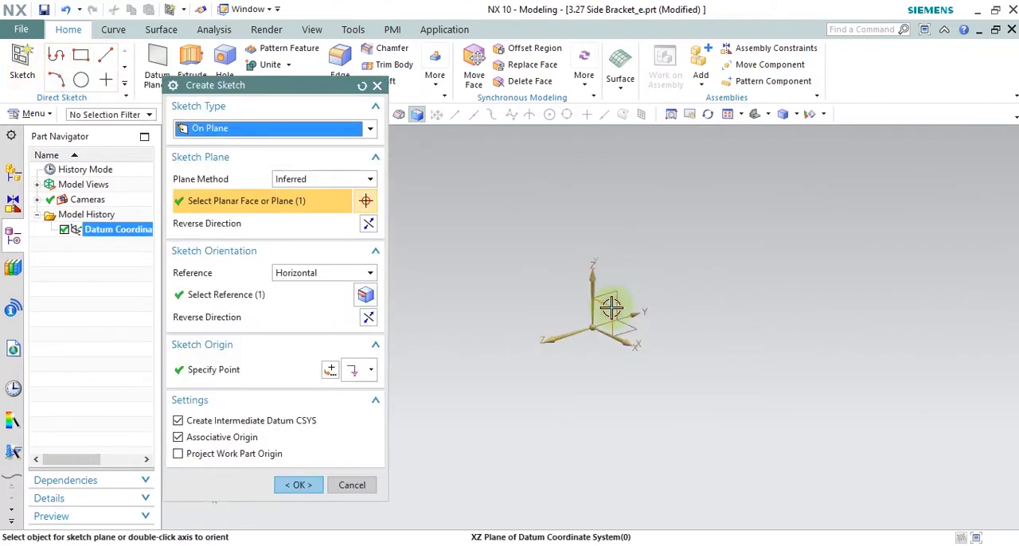
pyautogui.click(299, 485)
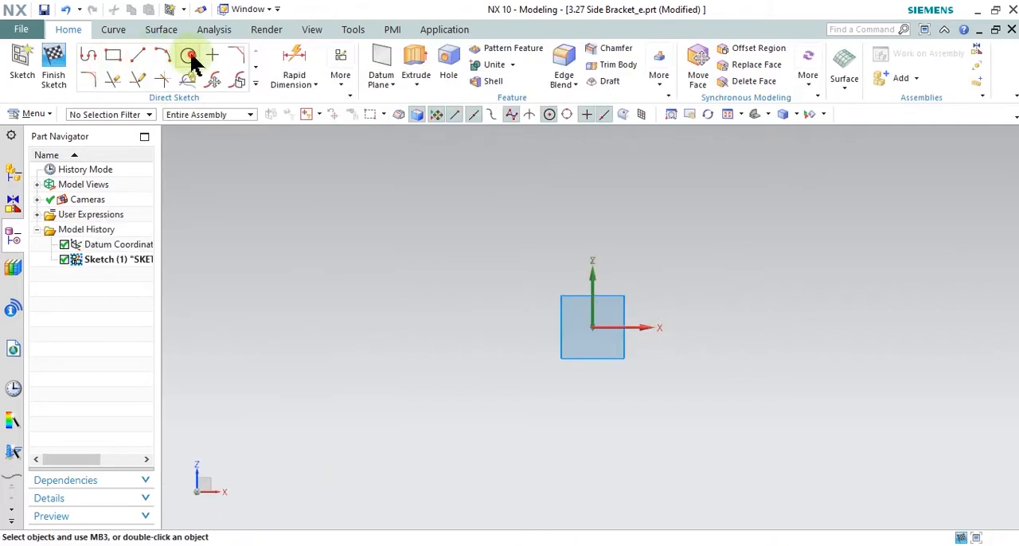
# Step: Sketch two concentric circles centred on the origin, the inner about 48 mm in diameter inside a larger one
pyautogui.click(189, 56)
pyautogui.click(591, 327)
pyautogui.click(610, 276)
pyautogui.click(591, 326)
pyautogui.click(643, 243)
# Step: Mark the Ø48 dimension on the Snipping Tool drawing, then set the outer sketch circle's diameter to 48 mm in NX
pyautogui.hotkey('alt', 'Tab')
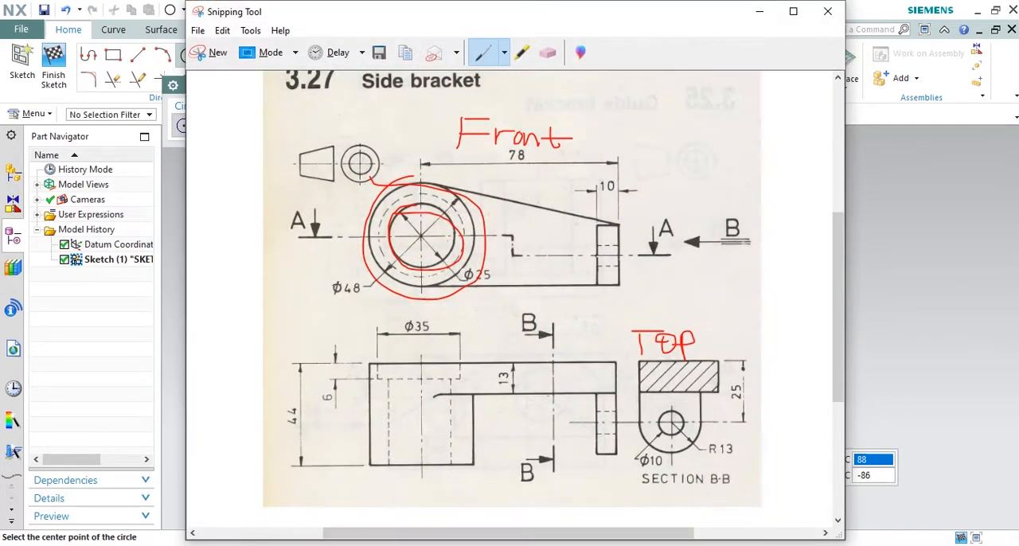
pyautogui.moveTo(342, 267)
pyautogui.mouseDown()
pyautogui.moveTo(329, 268)
pyautogui.moveTo(323, 307)
pyautogui.moveTo(341, 268)
pyautogui.moveTo(356, 272)
pyautogui.mouseUp()
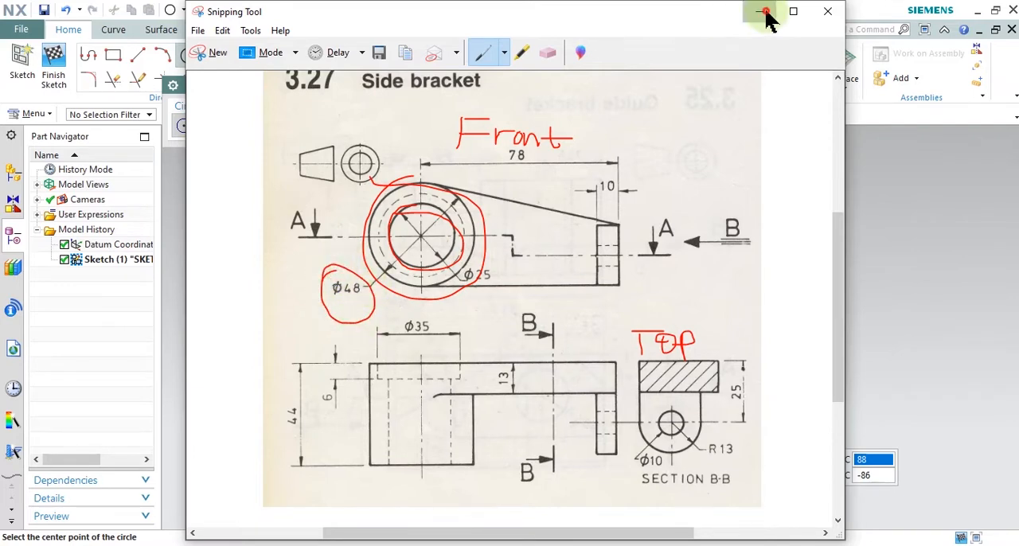
pyautogui.click(761, 11)
pyautogui.click(297, 180)
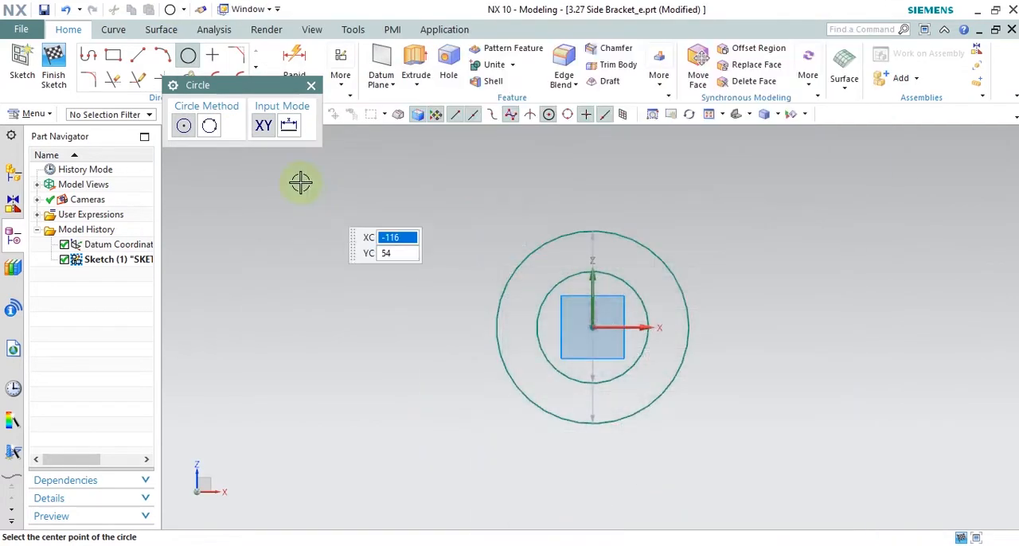
pyautogui.click(312, 85)
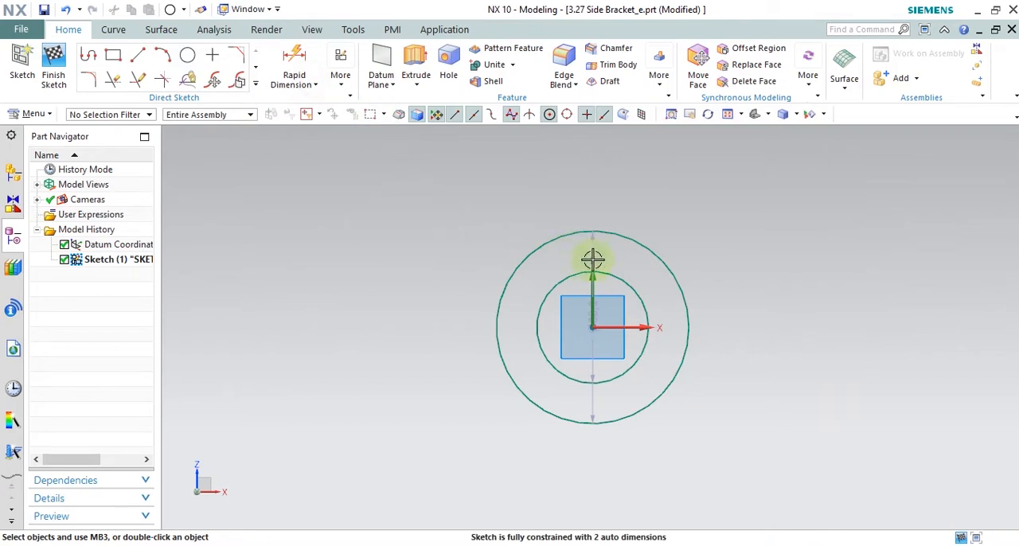
pyautogui.click(774, 253)
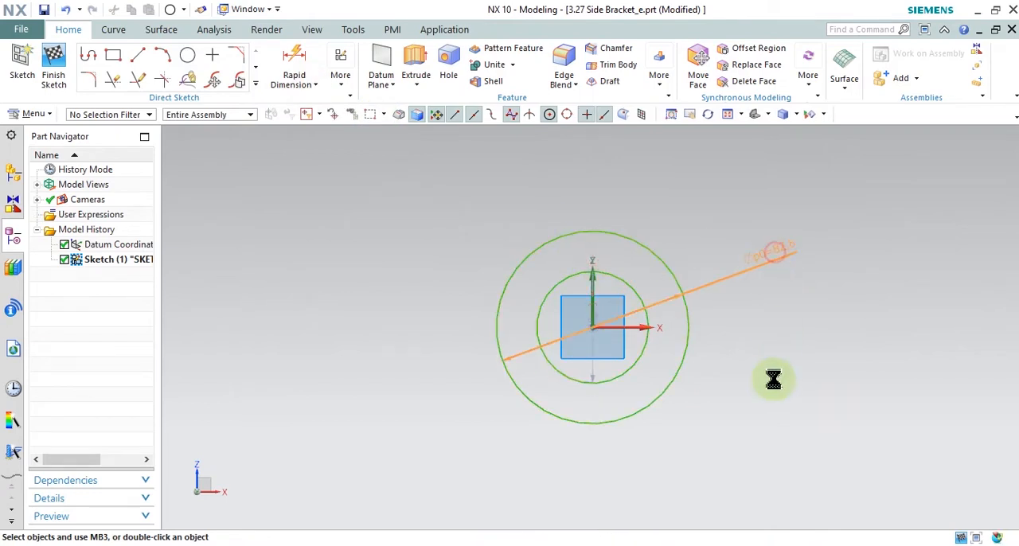
pyautogui.write('48')
pyautogui.press('Return')
pyautogui.click(362, 477)
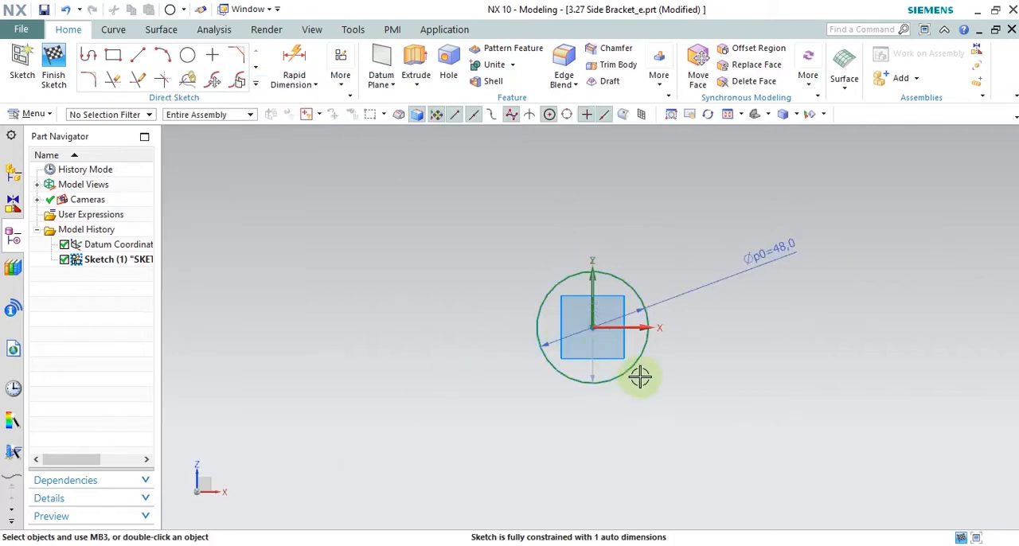
# Step: Check the bore diameter on the drawing and set the inner sketch circle's diameter to 25 mm
pyautogui.click(743, 383)
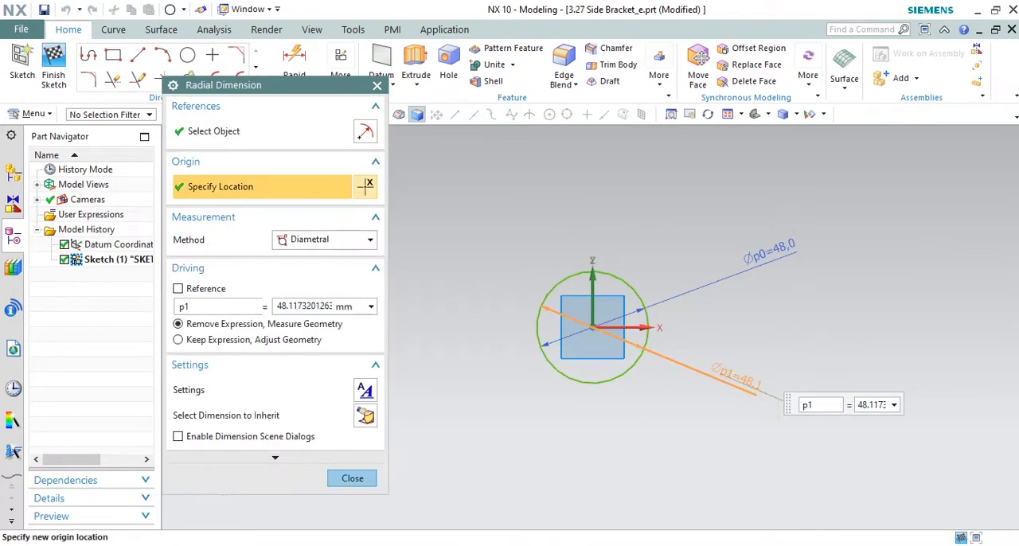
pyautogui.hotkey('alt', 'Tab')
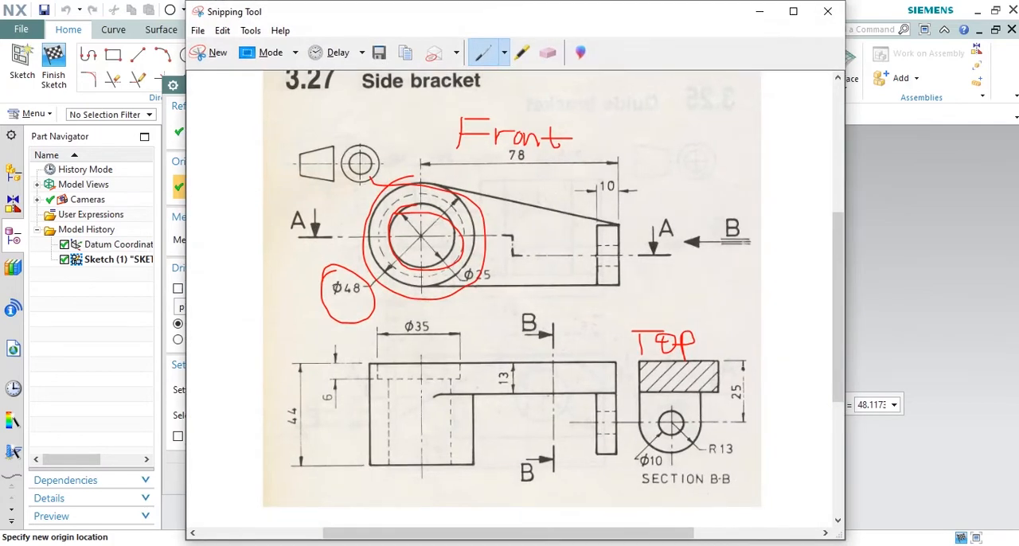
pyautogui.hotkey('alt', 'Tab')
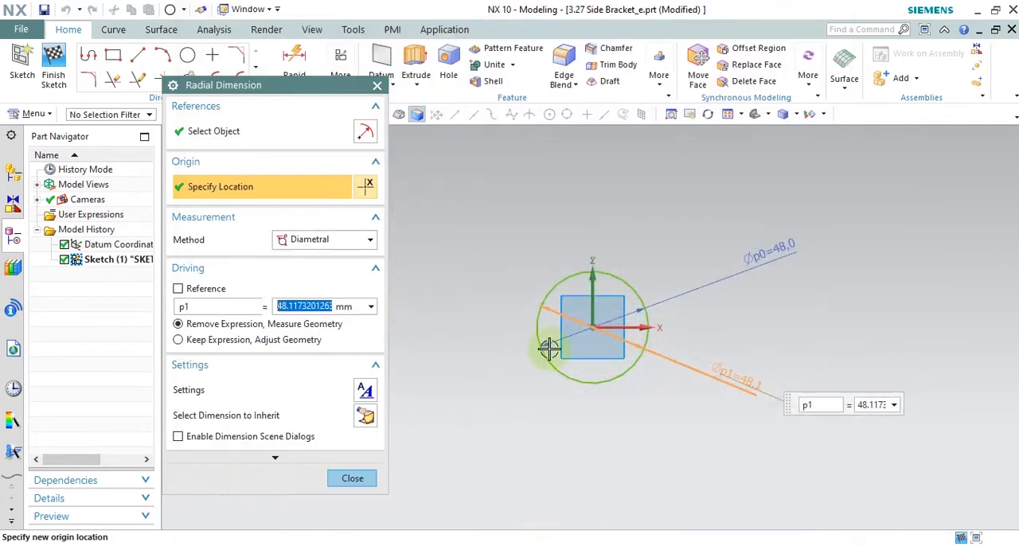
pyautogui.write('25')
pyautogui.press('Return')
pyautogui.click(339, 336)
pyautogui.click(352, 477)
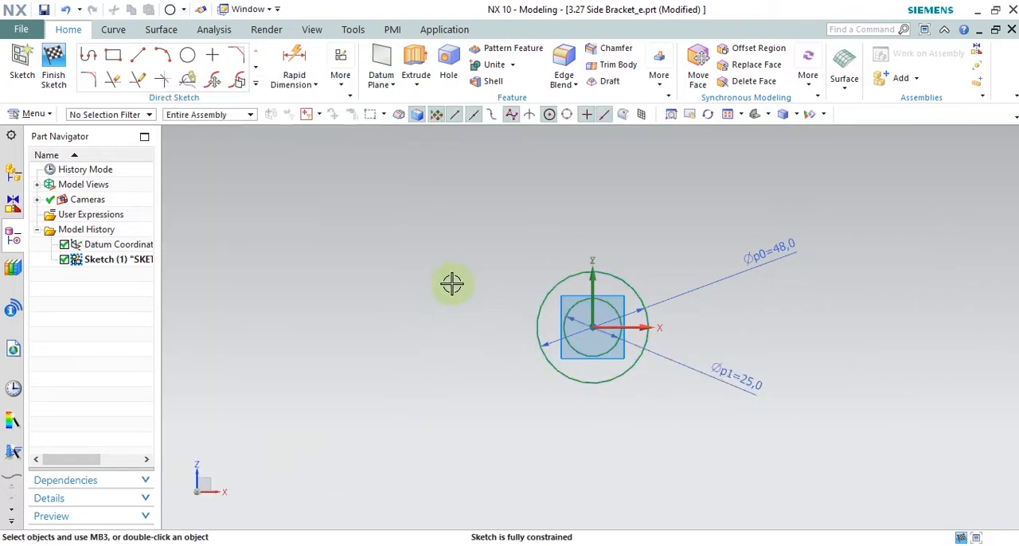
# Step: Finish the sketch and select both concentric circles as the section for an Extrude
pyautogui.moveTo(449, 277)
pyautogui.mouseDown(button='middle')
pyautogui.moveTo(430, 295)
pyautogui.moveTo(461, 289)
pyautogui.mouseUp(button='middle')
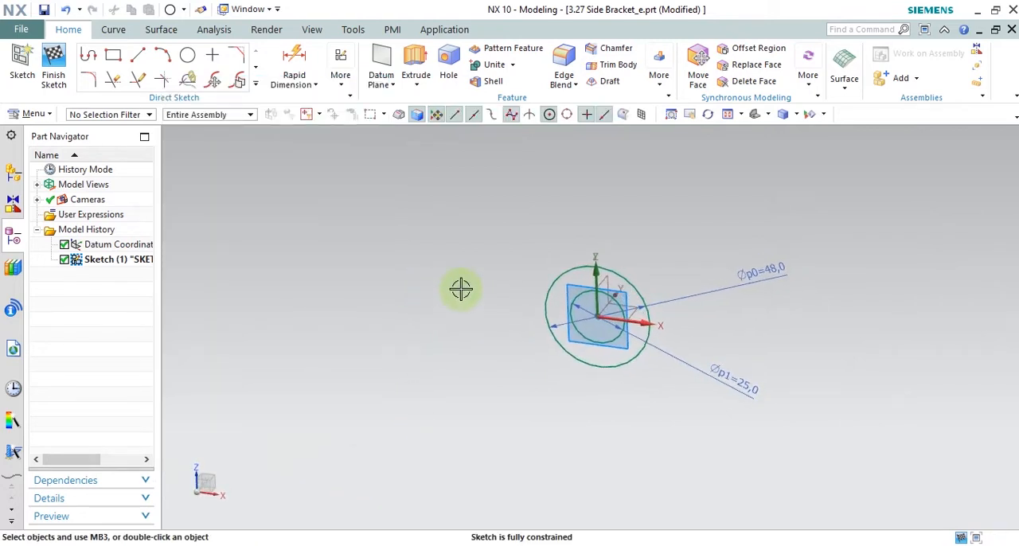
pyautogui.click(54, 70)
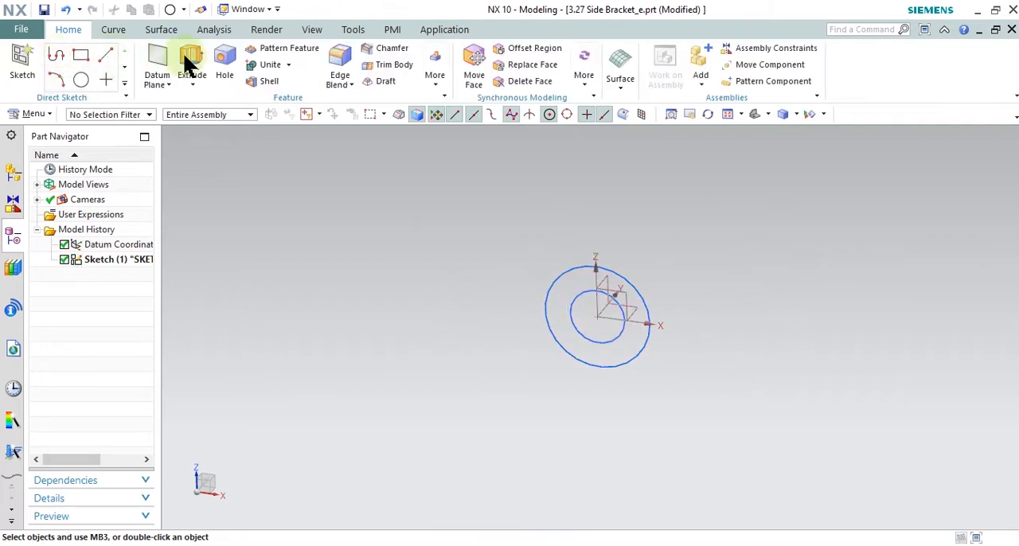
pyautogui.click(191, 60)
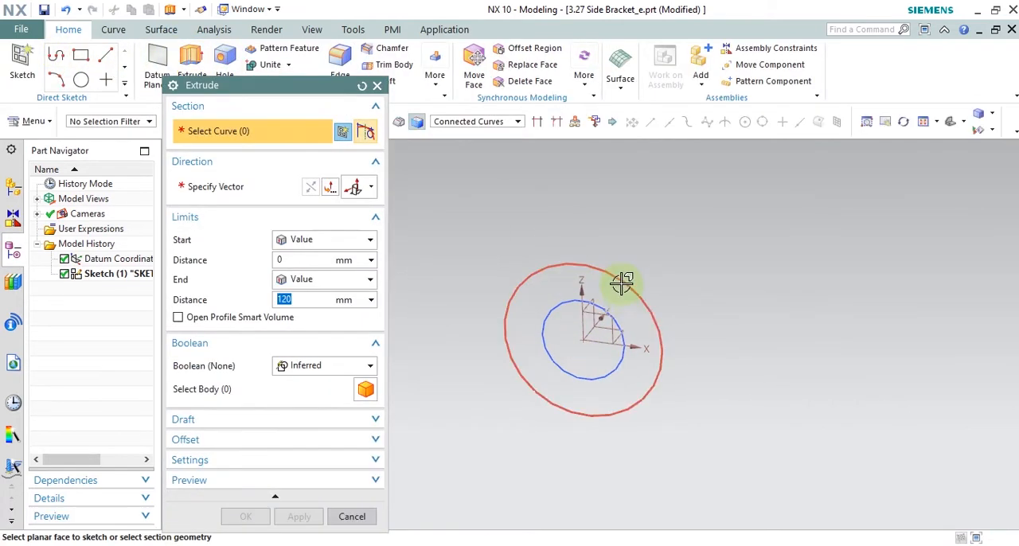
pyautogui.click(618, 287)
pyautogui.click(598, 308)
pyautogui.scroll(-2, 598, 309)
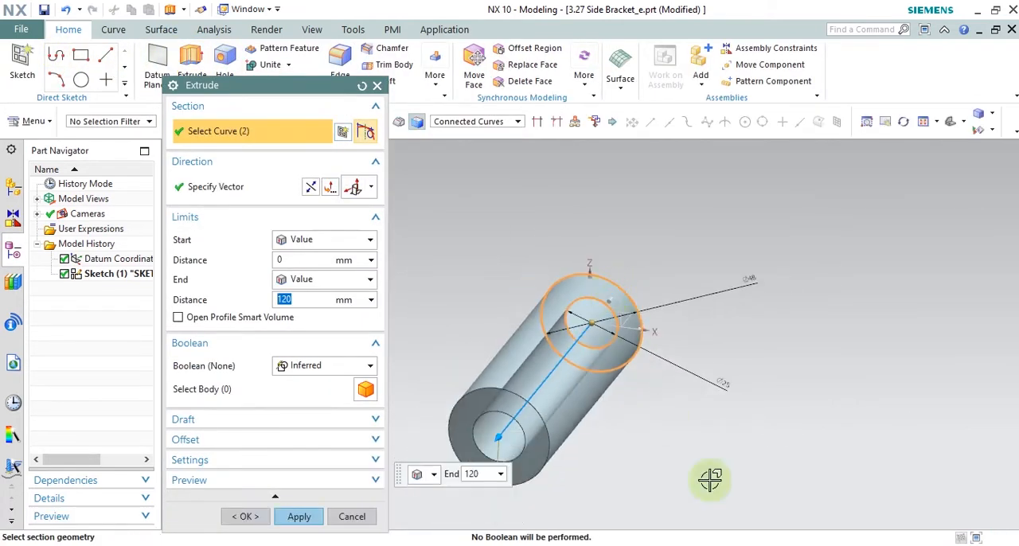
# Step: Mark the 44 length dimension on the Snipping Tool drawing, then extrude the two circles 44 mm in NX
pyautogui.click(762, 544)
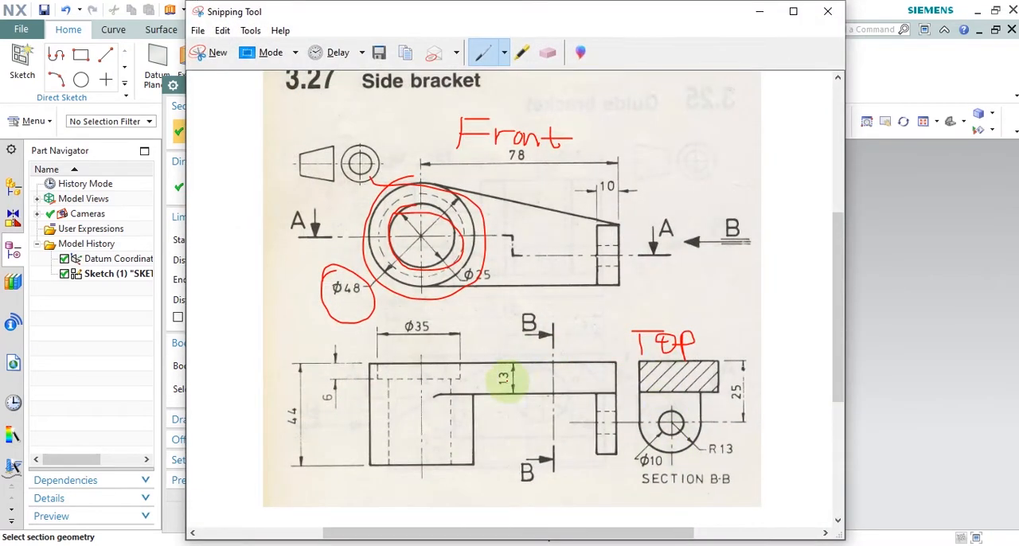
pyautogui.moveTo(290, 398); pyautogui.dragTo(295, 435)
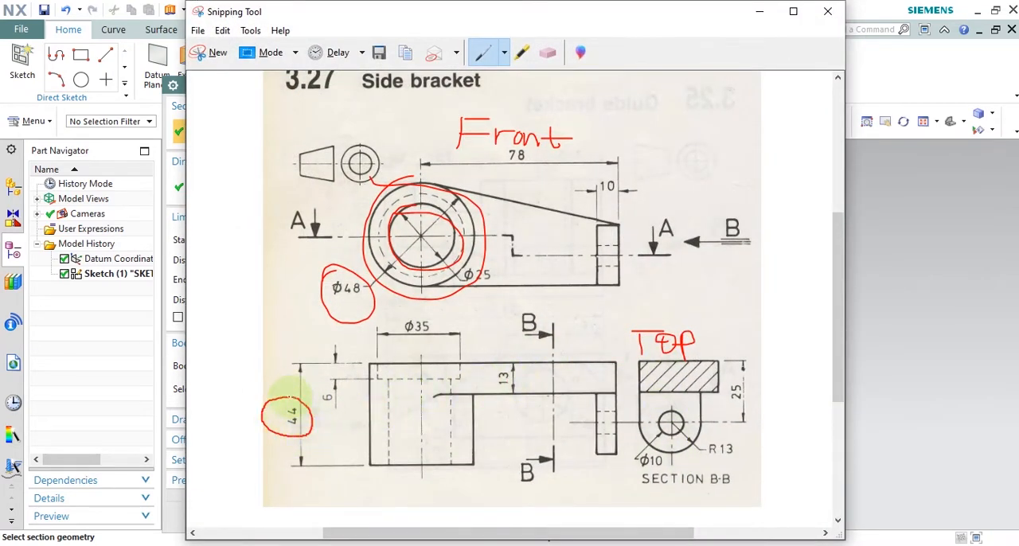
pyautogui.click(759, 11)
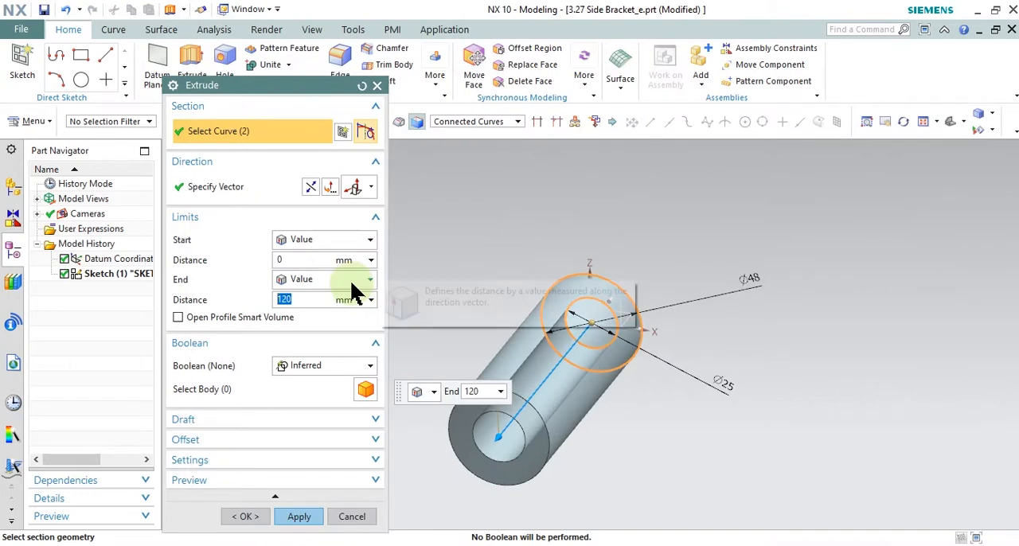
pyautogui.write('44')
pyautogui.press('Return')
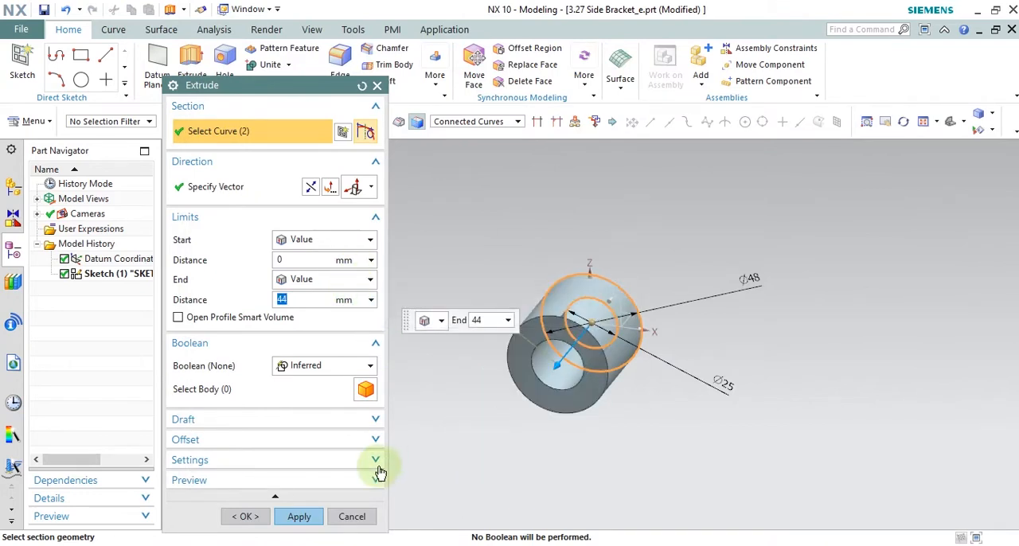
pyautogui.click(299, 516)
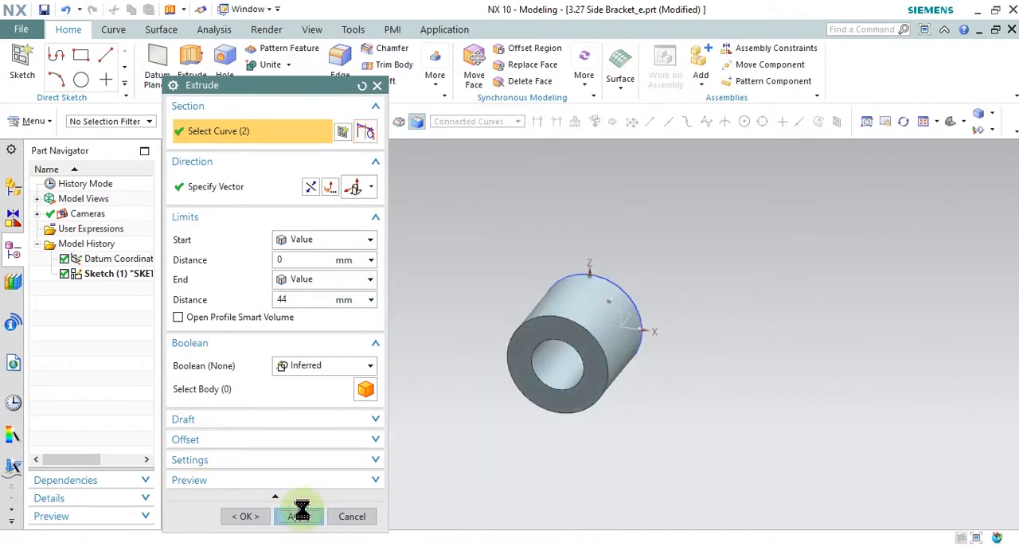
pyautogui.click(345, 516)
# Step: Create a new sketch on the boss's rear annular face, in the plane of the first sketch
pyautogui.moveTo(740, 391); pyautogui.dragTo(683, 411, button='middle')
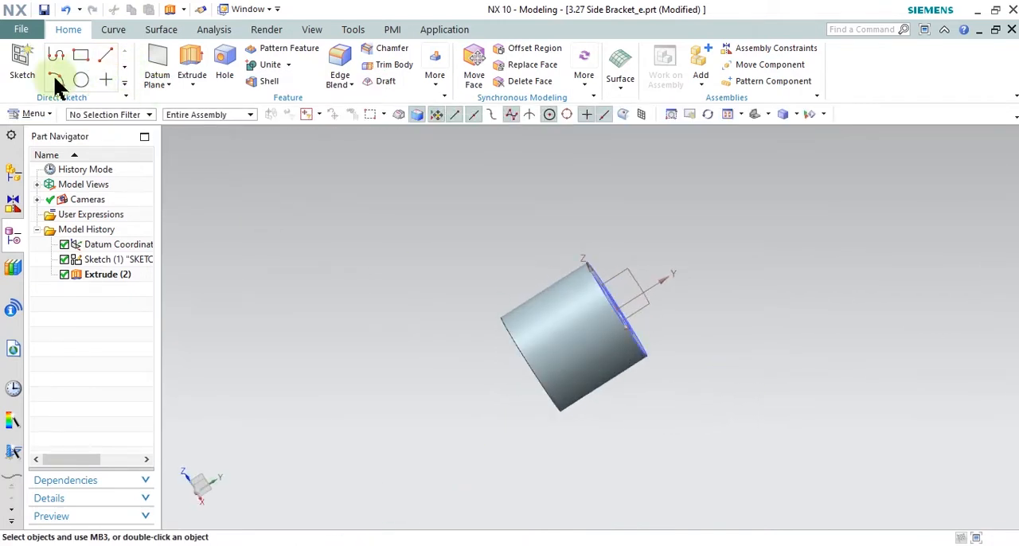
pyautogui.click(22, 68)
pyautogui.moveTo(742, 354)
pyautogui.mouseDown(button='middle')
pyautogui.moveTo(712, 368)
pyautogui.moveTo(632, 353)
pyautogui.mouseUp(button='middle')
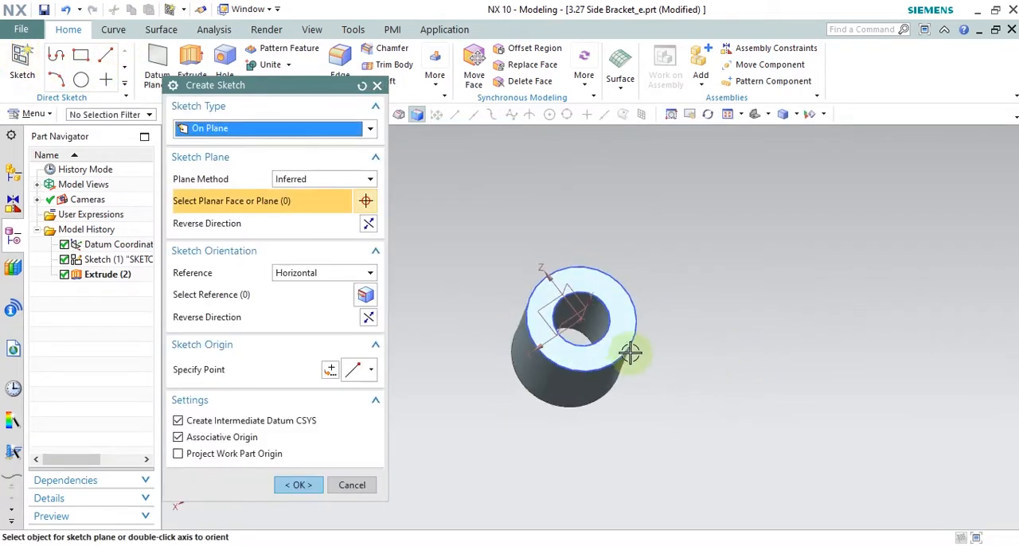
pyautogui.click(616, 341)
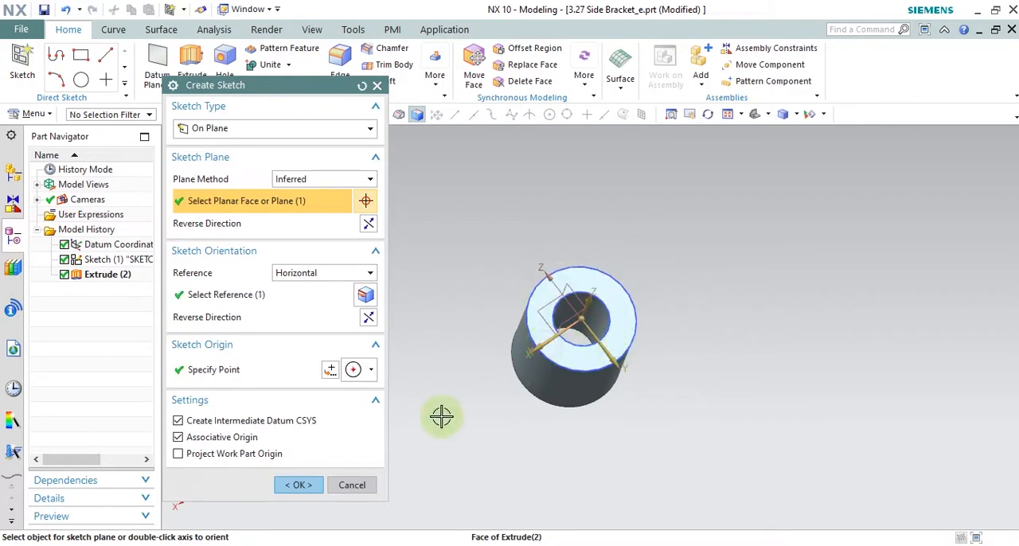
pyautogui.click(308, 482)
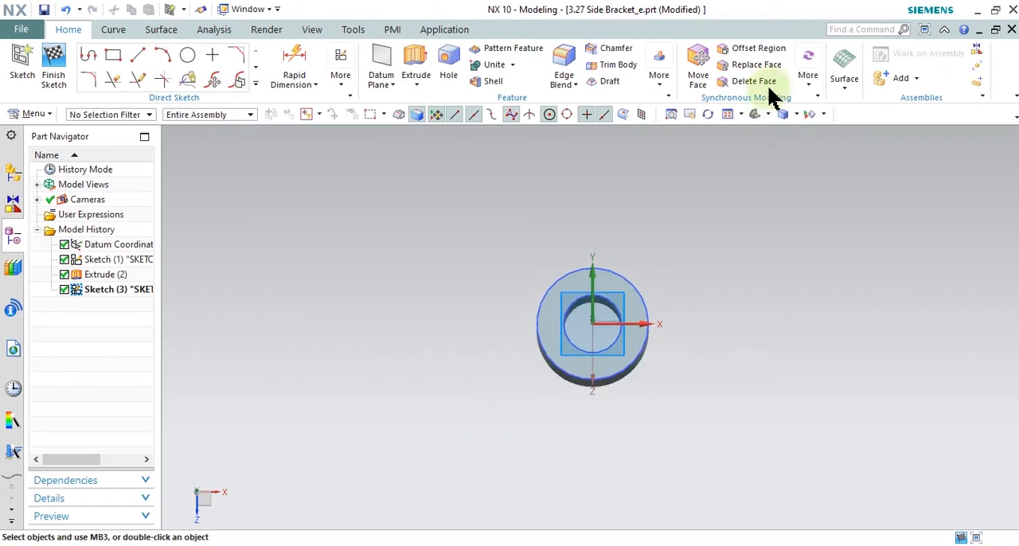
# Step: Examine the boss from several standard orientations and settle on the back view, looking squarely at the sketch face
pyautogui.click(756, 113)
pyautogui.moveTo(712, 359); pyautogui.dragTo(603, 347, button='middle')
pyautogui.scroll(-2, 742, 285)
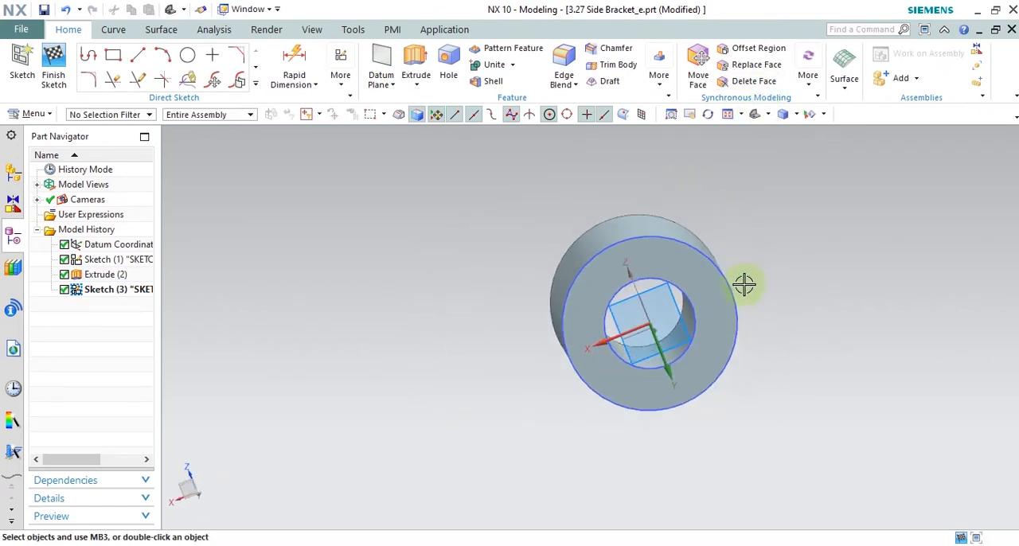
pyautogui.click(766, 114)
pyautogui.click(796, 151)
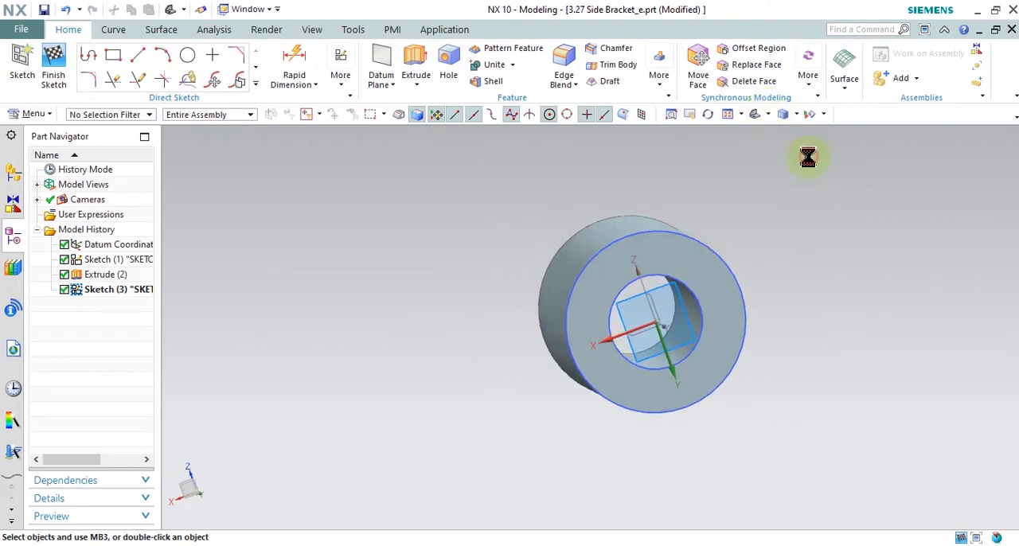
pyautogui.click(767, 114)
pyautogui.click(778, 152)
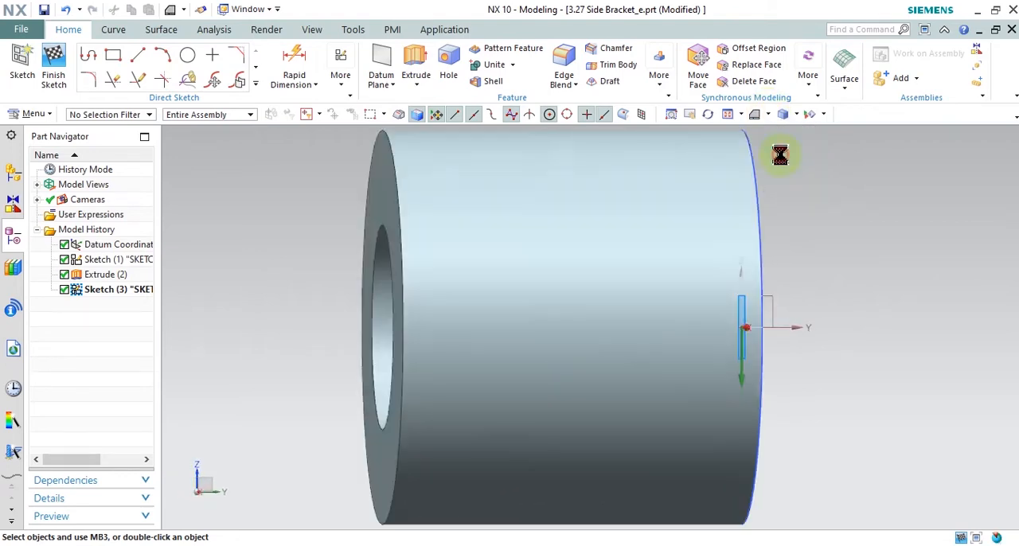
pyautogui.click(768, 114)
pyautogui.click(765, 151)
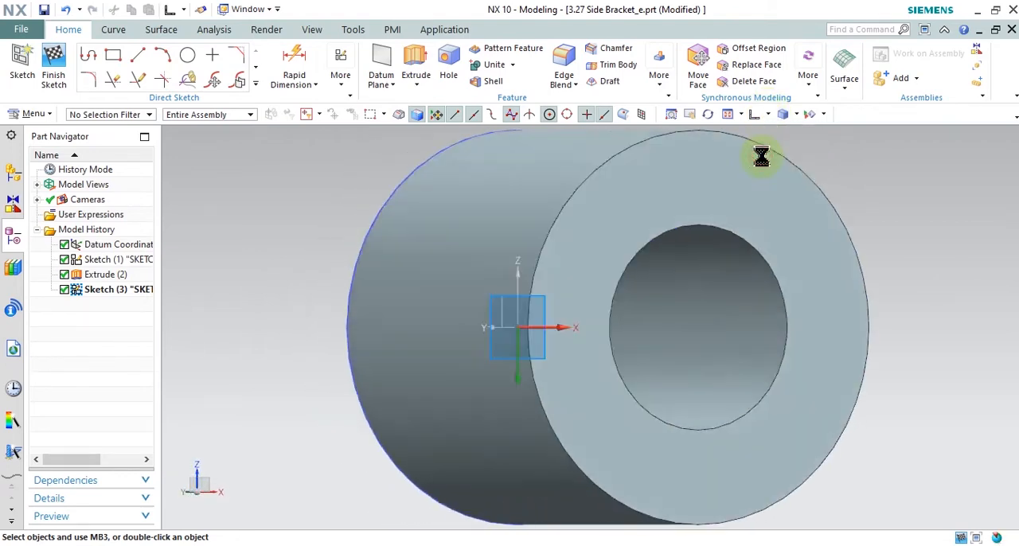
pyautogui.click(768, 114)
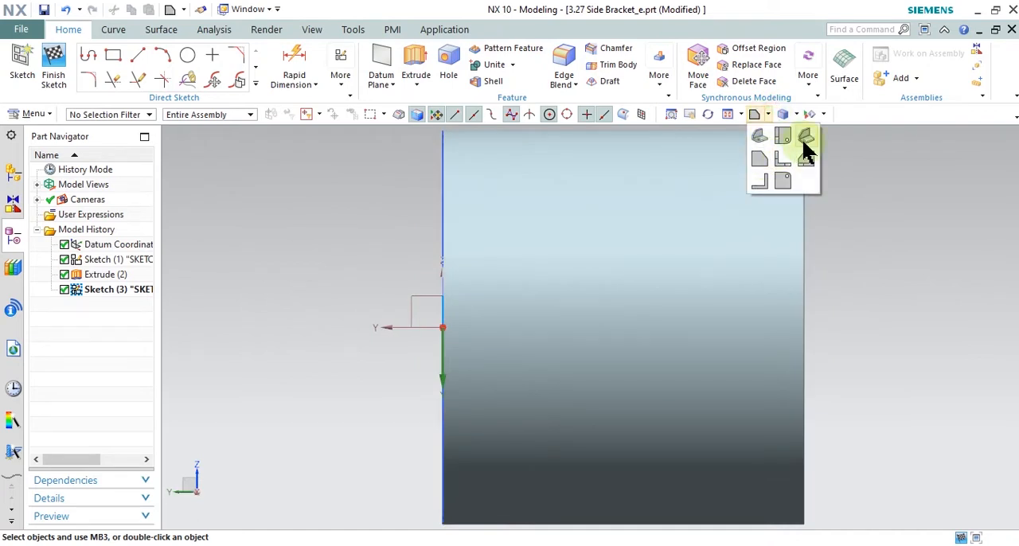
pyautogui.click(761, 189)
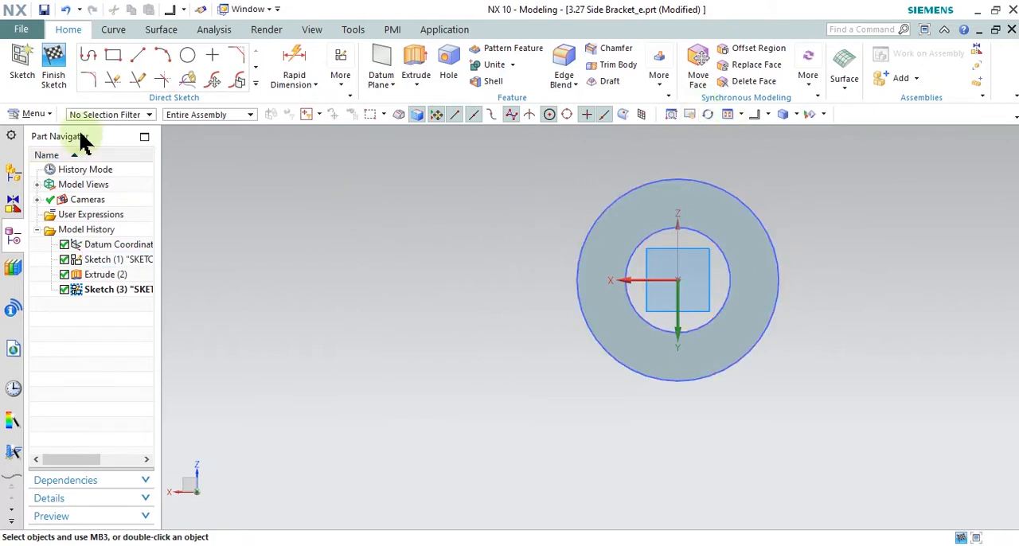
# Step: Sketch a sloping line about 130 mm long above the boss and a horizontal line about 153 mm long below it
pyautogui.click(137, 55)
pyautogui.scroll(-2, 495, 156)
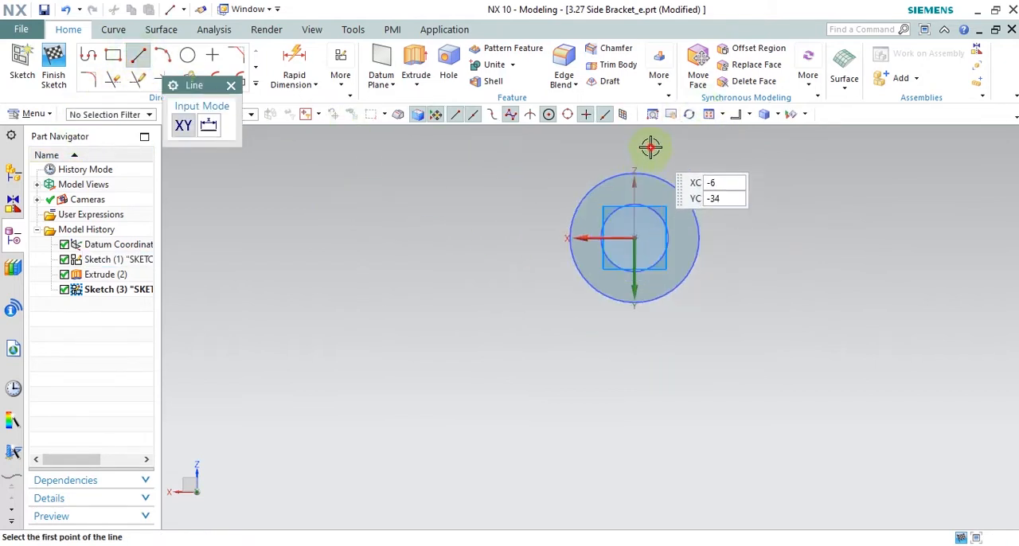
pyautogui.click(652, 147)
pyautogui.click(310, 224)
pyautogui.click(634, 312)
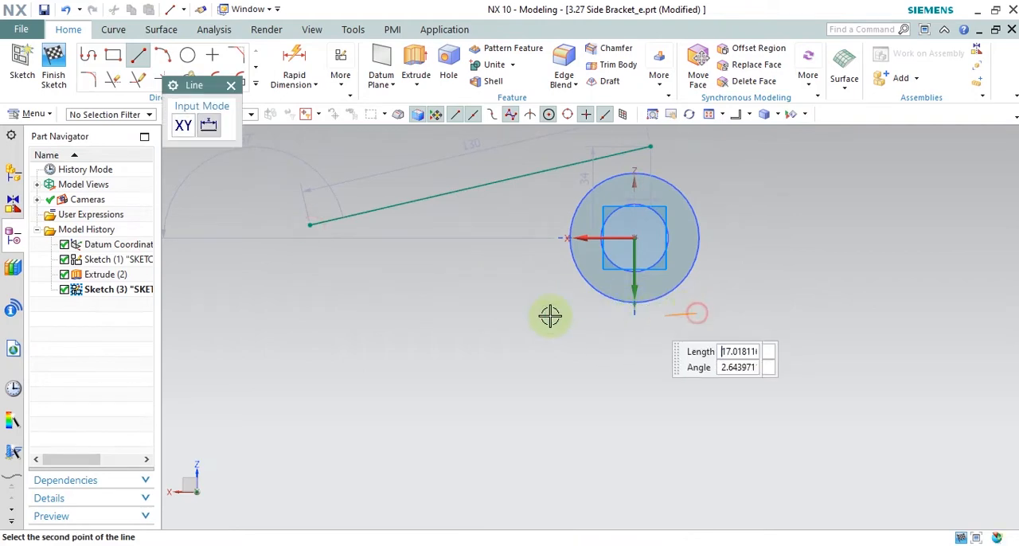
pyautogui.click(285, 313)
pyautogui.rightClick(281, 234)
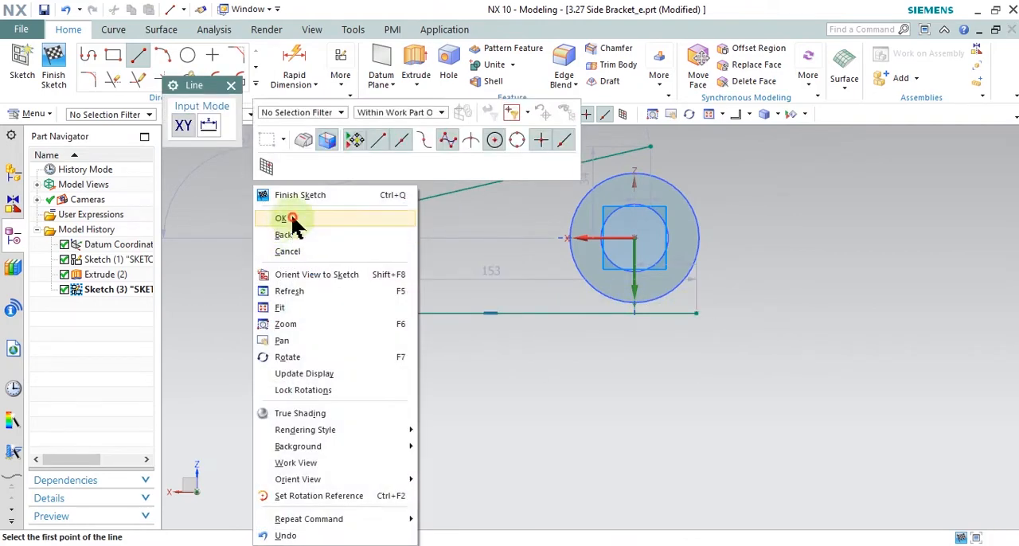
pyautogui.click(283, 216)
# Step: Compare the two sketched lines with the Snipping Tool drawing, inspecting them in isometric and back views in NX
pyautogui.hotkey('alt', 'Tab')
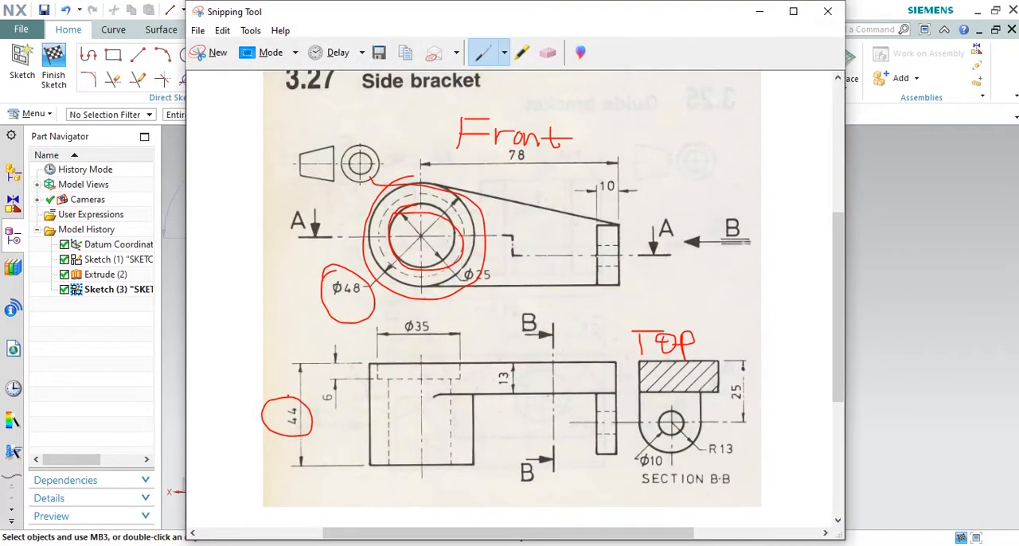
pyautogui.hotkey('alt', 'Tab')
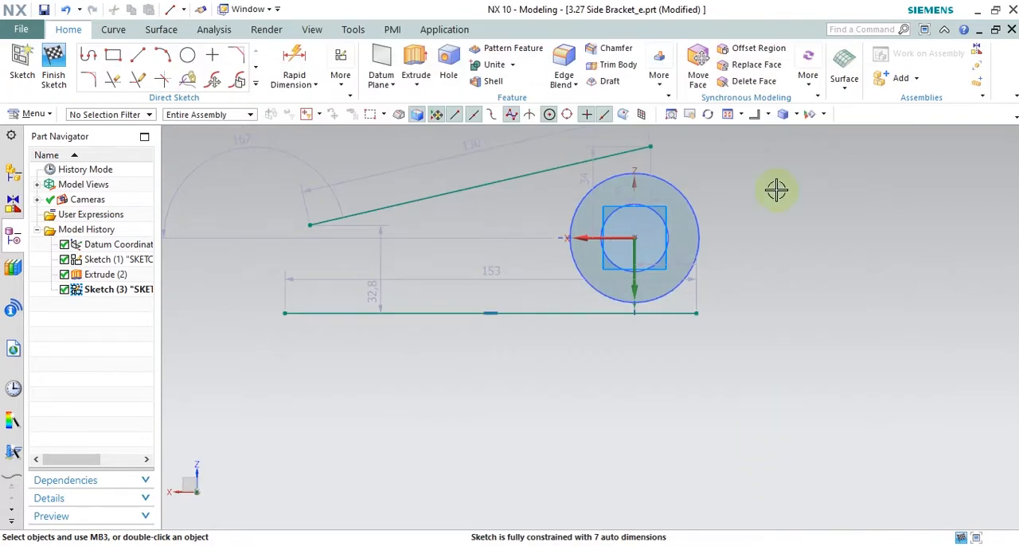
pyautogui.click(768, 117)
pyautogui.click(805, 139)
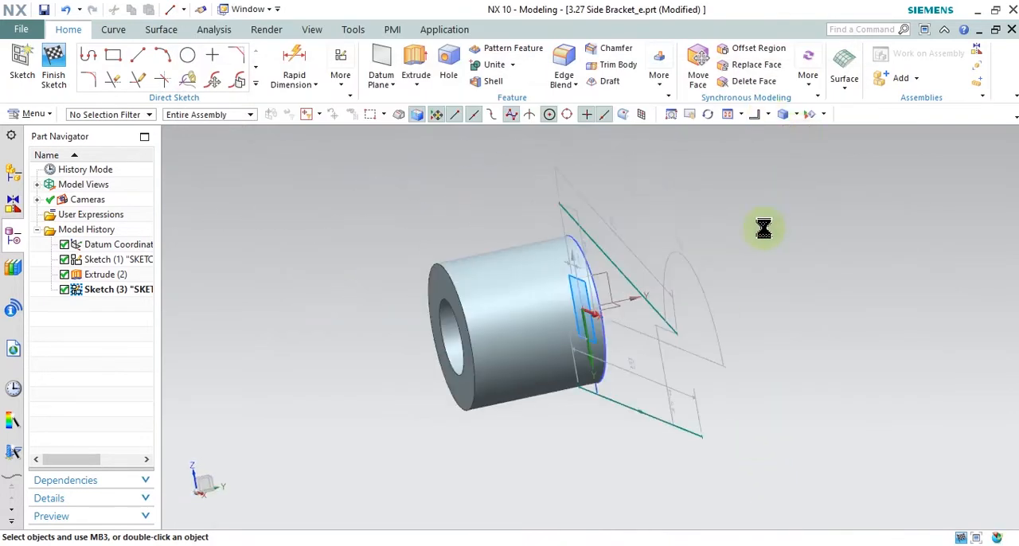
pyautogui.click(767, 115)
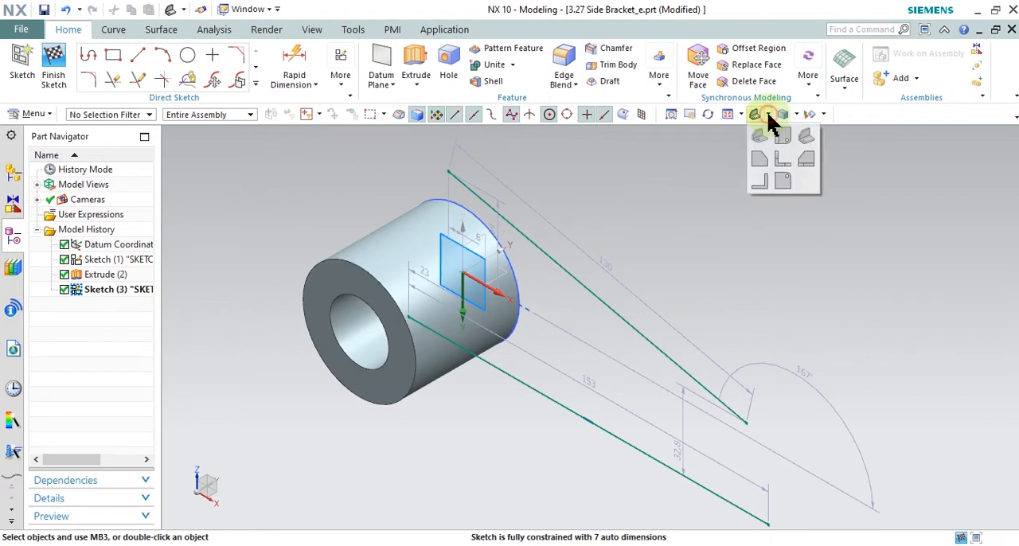
pyautogui.click(762, 185)
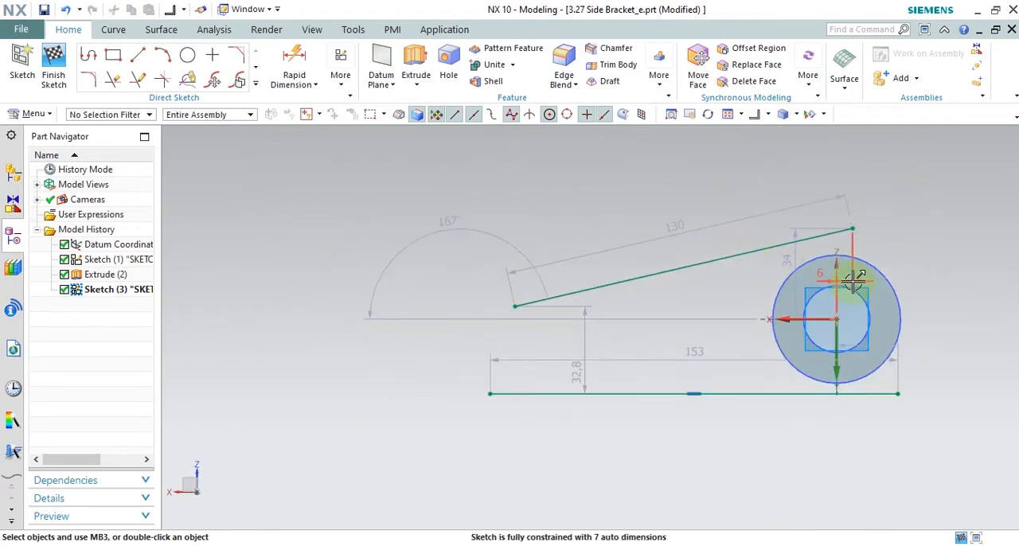
pyautogui.scroll(1, 862, 269)
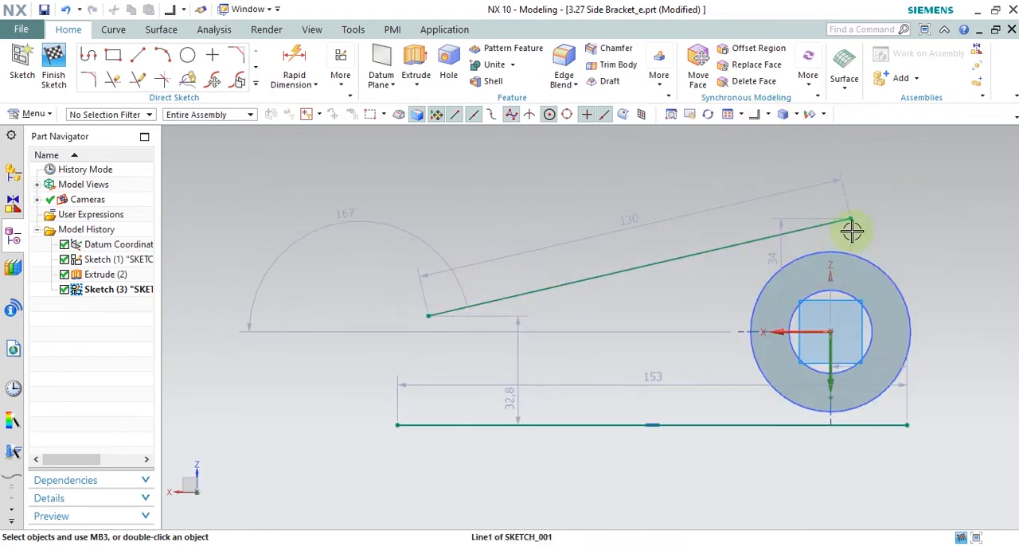
# Step: Project the boss's outer circular edge into the sketch as an associative curve
pyautogui.click(255, 82)
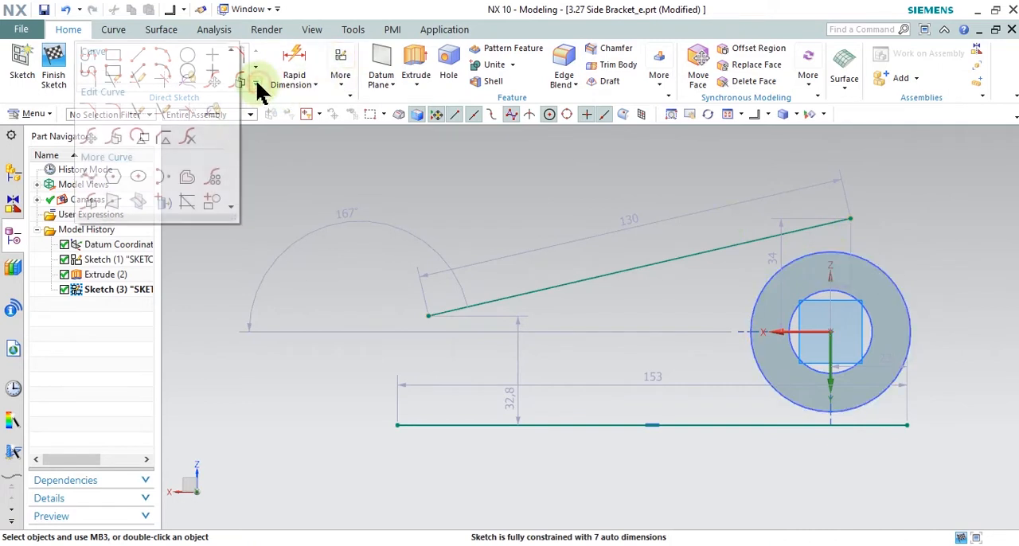
pyautogui.click(160, 202)
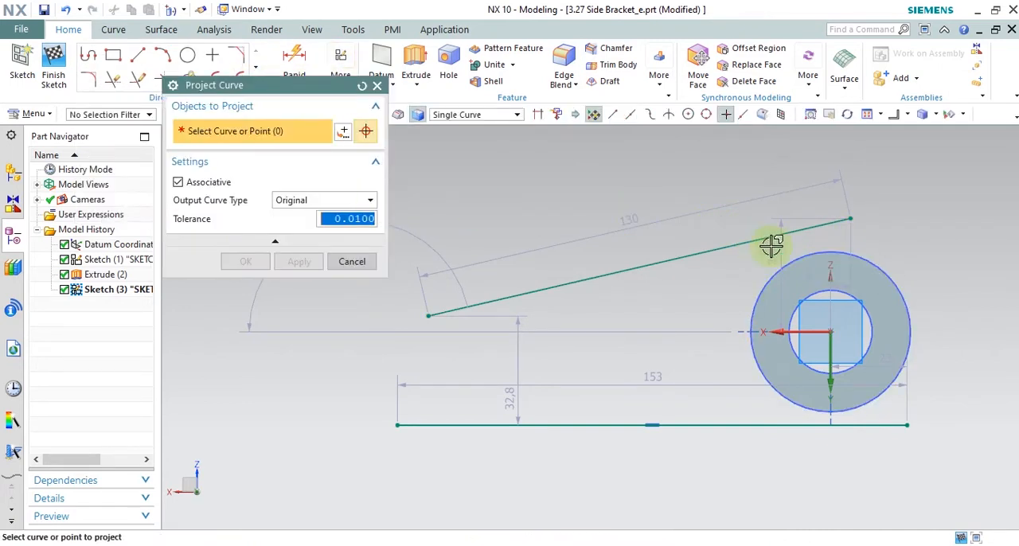
pyautogui.click(848, 251)
pyautogui.click(314, 263)
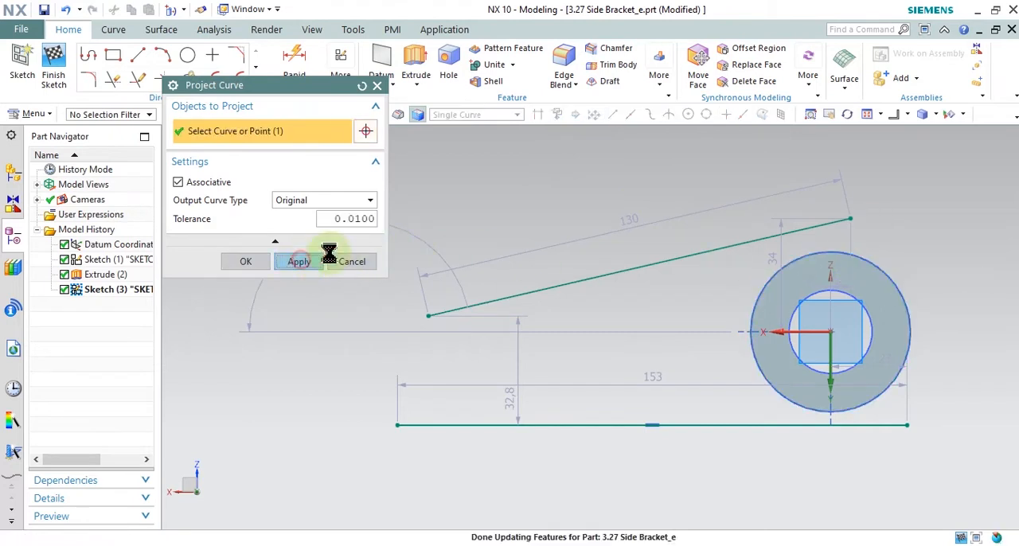
pyautogui.click(350, 262)
pyautogui.scroll(3, 812, 421)
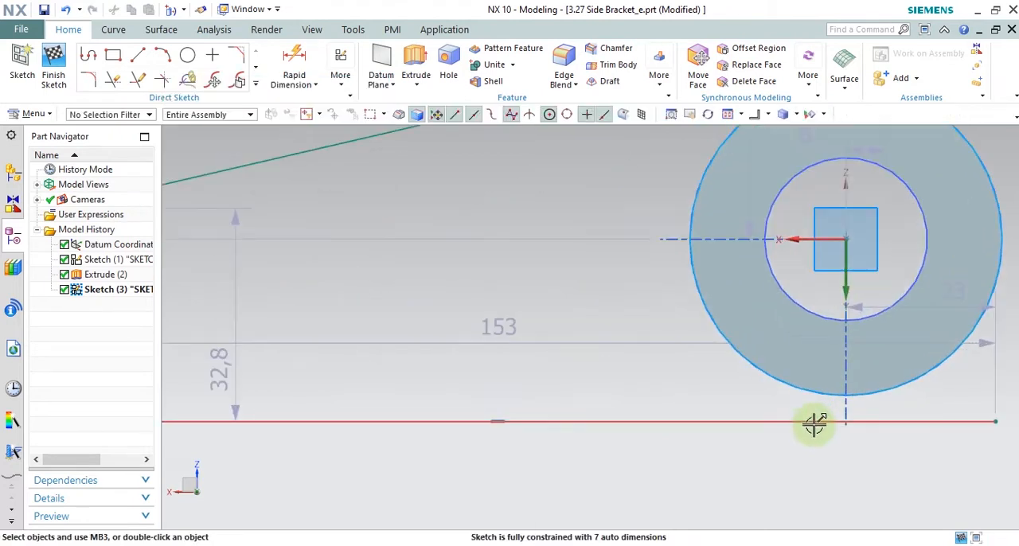
pyautogui.click(812, 421)
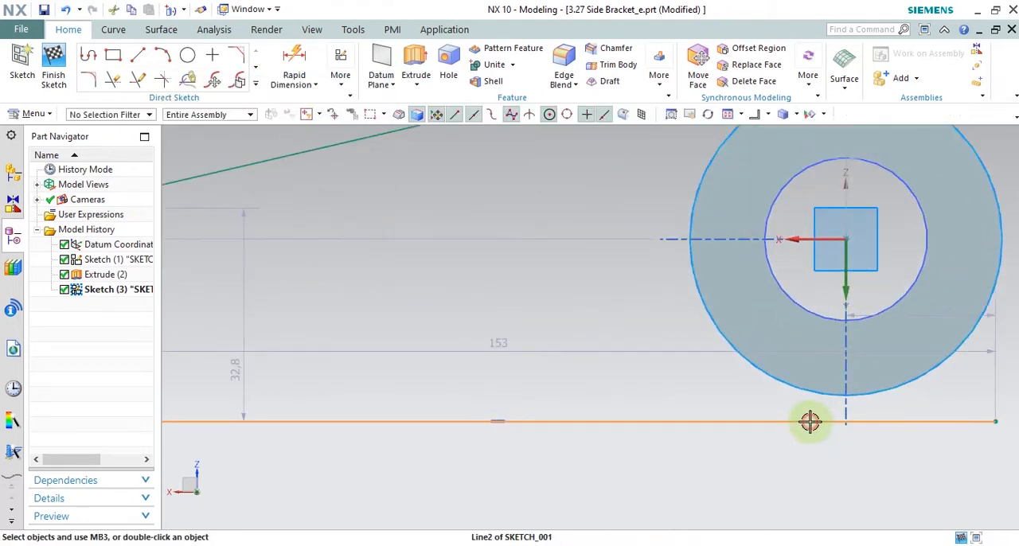
pyautogui.click(713, 320)
pyautogui.scroll(-3, 685, 320)
pyautogui.press('Escape')
# Step: Make the sloping line tangent to the boss's projected outer circle
pyautogui.scroll(1, 747, 172)
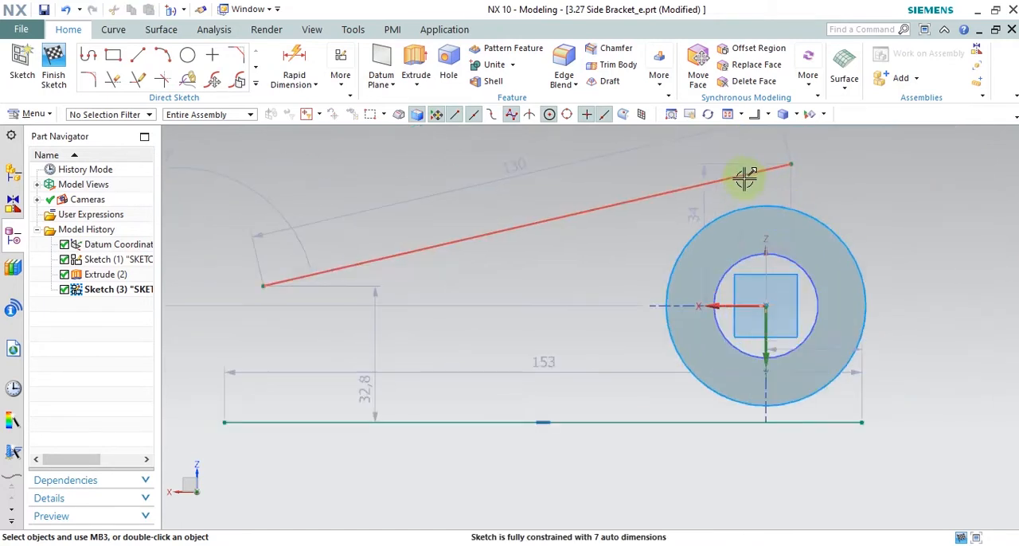
pyautogui.click(744, 176)
pyautogui.click(752, 201)
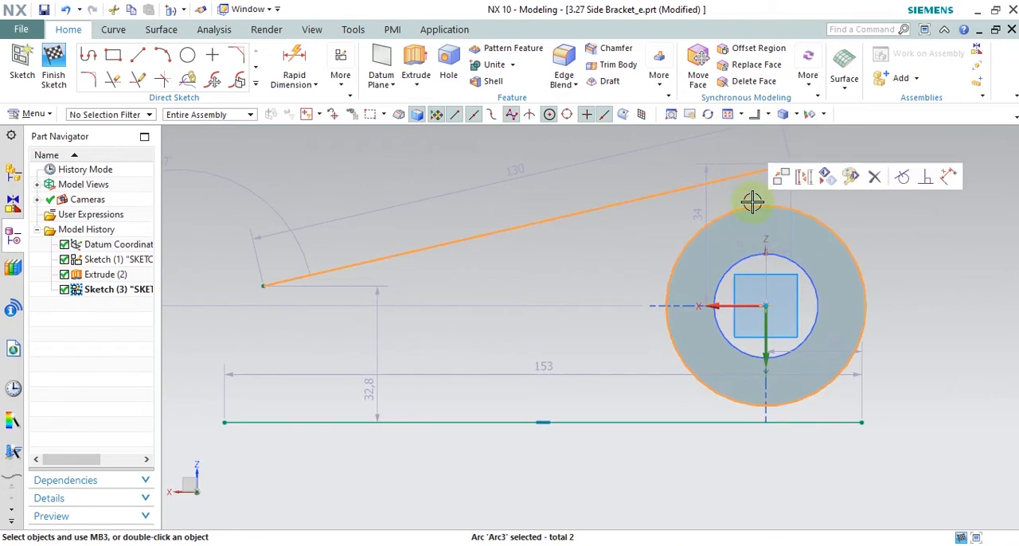
pyautogui.click(899, 175)
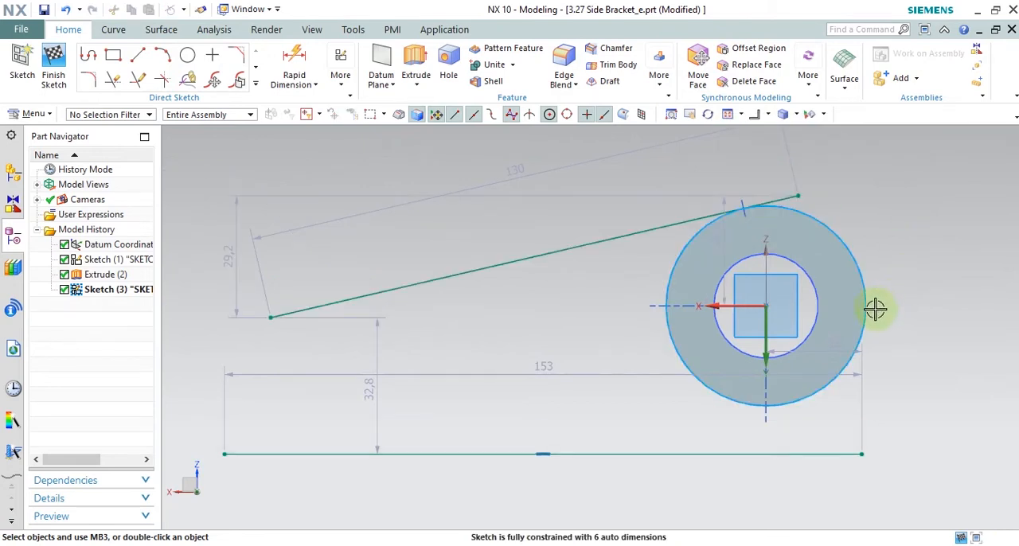
# Step: Make the horizontal line below the boss tangent to the projected outer circle
pyautogui.click(834, 452)
pyautogui.click(891, 422)
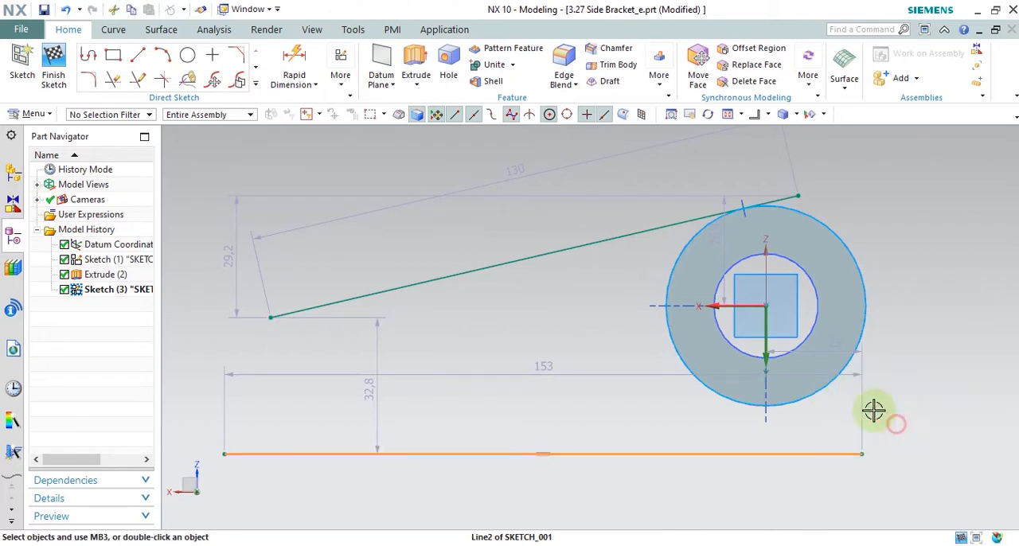
pyautogui.click(878, 327)
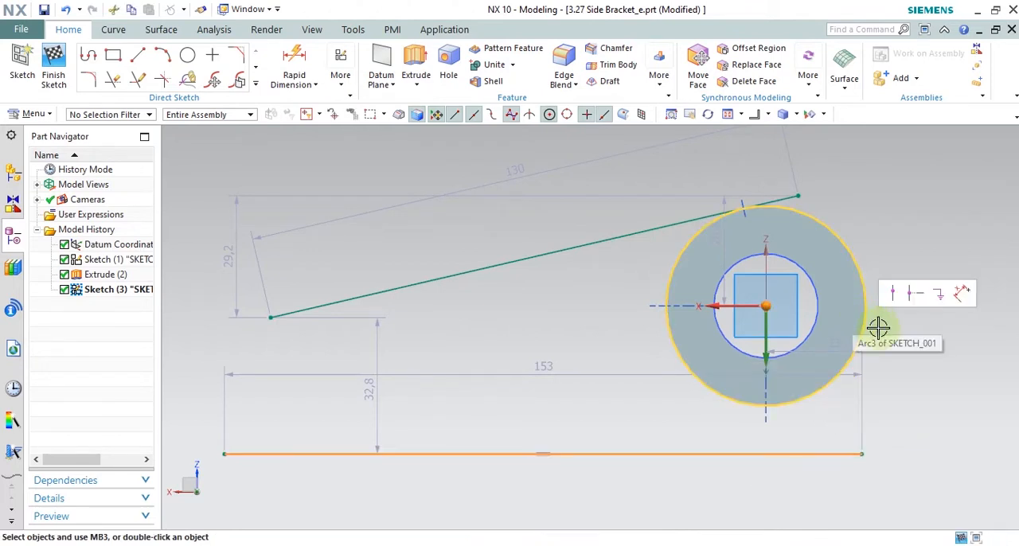
pyautogui.click(877, 326)
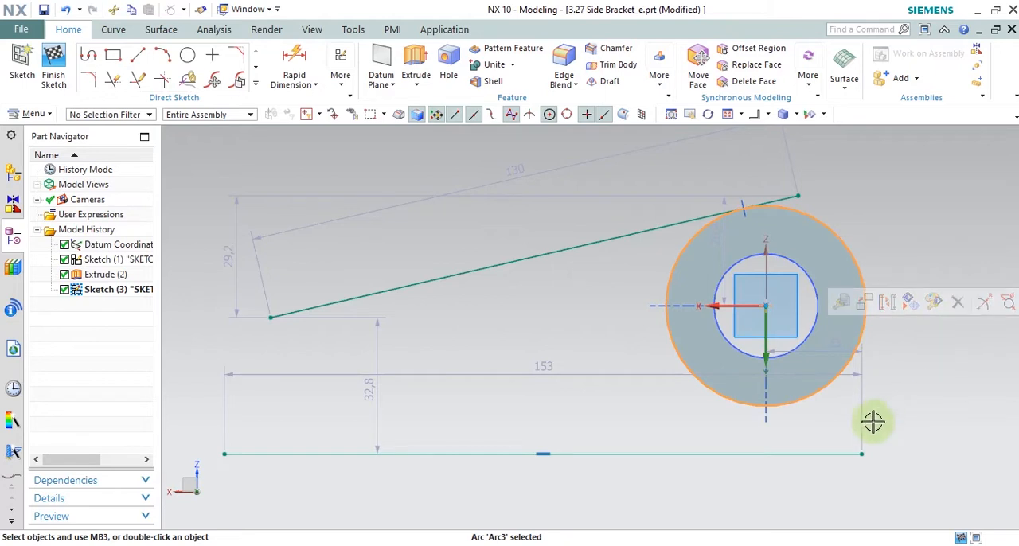
pyautogui.click(835, 453)
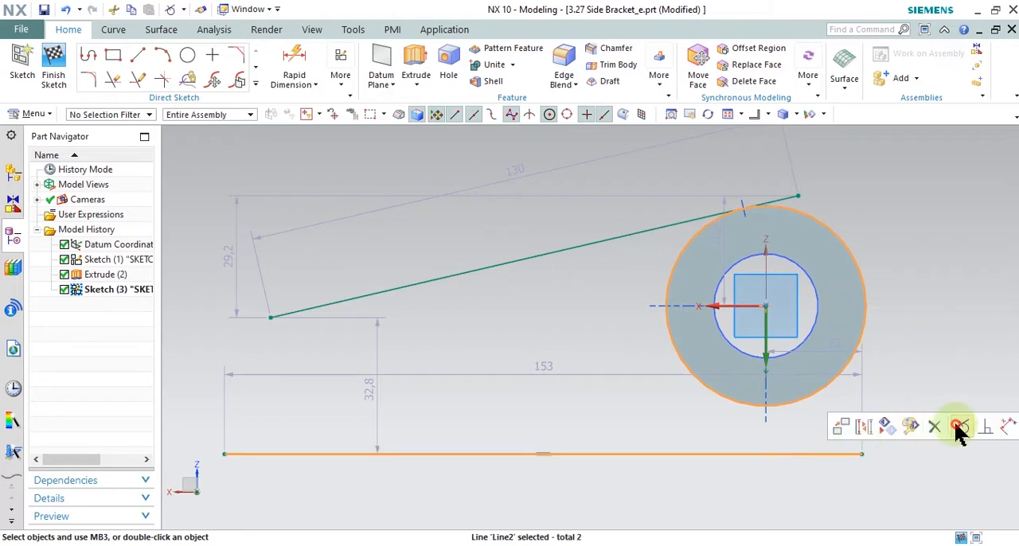
pyautogui.click(960, 428)
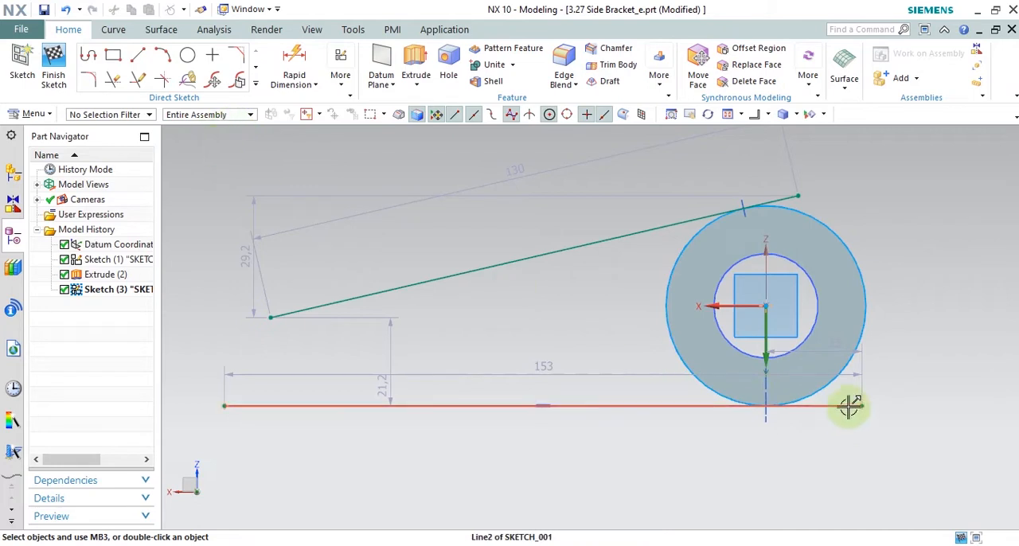
# Step: Trim the ends of both lines that extend past their tangent points on the circle
pyautogui.click(792, 191)
pyautogui.press('Escape')
pyautogui.click(113, 80)
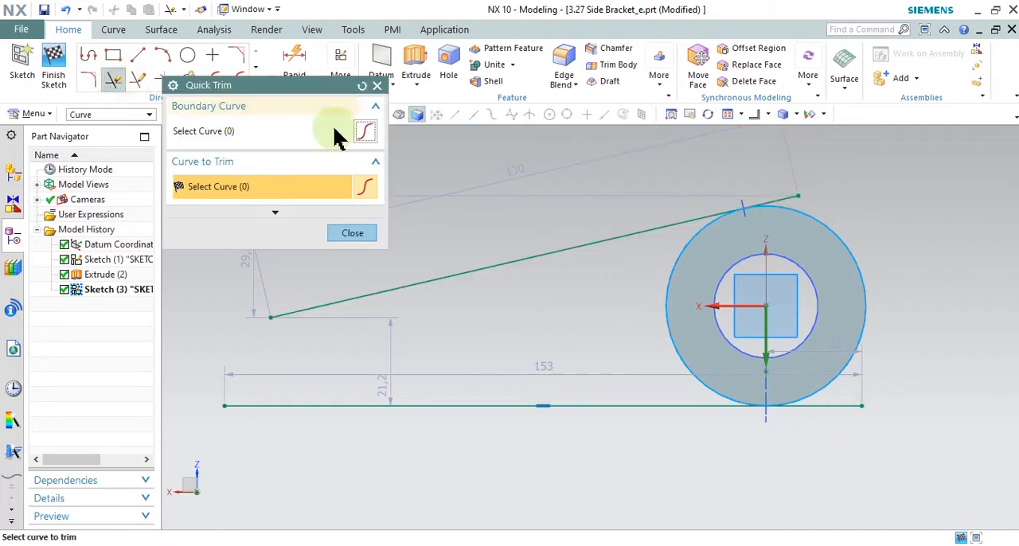
pyautogui.click(795, 197)
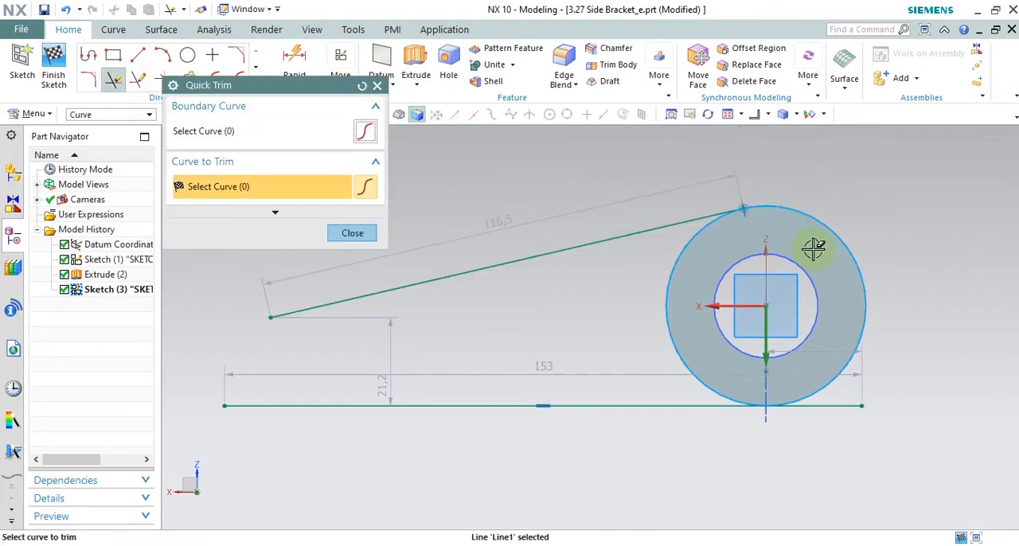
pyautogui.click(834, 405)
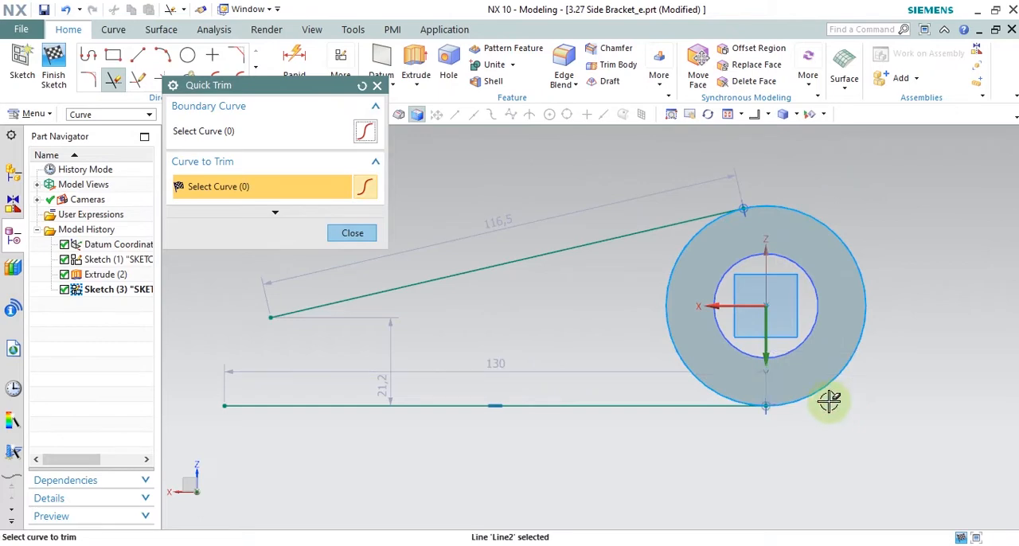
pyautogui.click(351, 233)
# Step: Check the Snipping Tool drawing and, back in NX, trim away the circle's outer arc on the side opposite the arm
pyautogui.hotkey('alt', 'Tab')
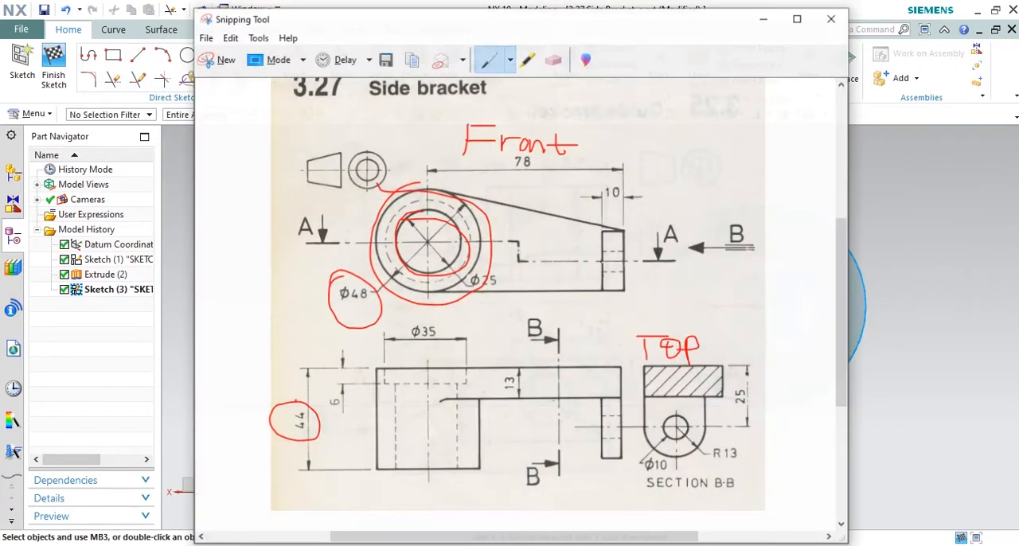
pyautogui.hotkey('alt', 'Tab')
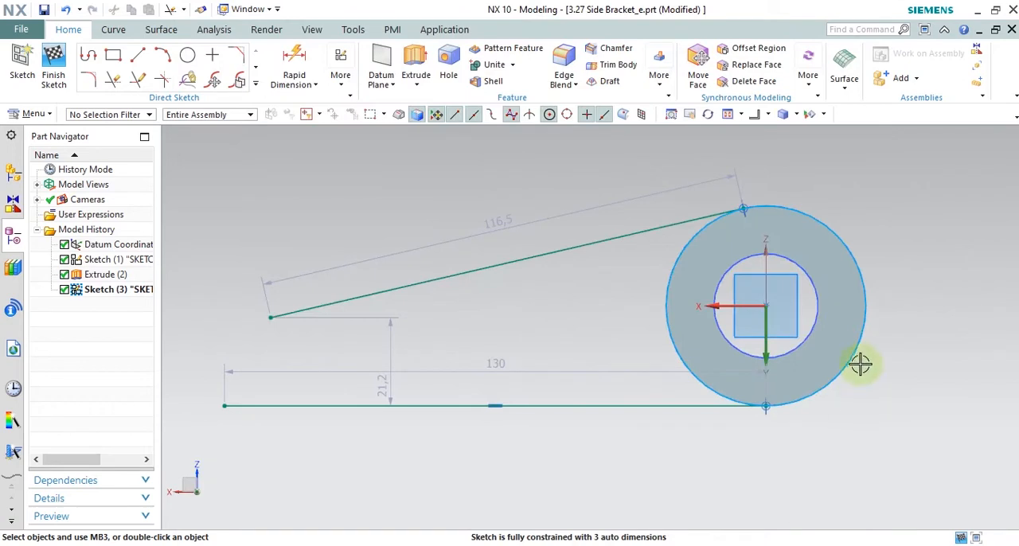
pyautogui.click(117, 81)
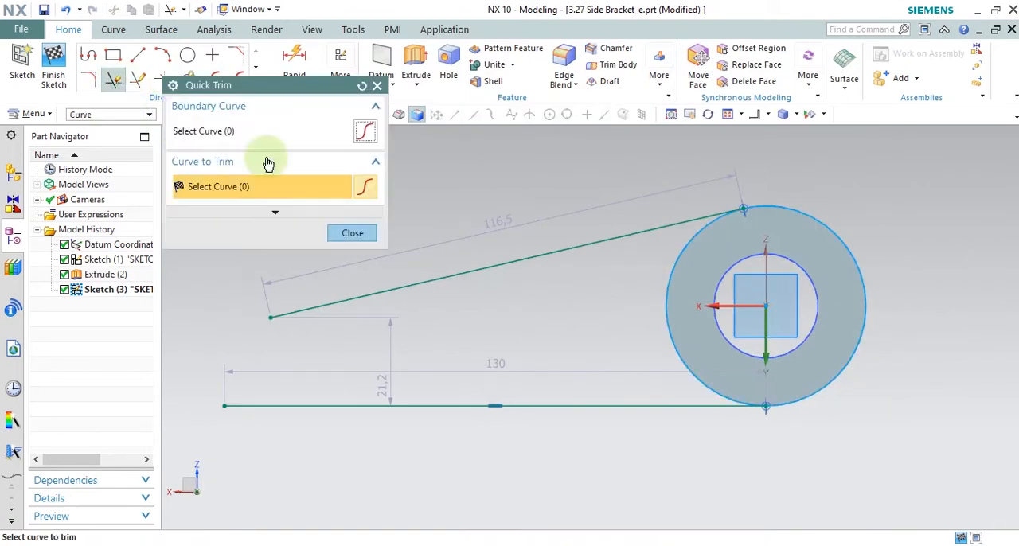
pyautogui.click(862, 282)
pyautogui.click(350, 234)
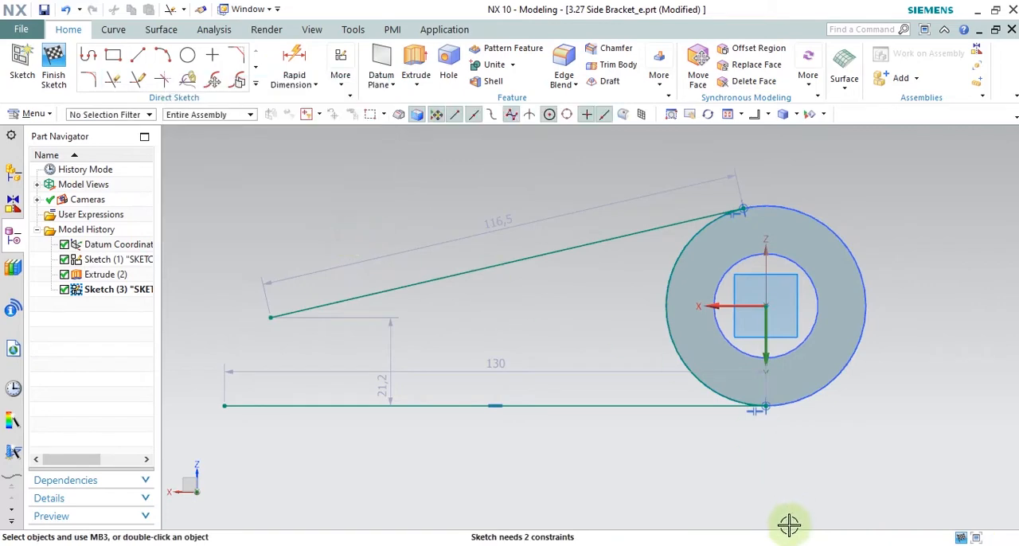
# Step: Check the arm length in the Snipping Tool drawing, circle the 78 dimension in the front view, and return to NX
pyautogui.hotkey('alt', 'Tab')
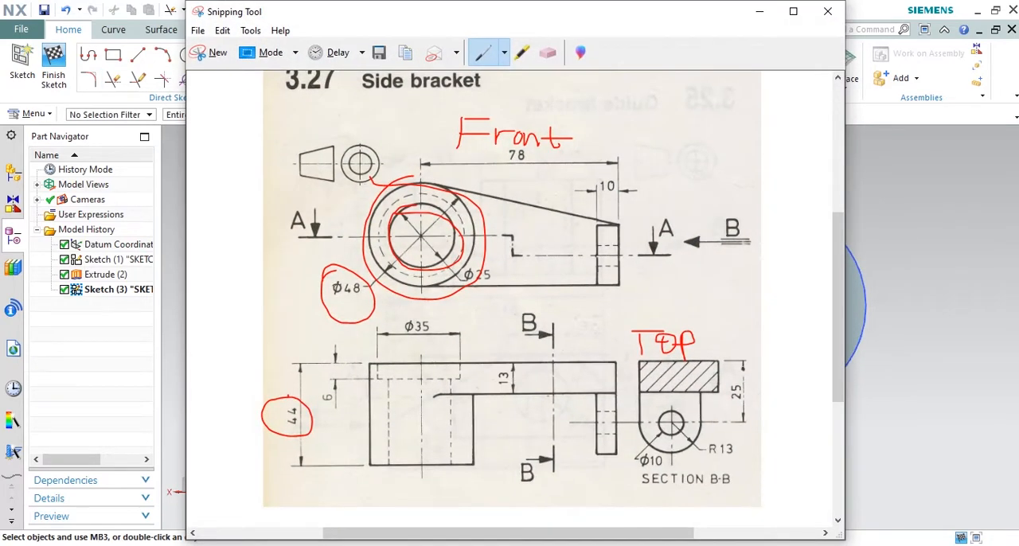
pyautogui.hotkey('alt', 'Tab')
pyautogui.hotkey('alt', 'Tab')
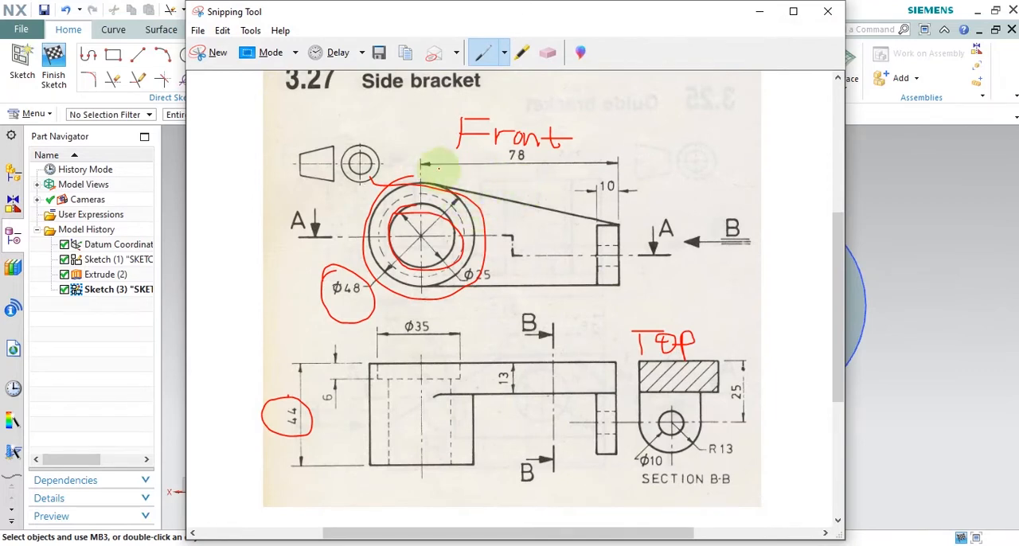
pyautogui.moveTo(518, 143)
pyautogui.mouseDown()
pyautogui.moveTo(537, 170)
pyautogui.moveTo(502, 150)
pyautogui.mouseUp()
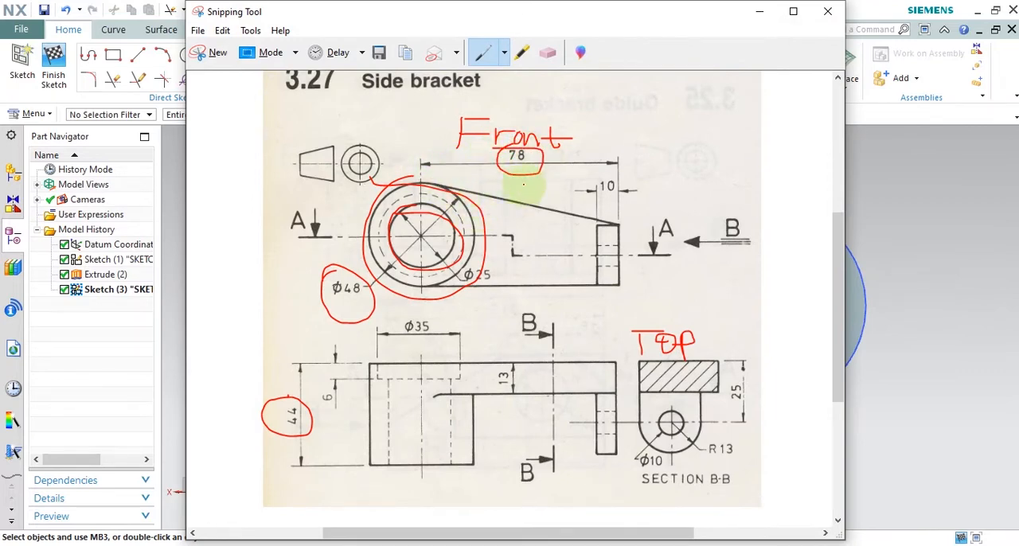
pyautogui.click(760, 11)
# Step: Place the horizontal line's length dimension below the line and set it to 78 mm
pyautogui.moveTo(497, 363); pyautogui.dragTo(558, 466)
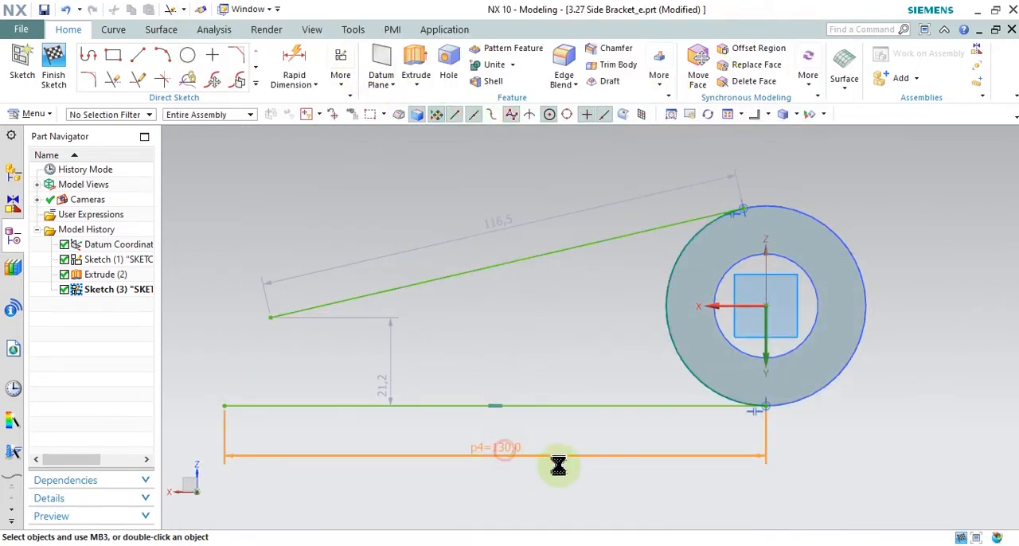
pyautogui.write('78')
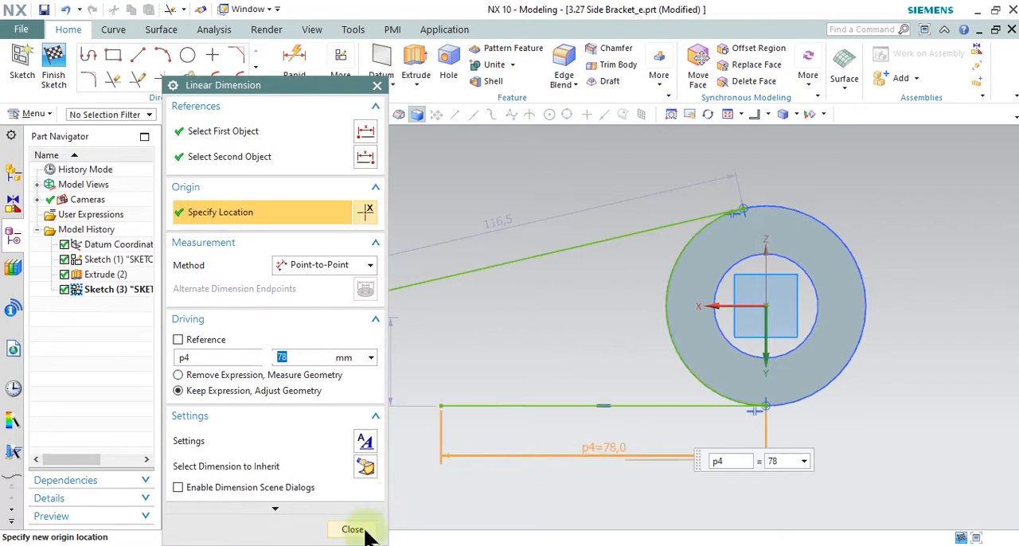
pyautogui.click(363, 529)
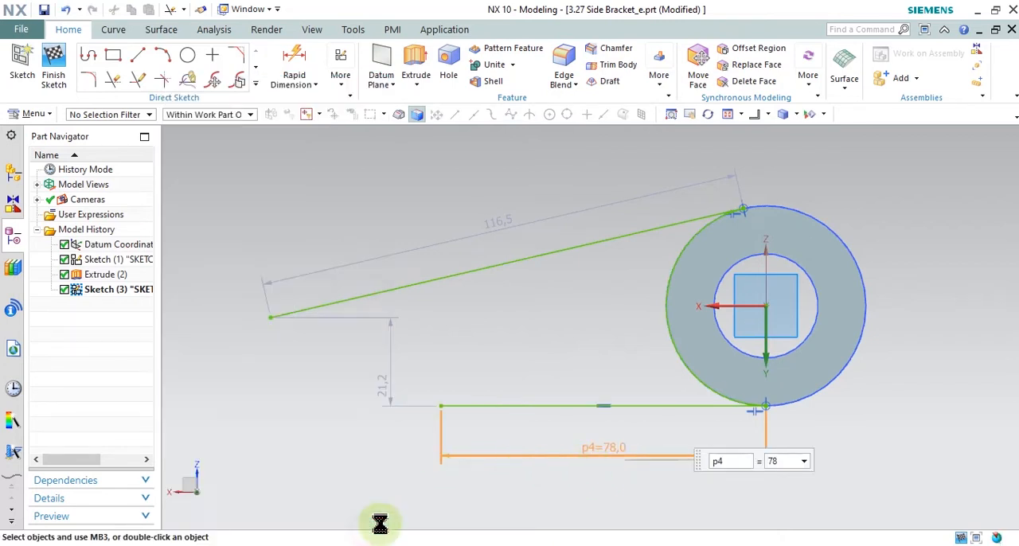
# Step: Sketch a vertical line about 50 mm long upward from the horizontal line's free end
pyautogui.click(141, 58)
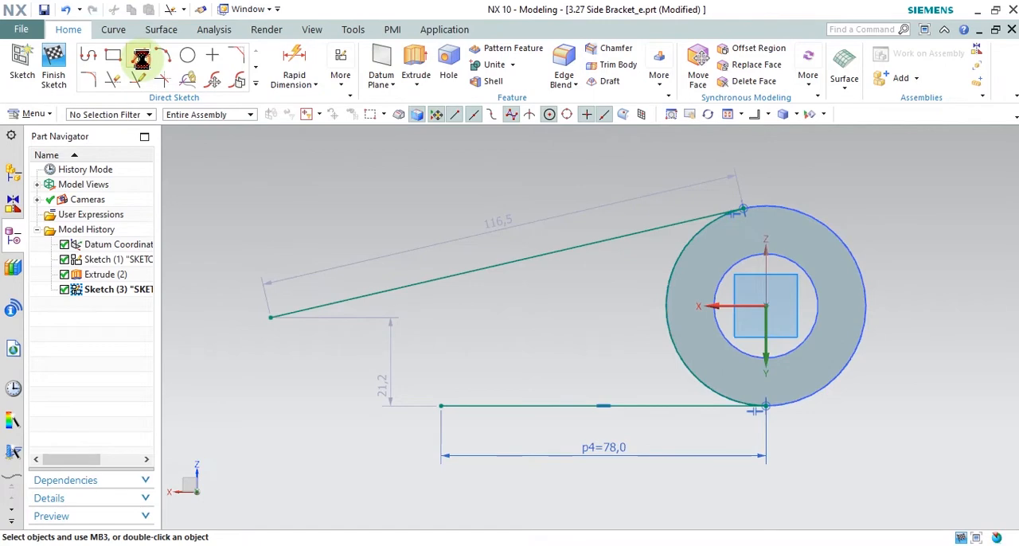
pyautogui.click(441, 405)
pyautogui.click(442, 199)
pyautogui.rightClick(390, 176)
pyautogui.click(415, 205)
# Step: Mark the arm's vertical end edge and the R13 end width in the Snipping Tool drawing, and return to NX
pyautogui.hotkey('alt', 'Tab')
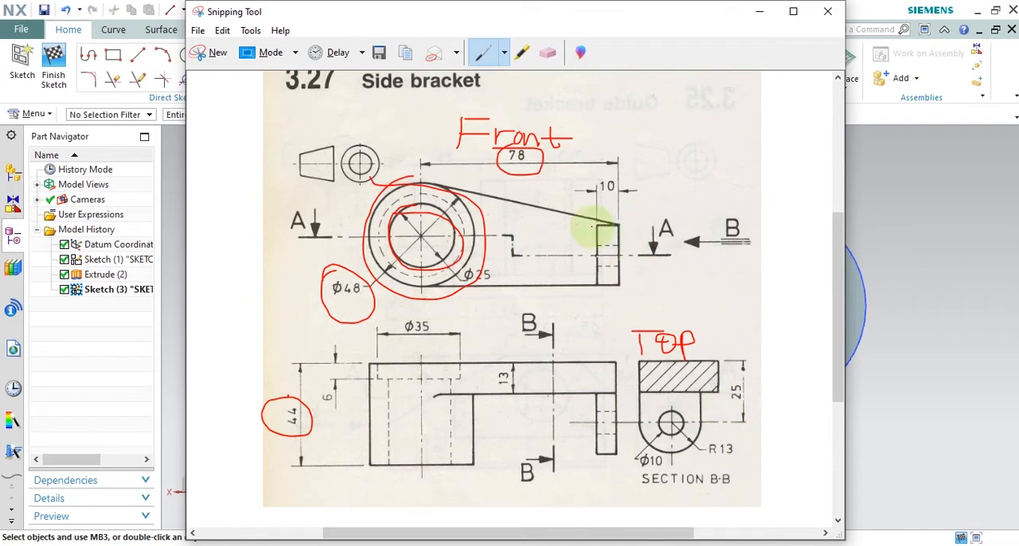
pyautogui.moveTo(622, 223); pyautogui.dragTo(622, 255)
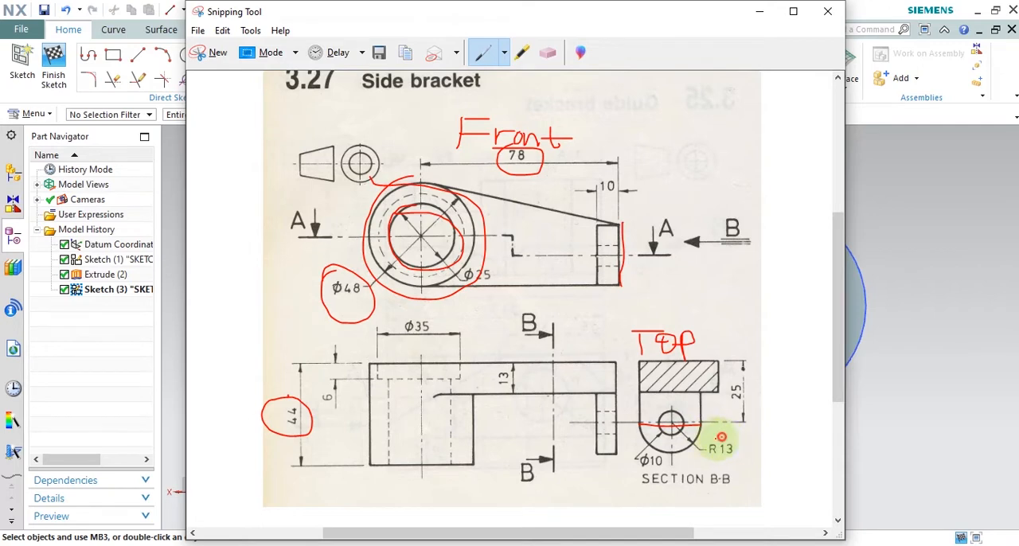
pyautogui.moveTo(742, 444); pyautogui.dragTo(782, 459)
pyautogui.click(760, 13)
# Step: Dimension the vertical end line's length and set it to 26 mm
pyautogui.click(308, 67)
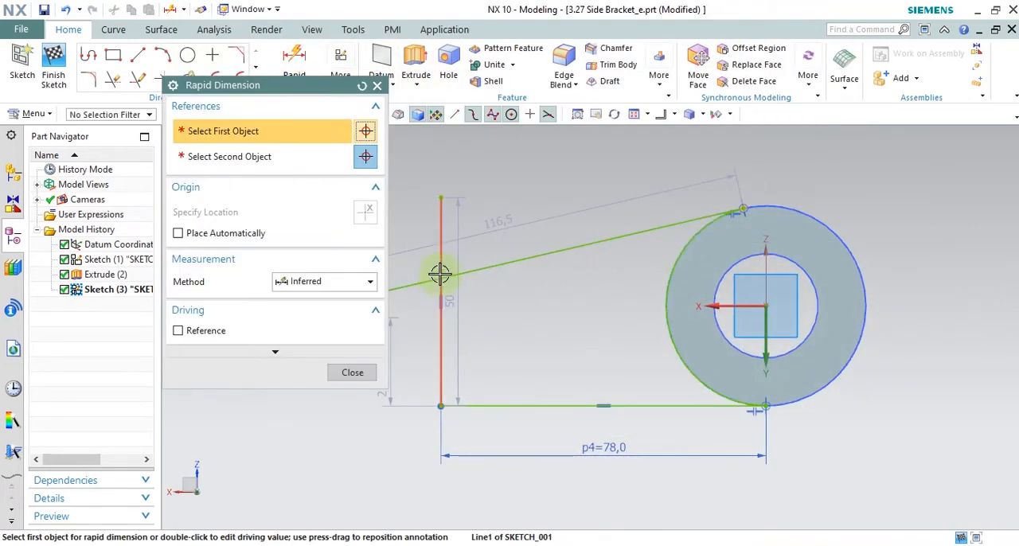
pyautogui.click(440, 238)
pyautogui.click(604, 321)
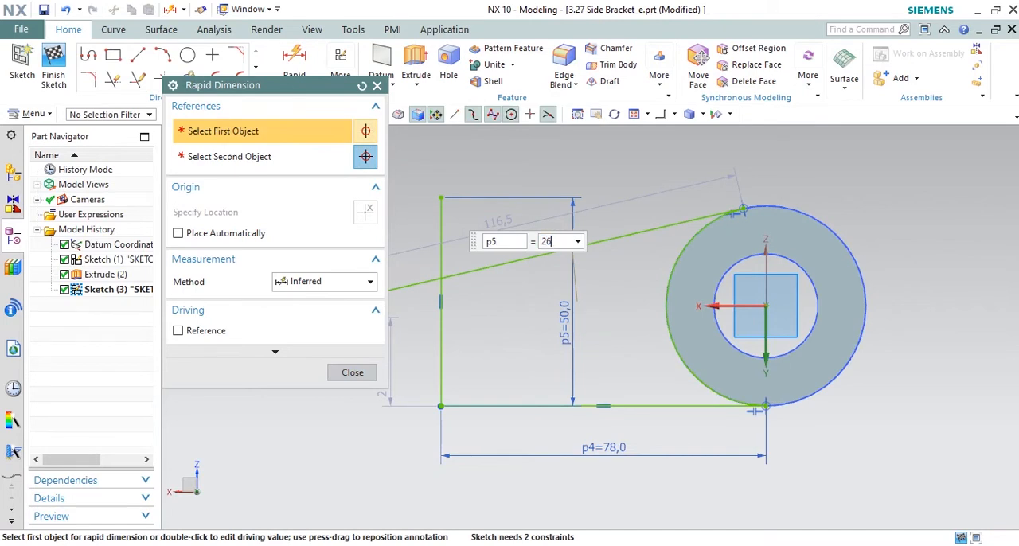
pyautogui.write('26')
pyautogui.press('Return')
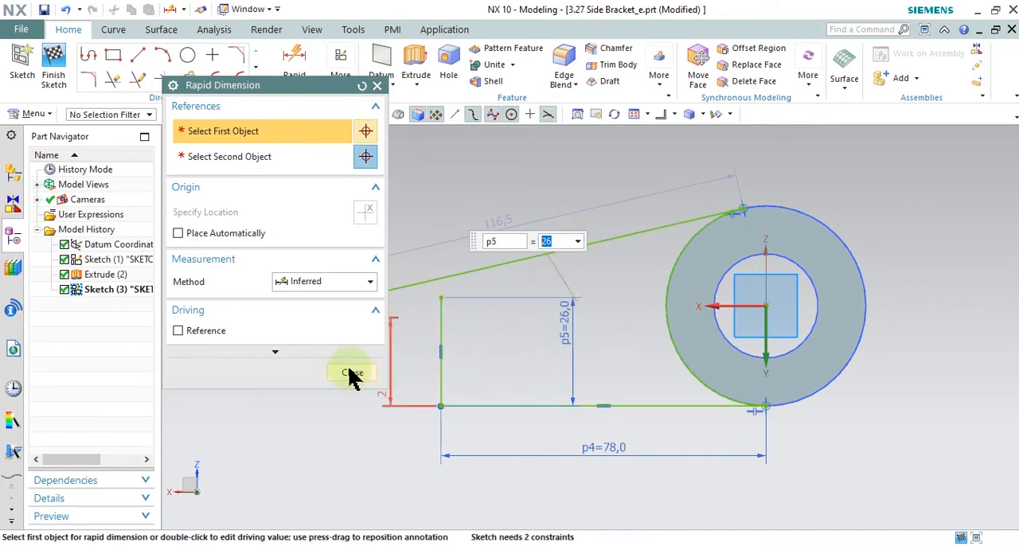
pyautogui.click(352, 372)
# Step: Try to make the sloping line's free end coincident with the vertical line's upper end
pyautogui.scroll(3, 302, 326)
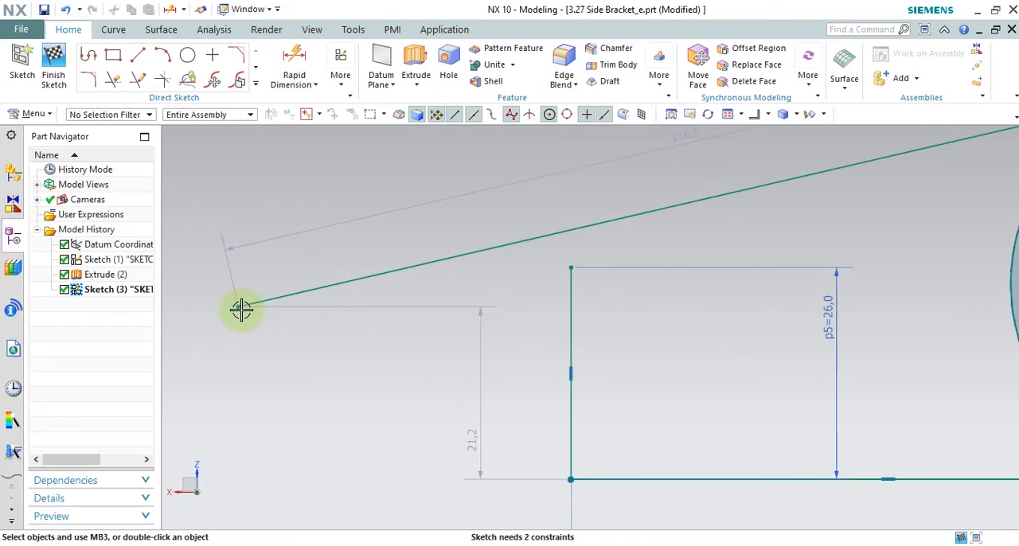
pyautogui.click(572, 266)
pyautogui.click(602, 243)
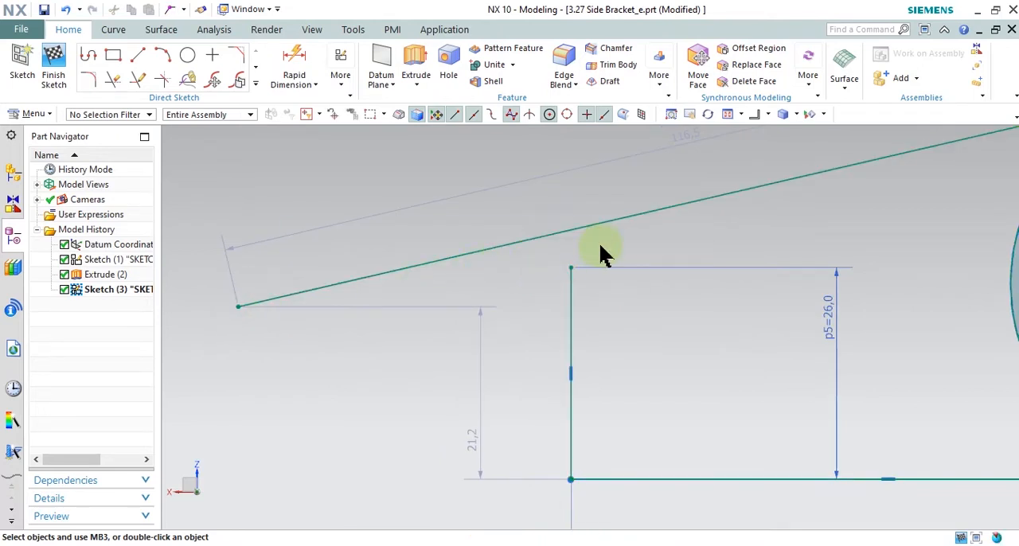
pyautogui.click(511, 305)
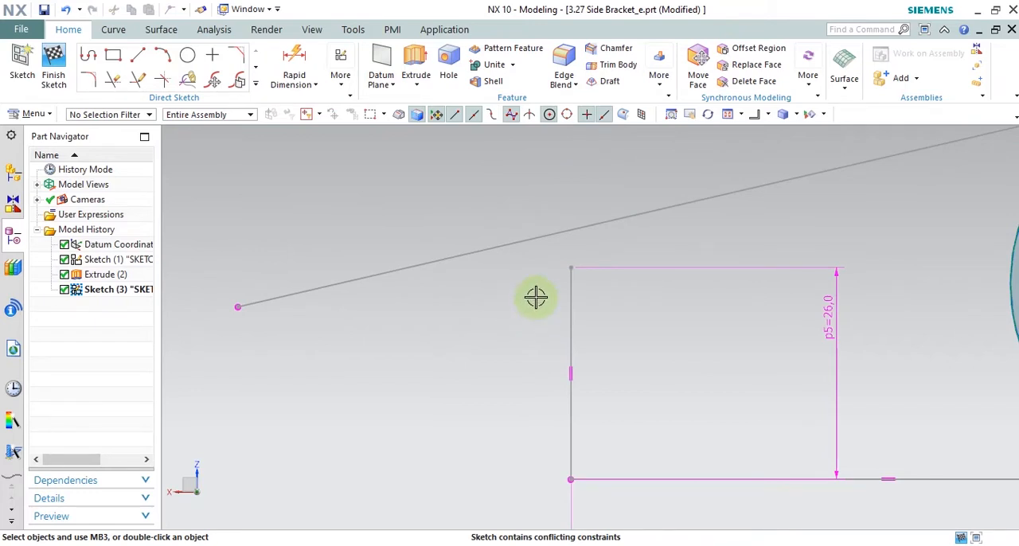
# Step: Move the sloping line's free end closer to the vertical line, shortening the sloping line to about 102.3 mm
pyautogui.scroll(-1, 539, 303)
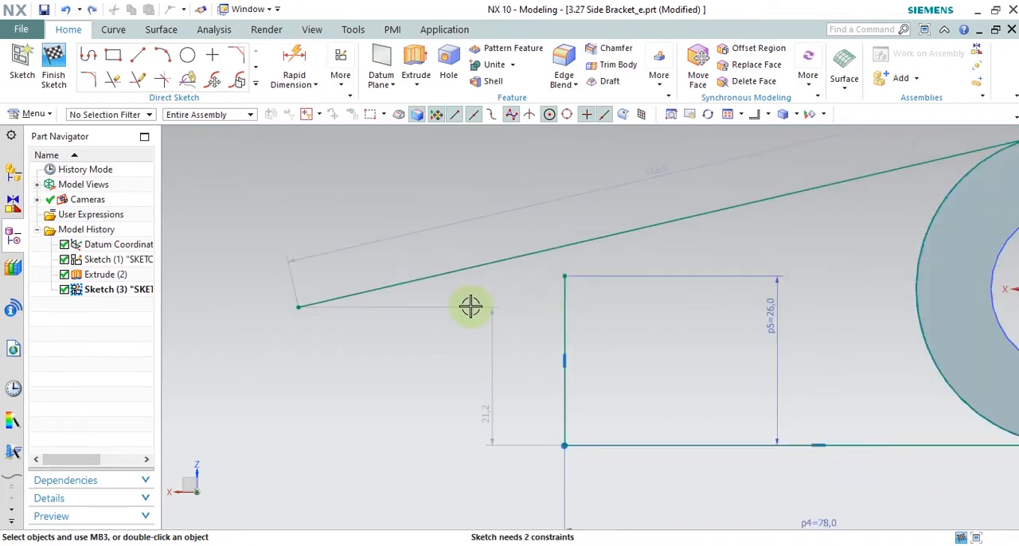
pyautogui.moveTo(299, 308); pyautogui.dragTo(390, 287)
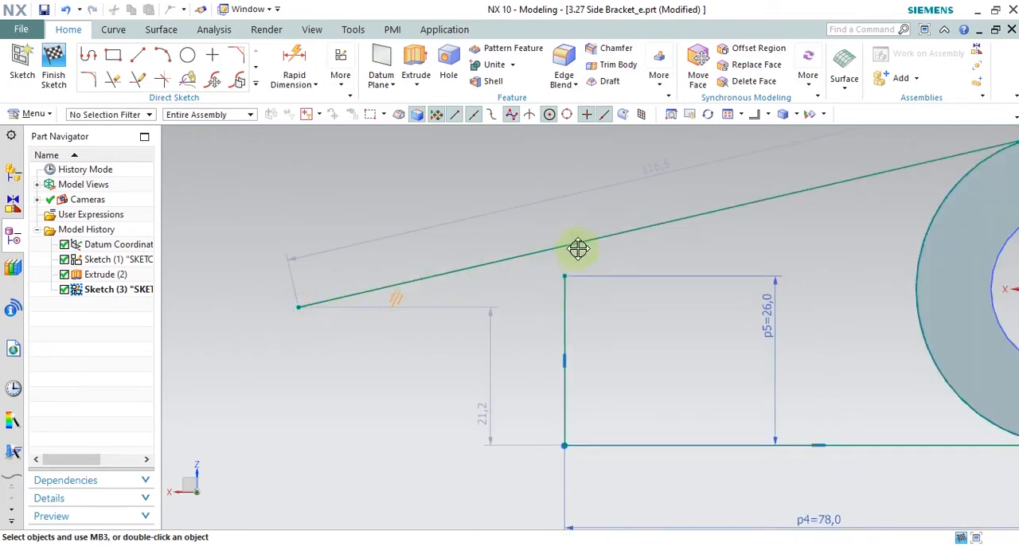
pyautogui.scroll(-2, 450, 300)
pyautogui.scroll(-1, 474, 297)
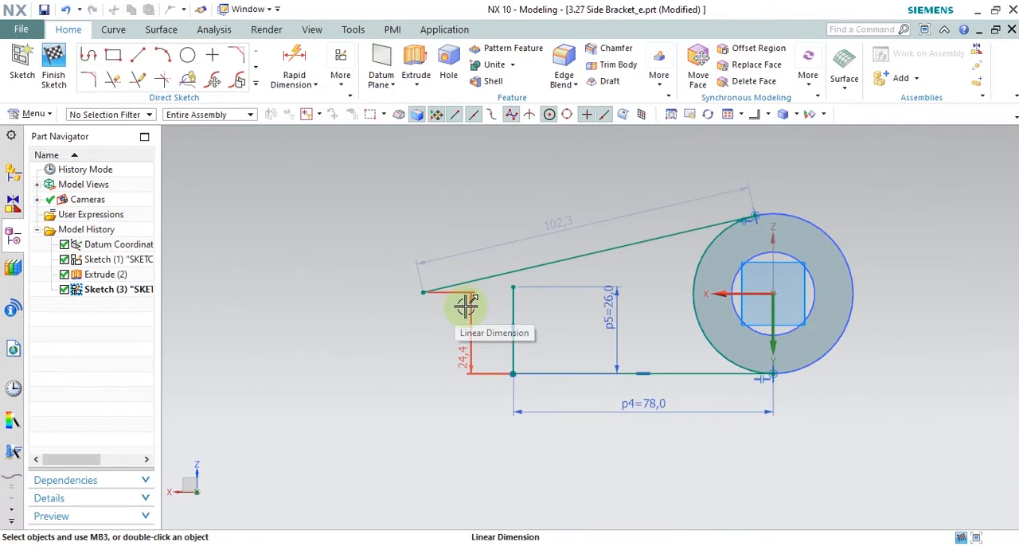
# Step: Try to join the sloping line's free end to the vertical line's upper end with a coincident constraint, and undo it
pyautogui.click(468, 302)
pyautogui.click(611, 279)
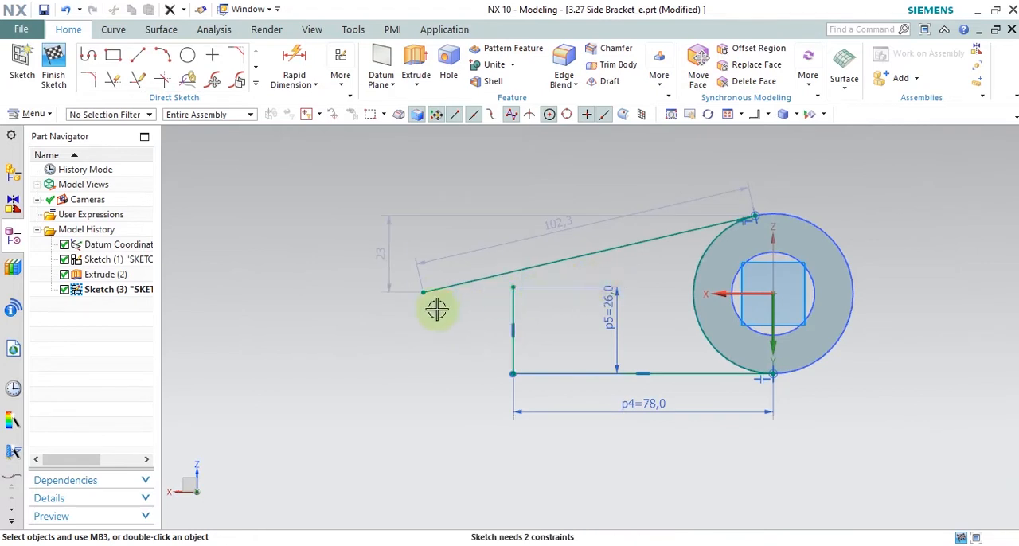
pyautogui.click(454, 294)
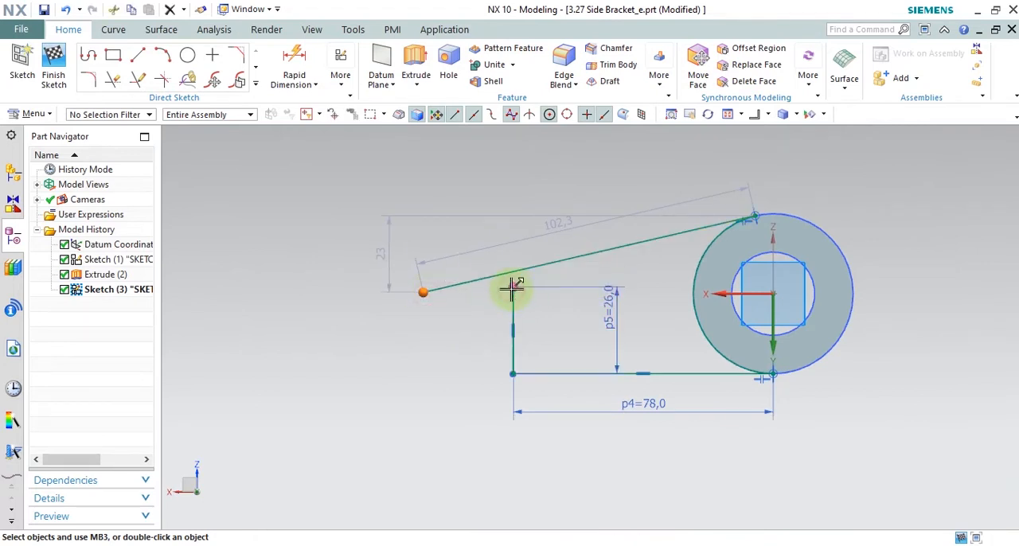
pyautogui.click(511, 288)
pyautogui.click(530, 264)
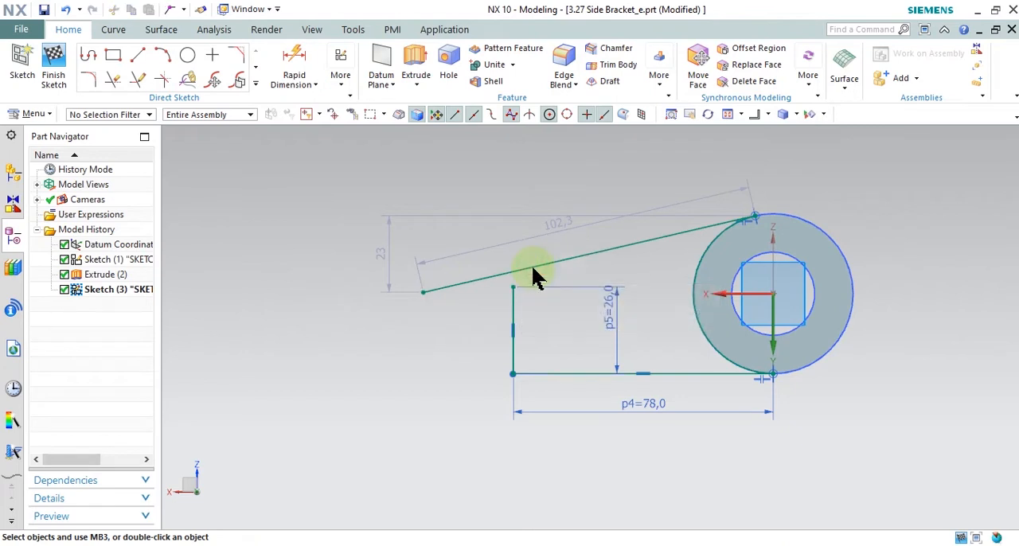
pyautogui.click(512, 309)
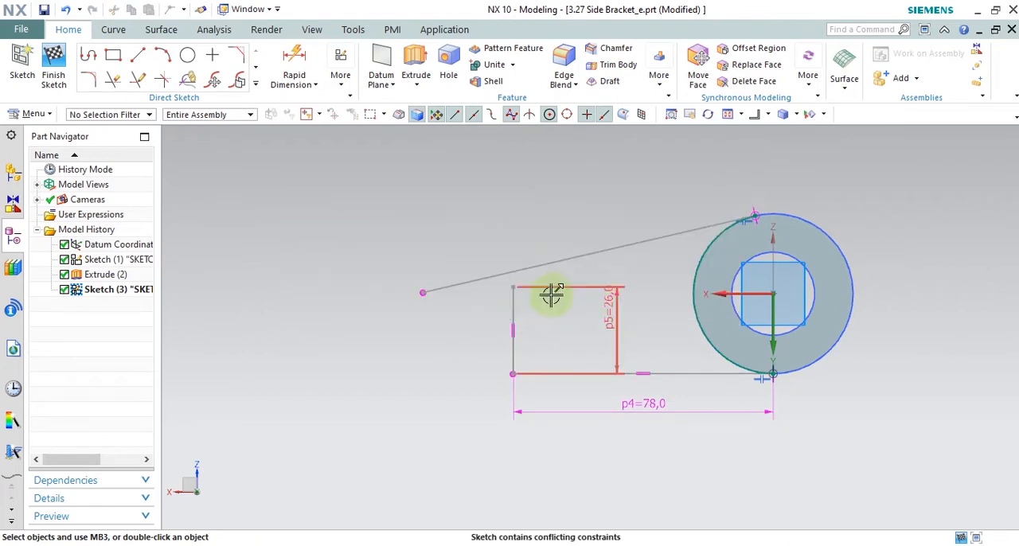
pyautogui.hotkey('ctrl', 'z')
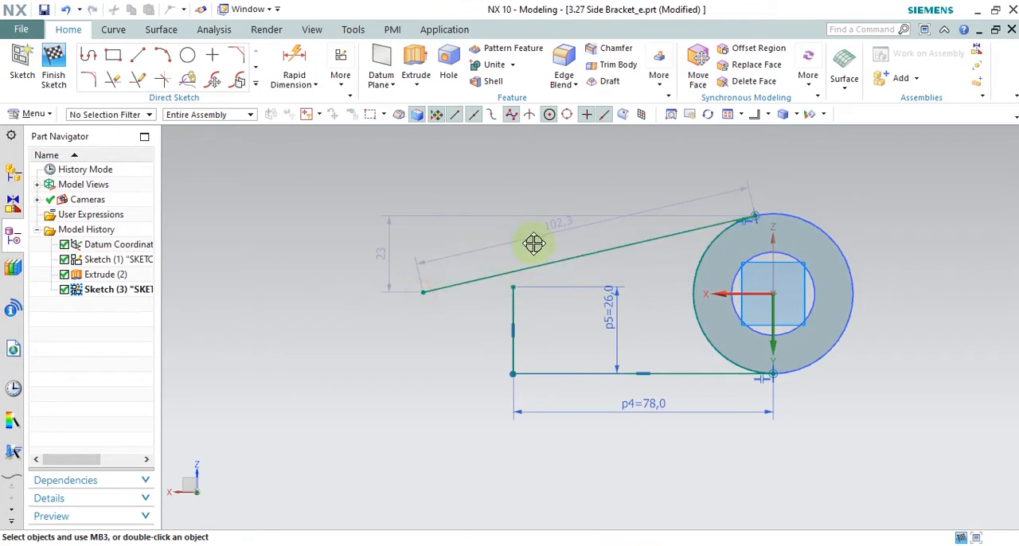
# Step: Shorten the sloping line to about 87.5 mm by moving its free end, and inspect its tangent contact with the boss
pyautogui.moveTo(424, 292); pyautogui.dragTo(445, 287)
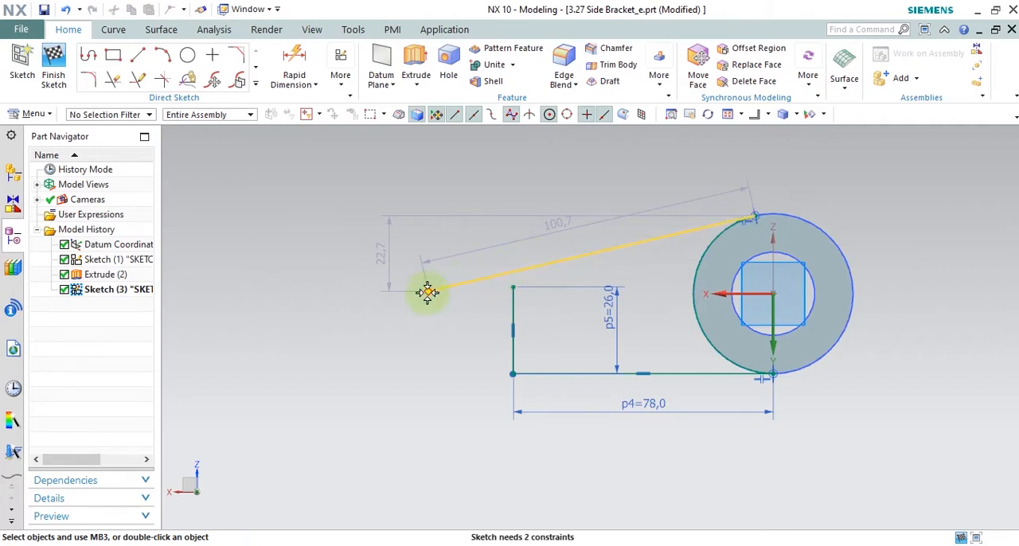
pyautogui.moveTo(625, 243); pyautogui.dragTo(779, 216)
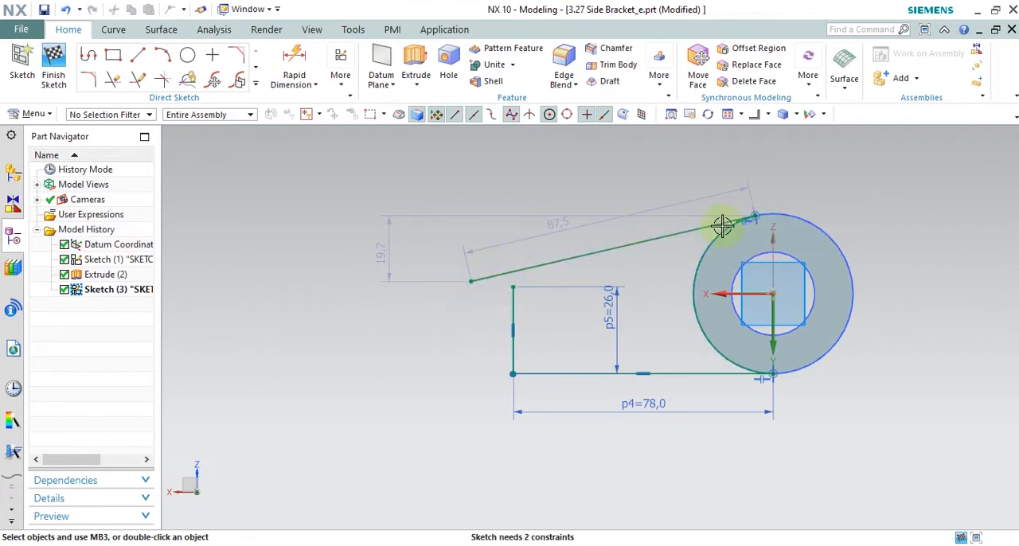
pyautogui.scroll(-10, 750, 216)
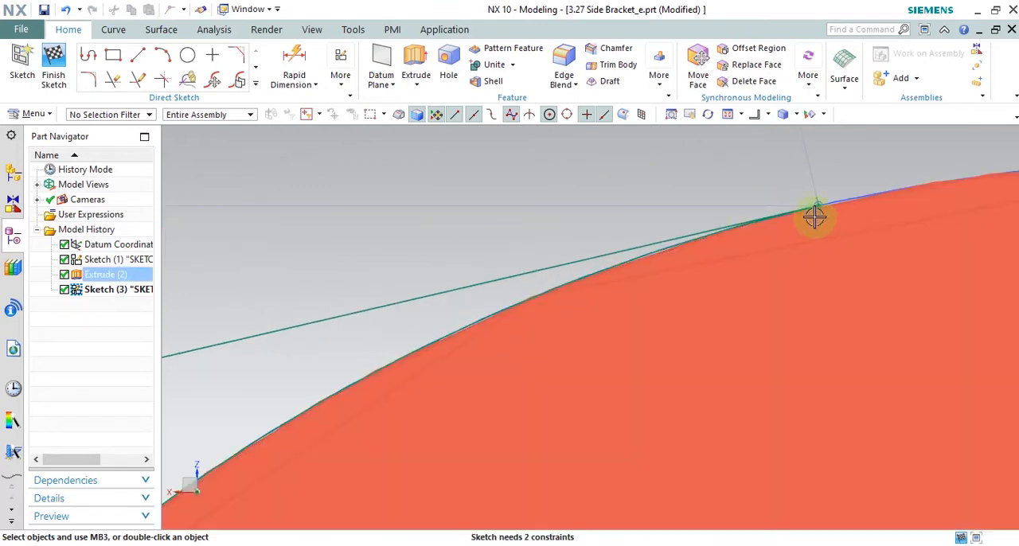
pyautogui.scroll(10, 811, 241)
pyautogui.scroll(-8, 688, 230)
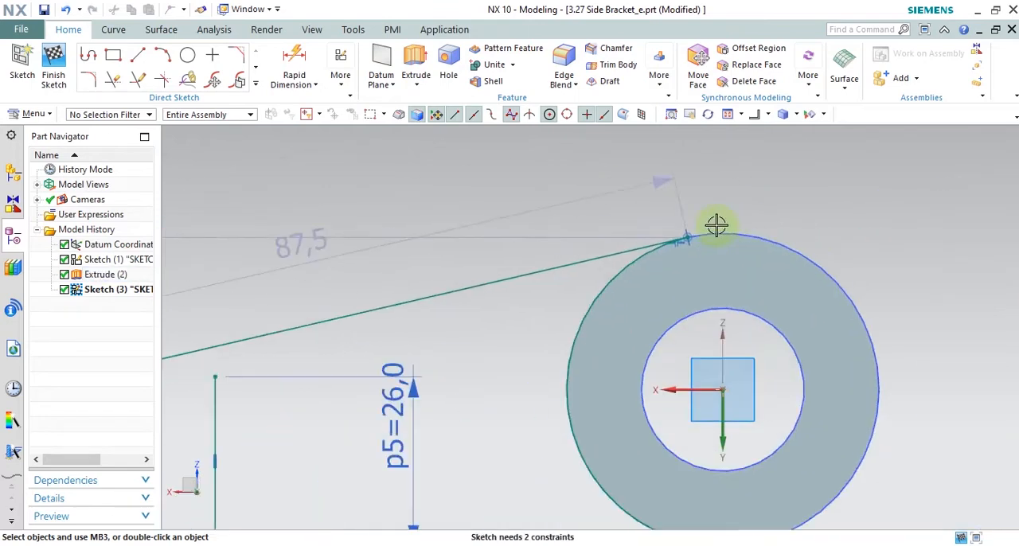
pyautogui.scroll(8, 669, 253)
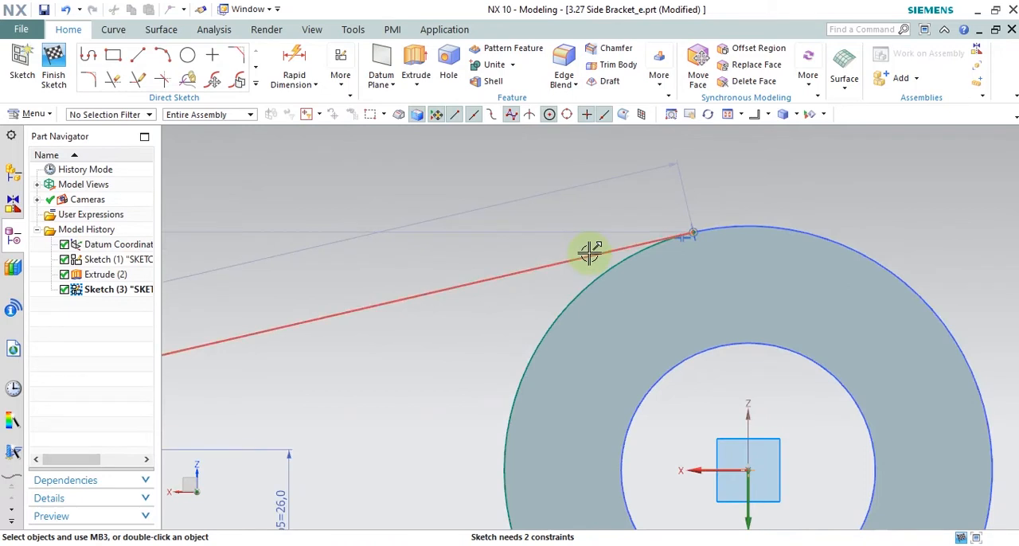
# Step: Delete the sloping line and draw a new line about 116 mm long from the vertical line's upper end, passing above the boss
pyautogui.click(587, 253)
pyautogui.press('Delete')
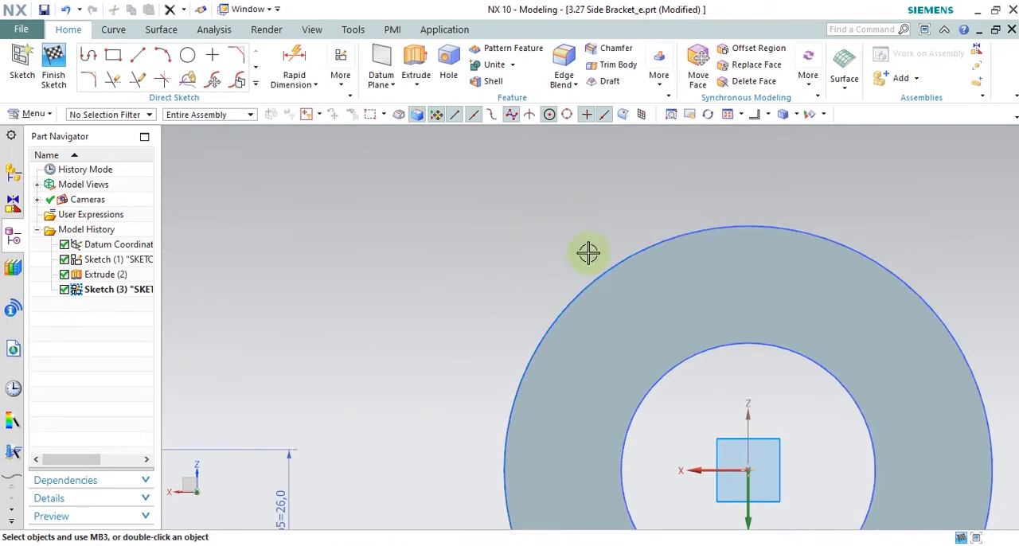
pyautogui.scroll(6, 675, 262)
pyautogui.click(138, 54)
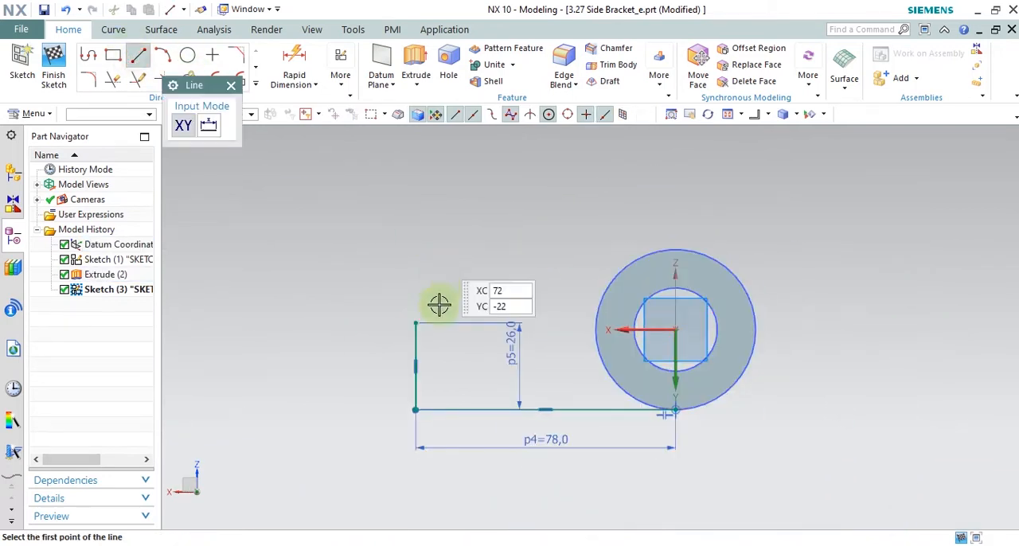
pyautogui.click(422, 321)
pyautogui.click(780, 198)
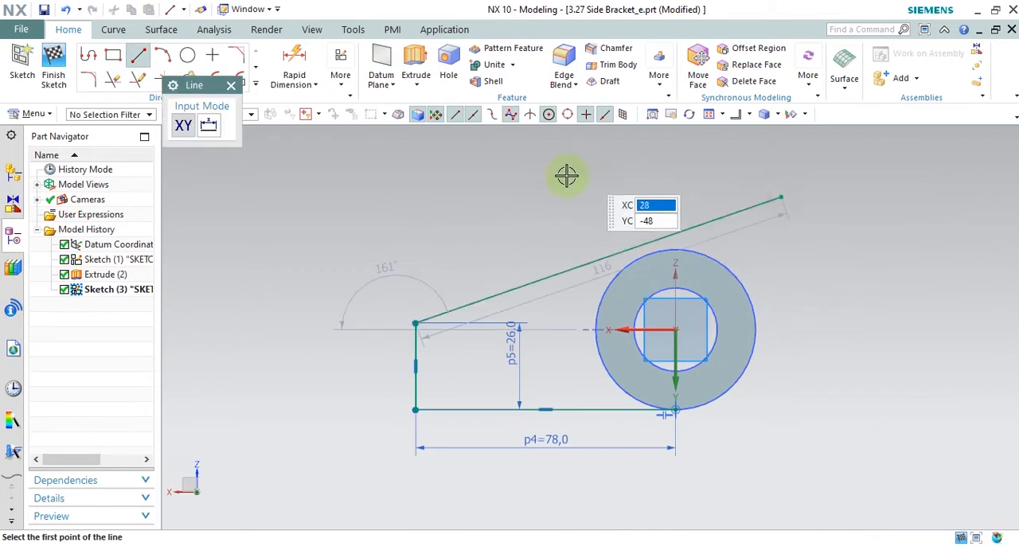
pyautogui.rightClick(566, 176)
pyautogui.click(607, 208)
# Step: Make the new sloping line tangent to the boss's outer circle
pyautogui.scroll(-4, 727, 250)
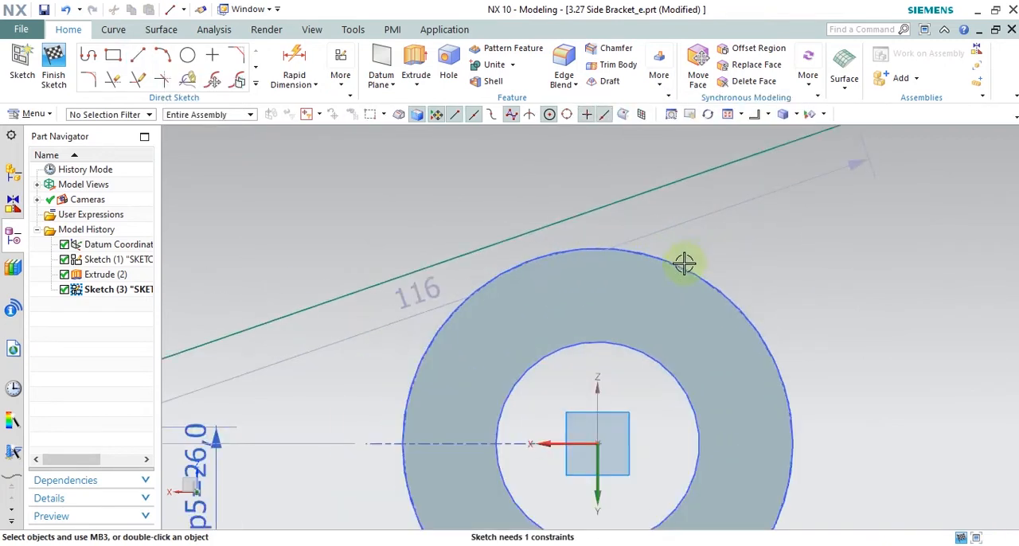
pyautogui.click(696, 273)
pyautogui.click(666, 185)
pyautogui.click(791, 160)
# Step: Trim off the part of the sloping line that extends past its tangent point on the boss
pyautogui.scroll(5, 700, 228)
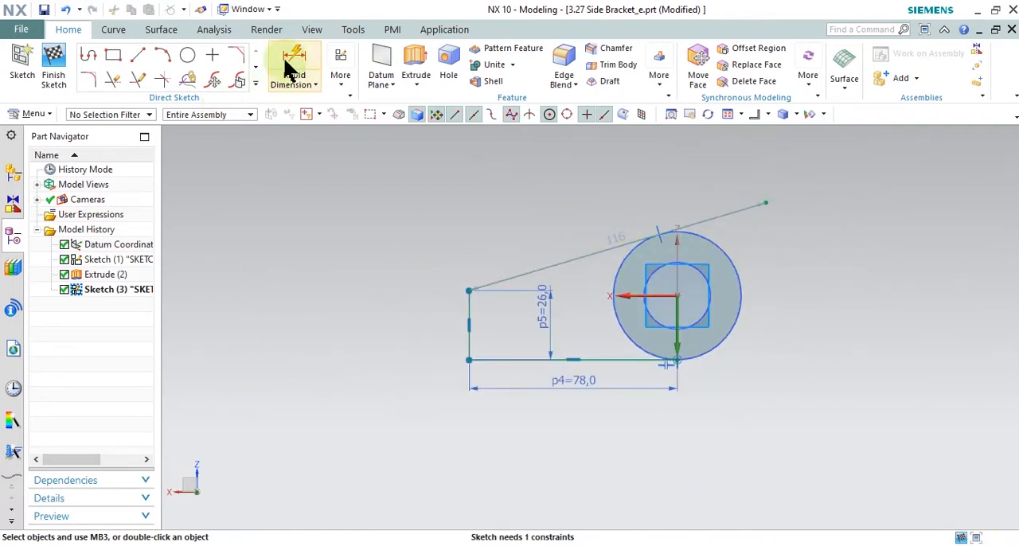
pyautogui.click(113, 80)
pyautogui.click(716, 215)
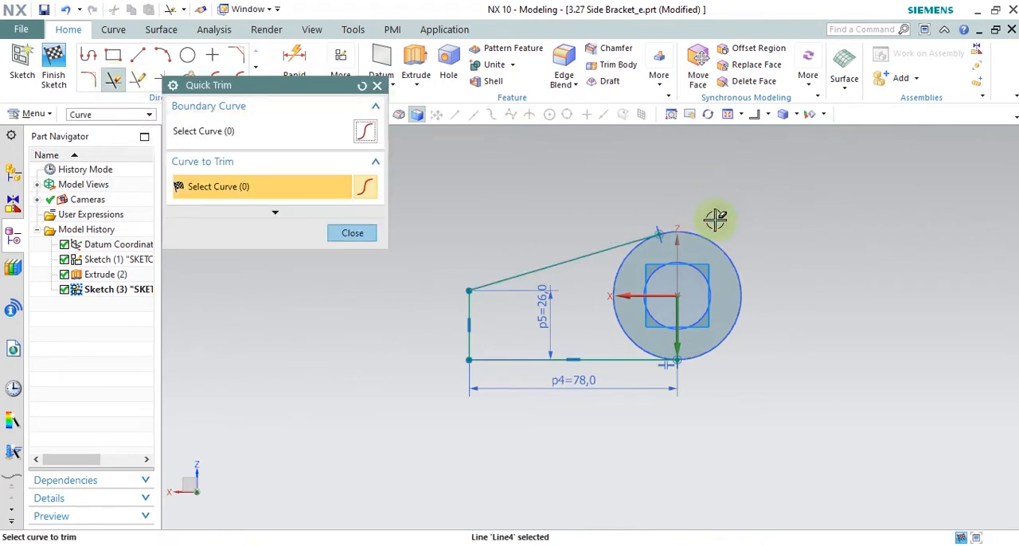
pyautogui.click(352, 233)
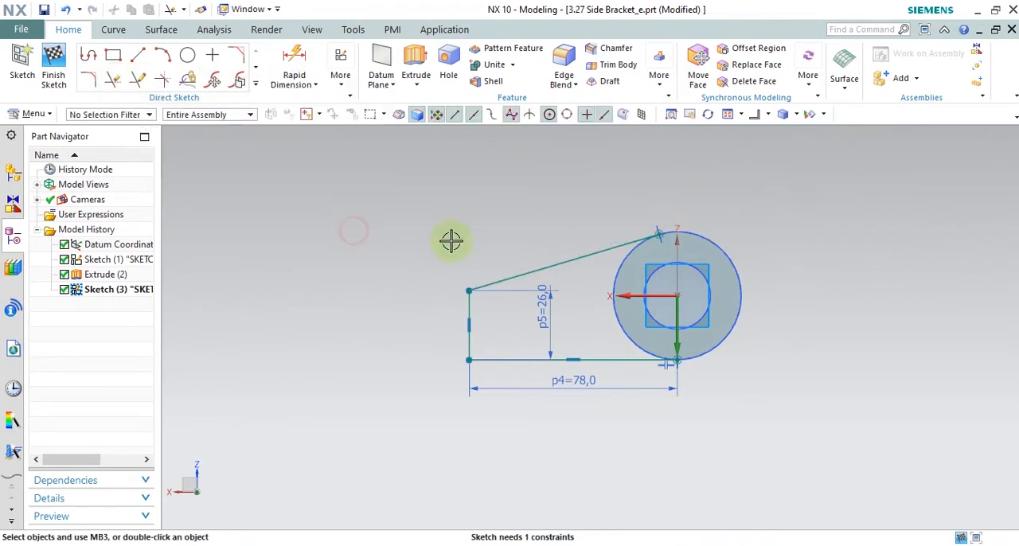
# Step: Switch to a pictorial view of the model and finish the arm sketch
pyautogui.click(768, 115)
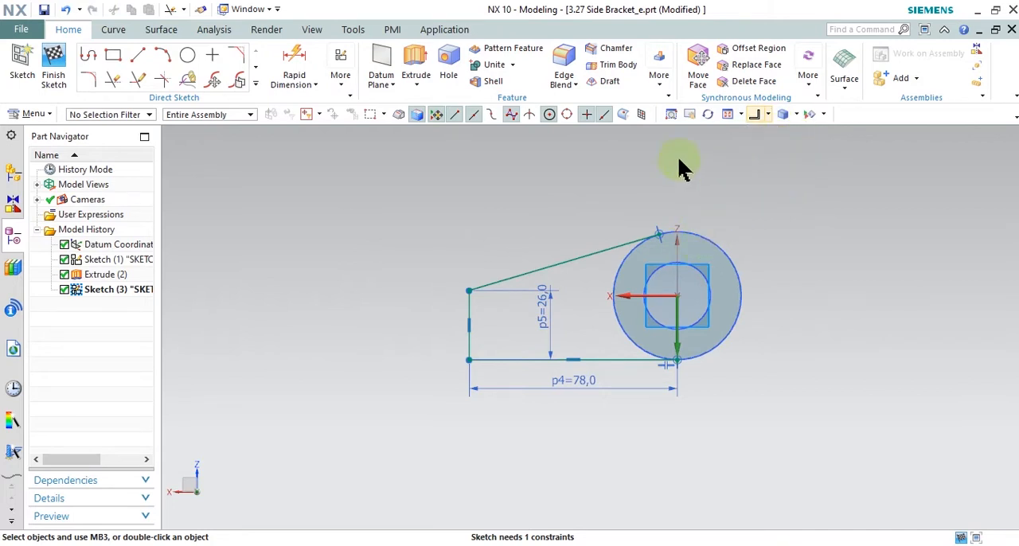
pyautogui.click(769, 113)
pyautogui.click(770, 113)
pyautogui.click(769, 114)
pyautogui.click(775, 135)
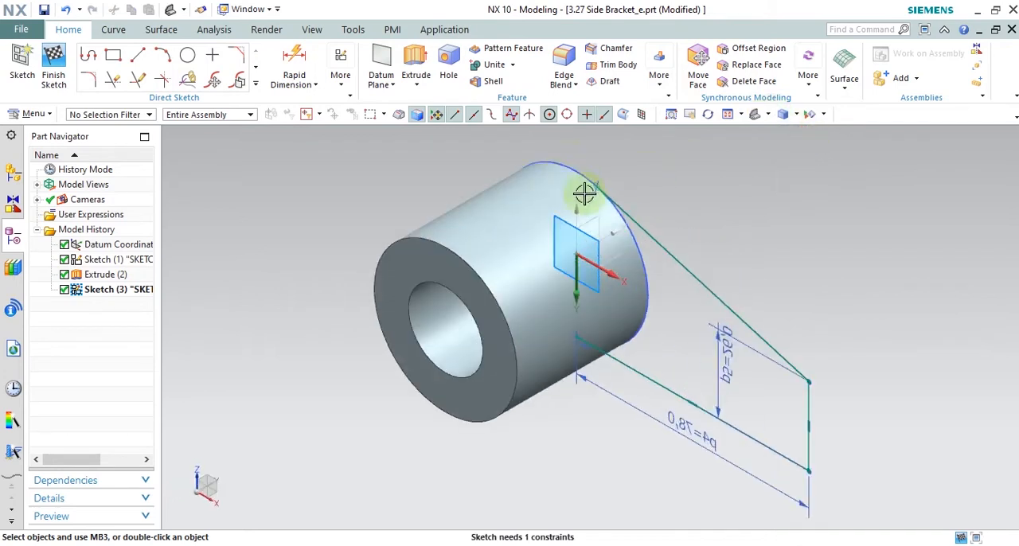
pyautogui.click(53, 71)
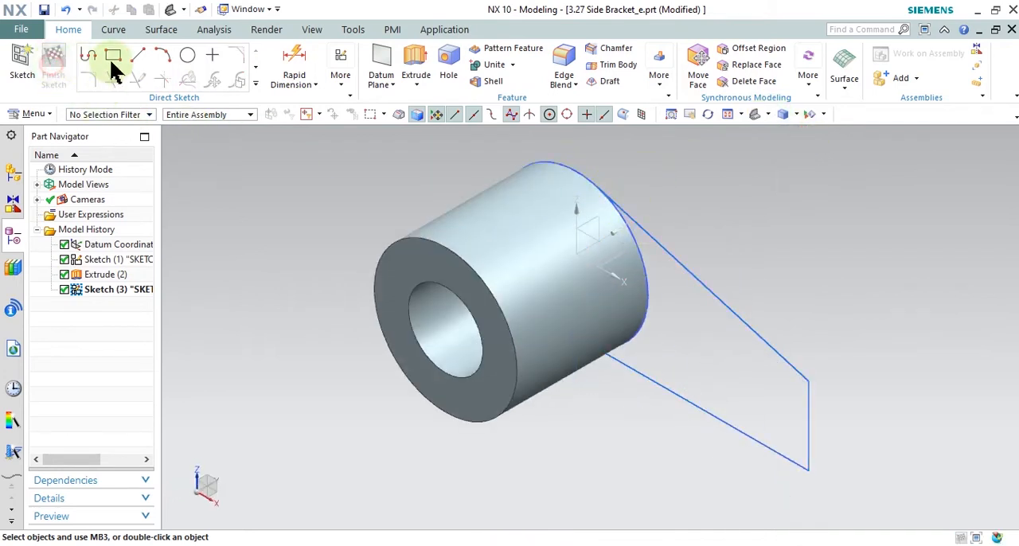
pyautogui.click(191, 57)
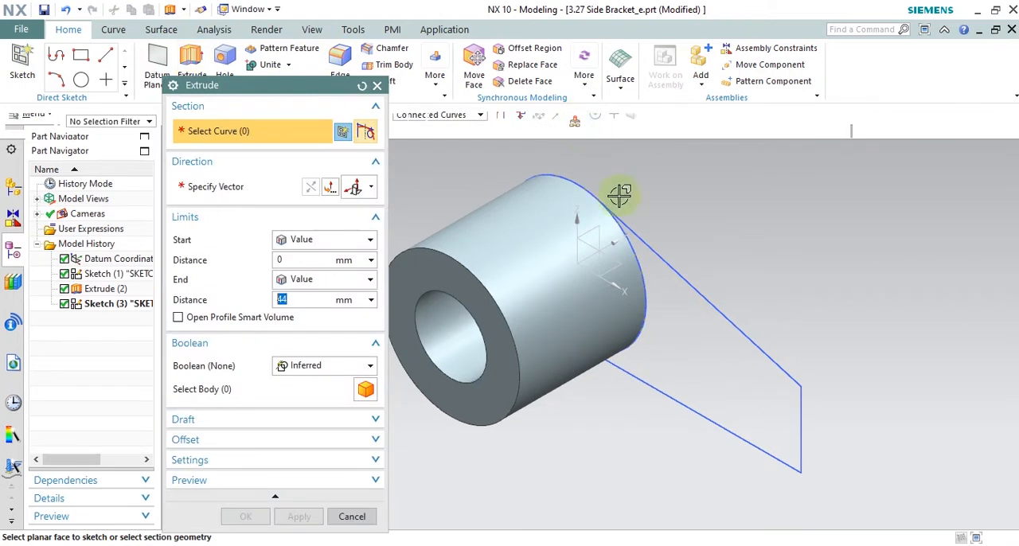
pyautogui.click(643, 242)
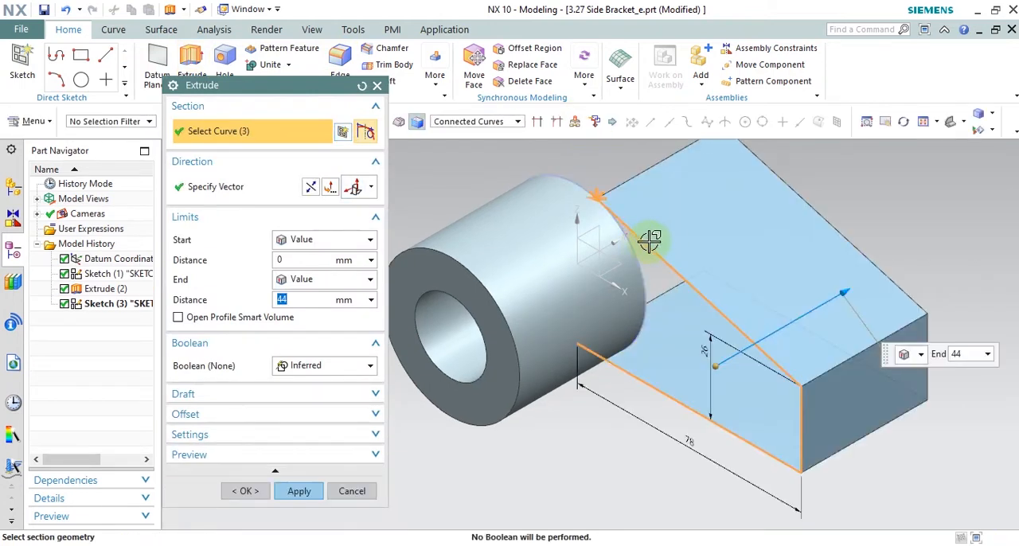
pyautogui.click(633, 254)
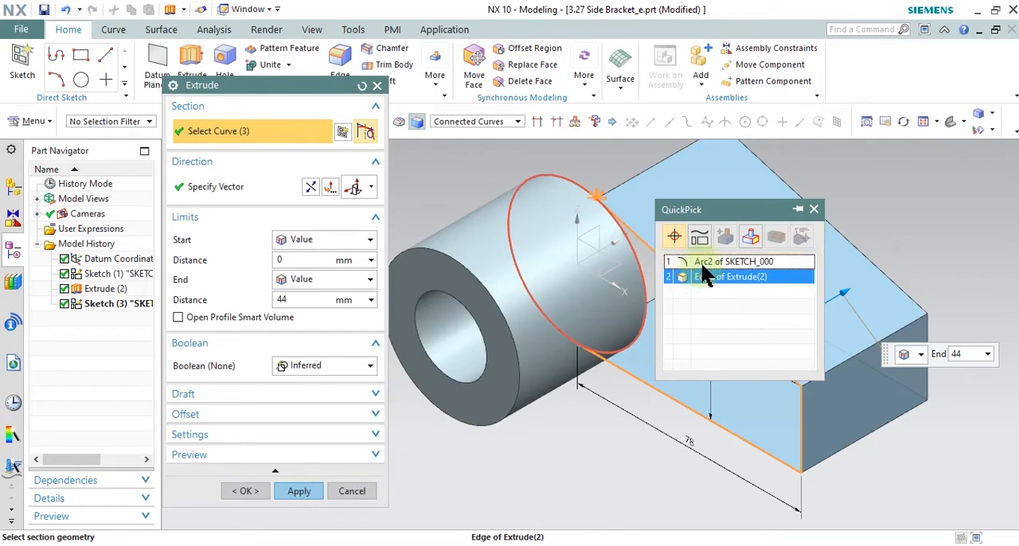
pyautogui.click(708, 261)
pyautogui.press('Escape')
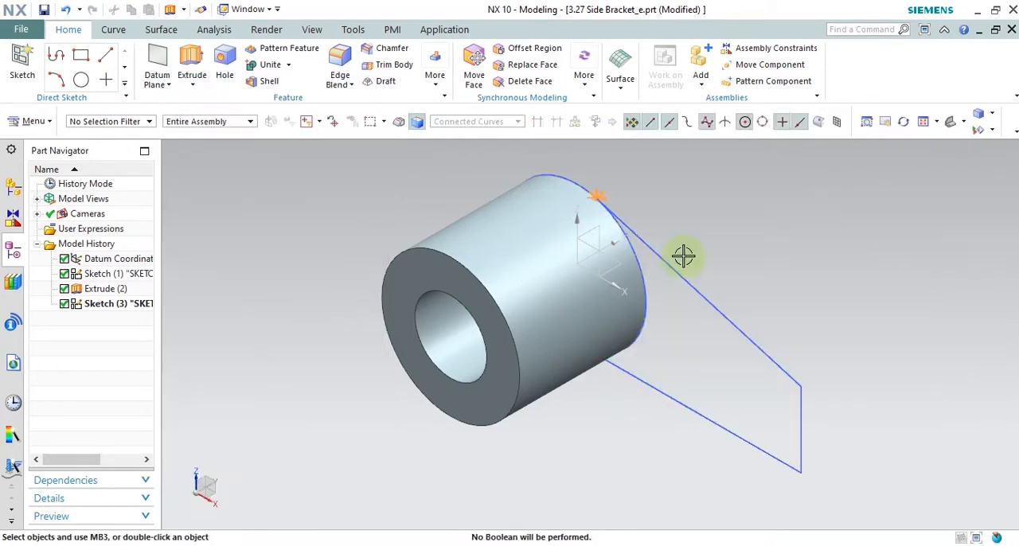
# Step: Reopen the arm sketch for editing and project the boss's outer circle into it as an associative curve
pyautogui.click(663, 255)
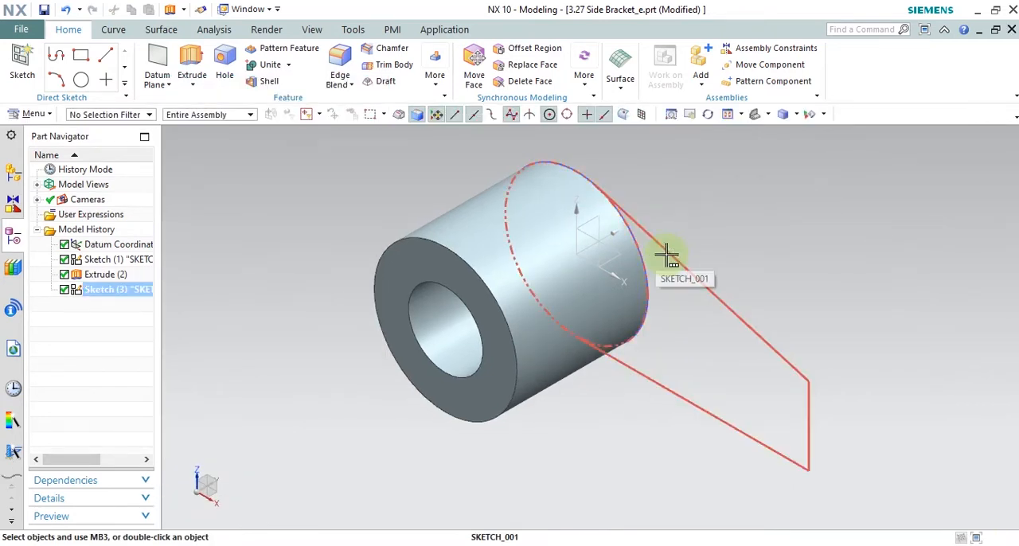
pyautogui.moveTo(667, 255)
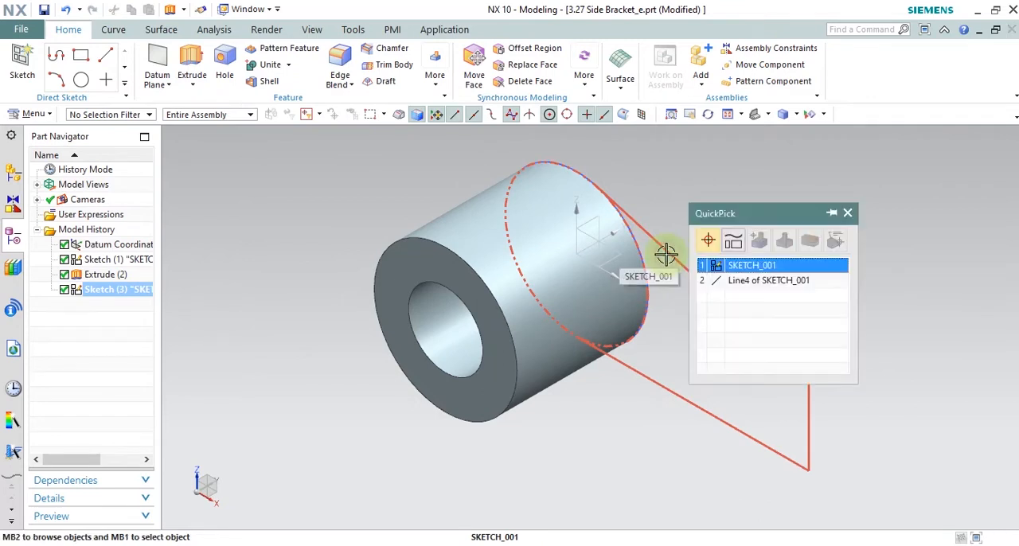
pyautogui.click(724, 264)
pyautogui.doubleClick(111, 290)
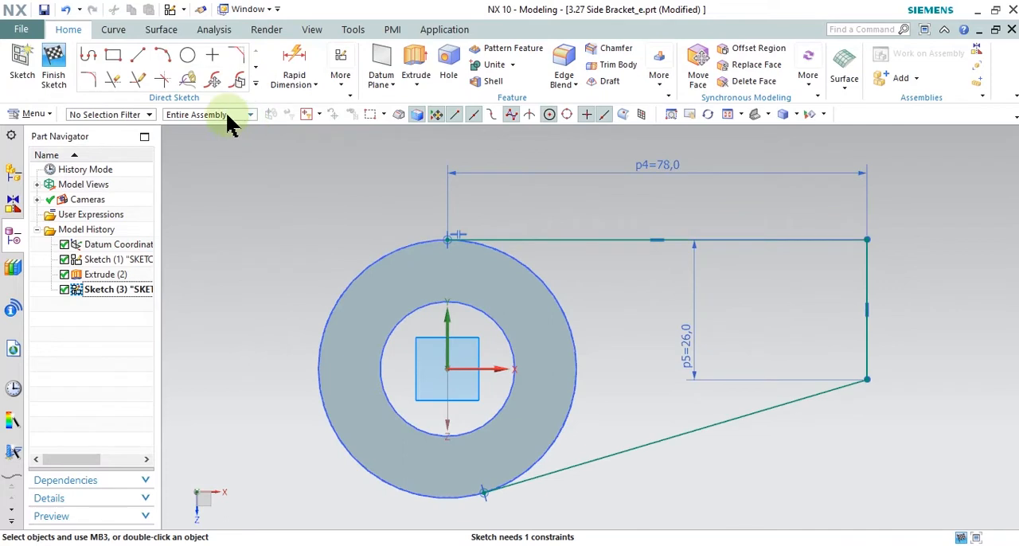
pyautogui.click(256, 83)
pyautogui.click(162, 205)
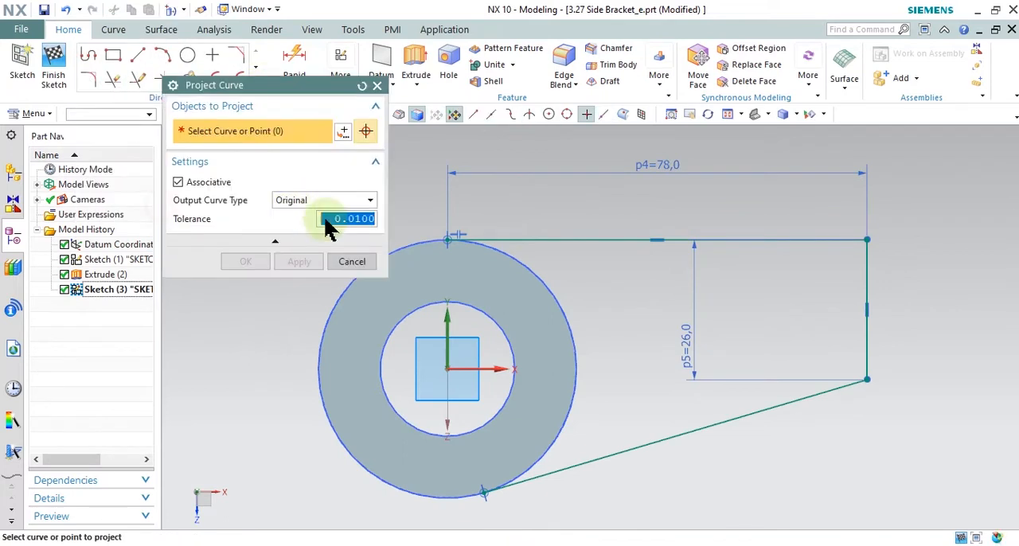
pyautogui.click(556, 305)
pyautogui.click(299, 262)
pyautogui.click(351, 262)
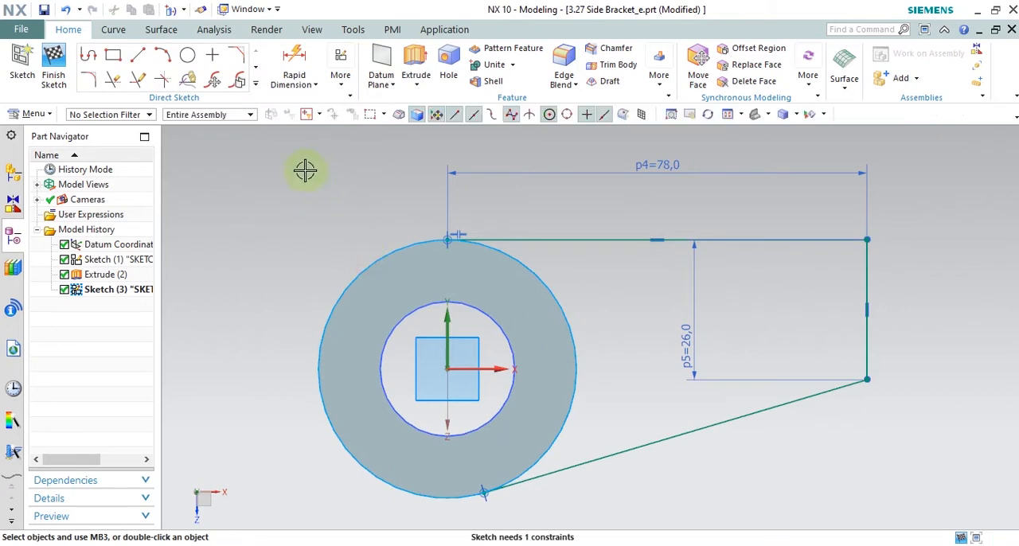
# Step: Trim the projected circle's arc on the side away from the arm, and finish the sketch
pyautogui.click(114, 78)
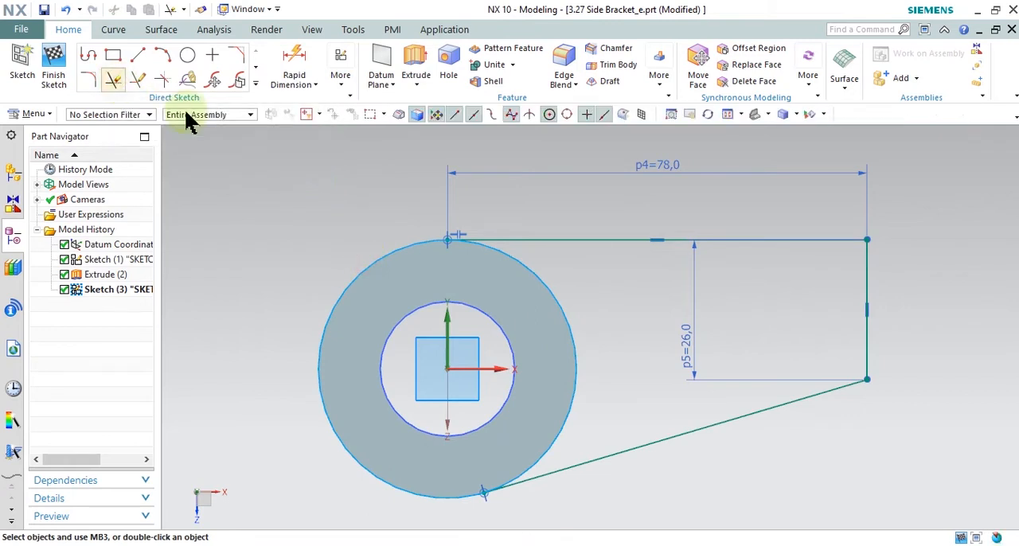
pyautogui.click(405, 247)
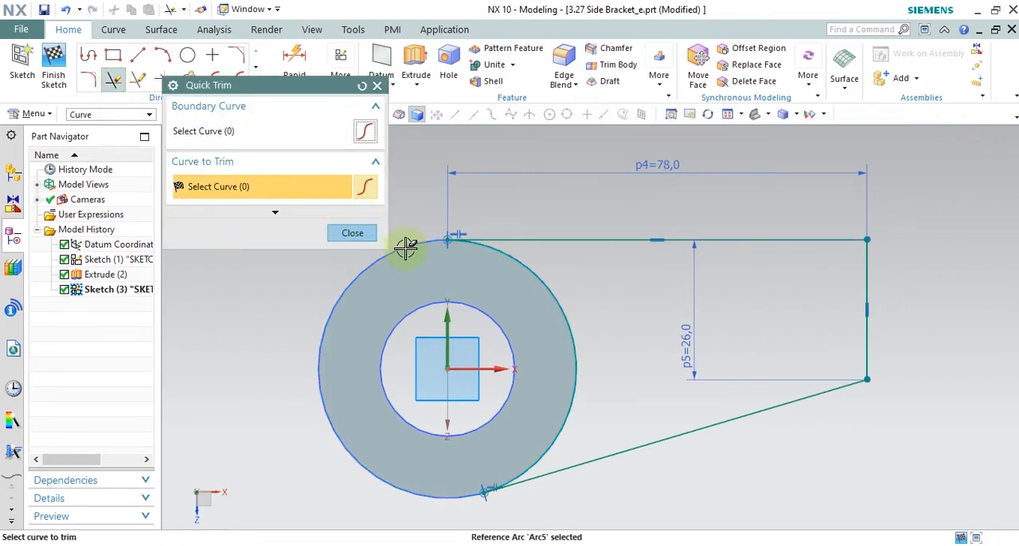
pyautogui.click(352, 232)
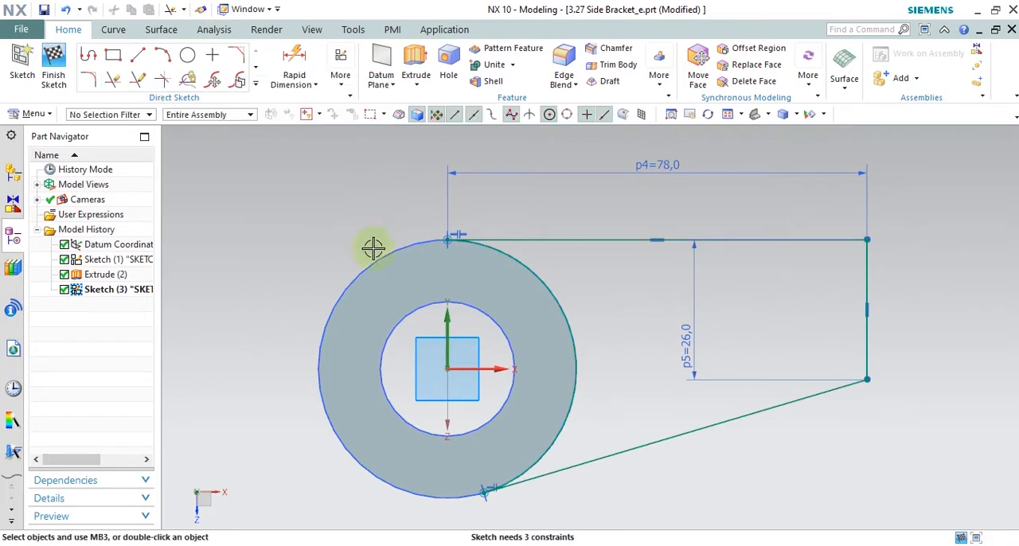
pyautogui.click(54, 60)
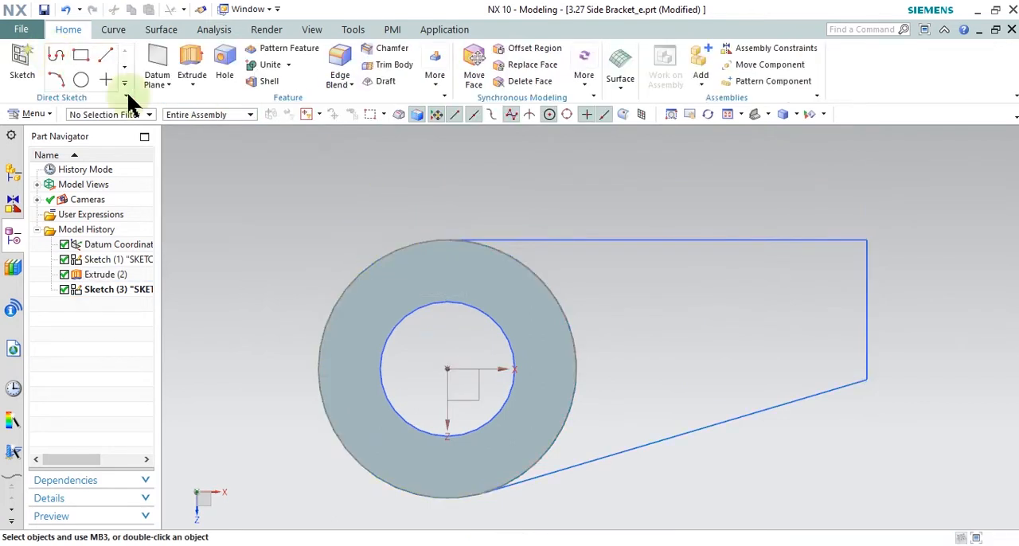
pyautogui.moveTo(275, 283); pyautogui.dragTo(263, 213, button='middle')
pyautogui.moveTo(239, 202); pyautogui.dragTo(231, 179, button='middle')
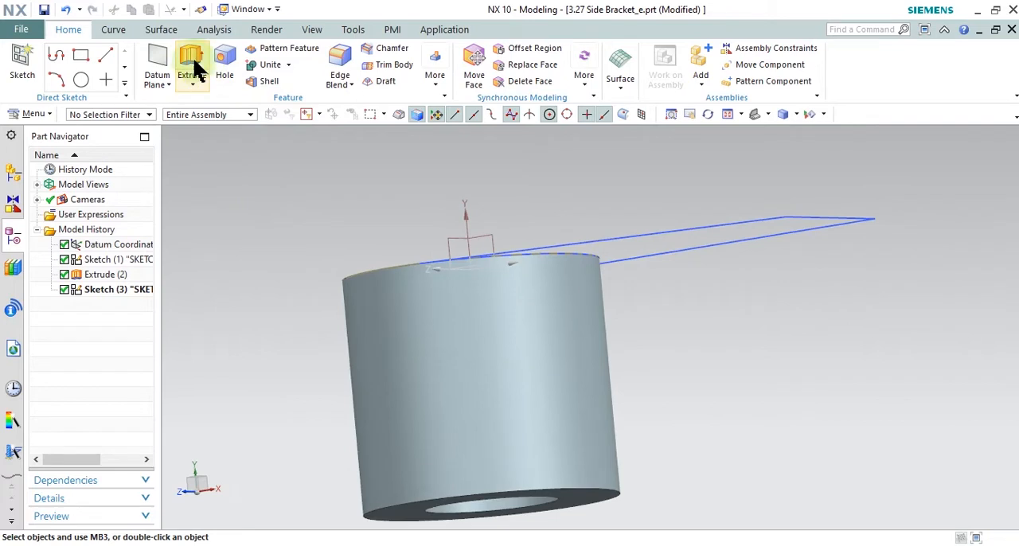
pyautogui.scroll(3, 593, 255)
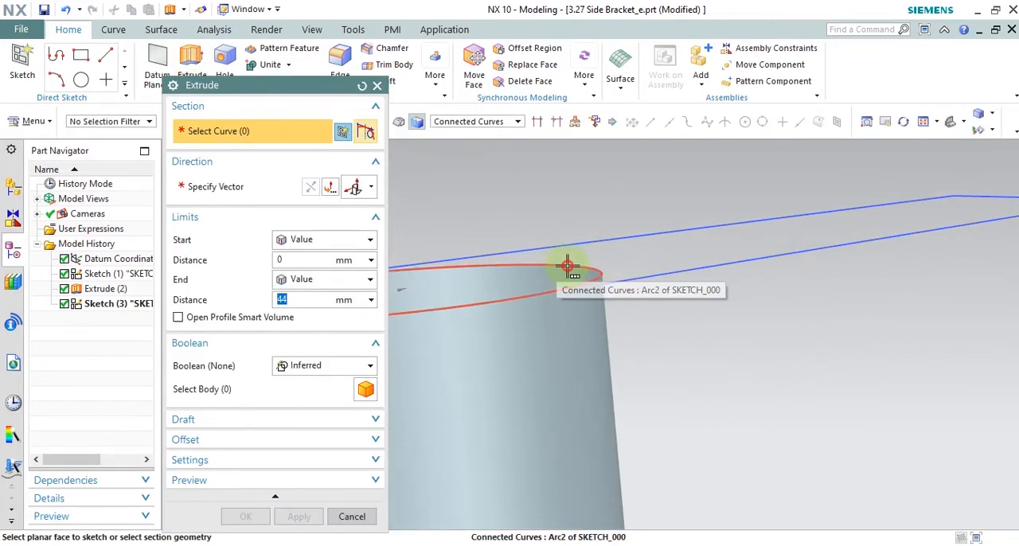
pyautogui.click(568, 267)
pyautogui.click(646, 289)
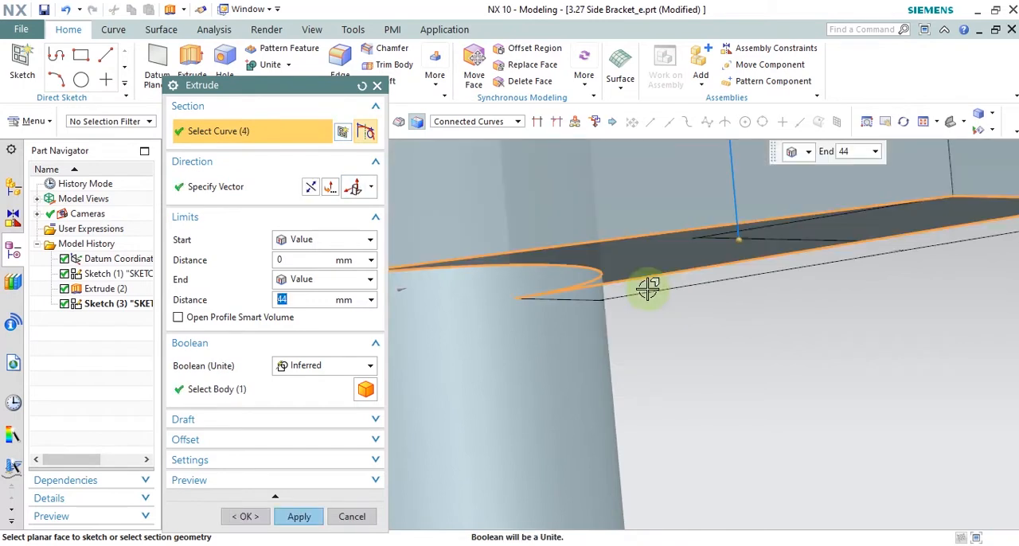
pyautogui.scroll(-4, 705, 370)
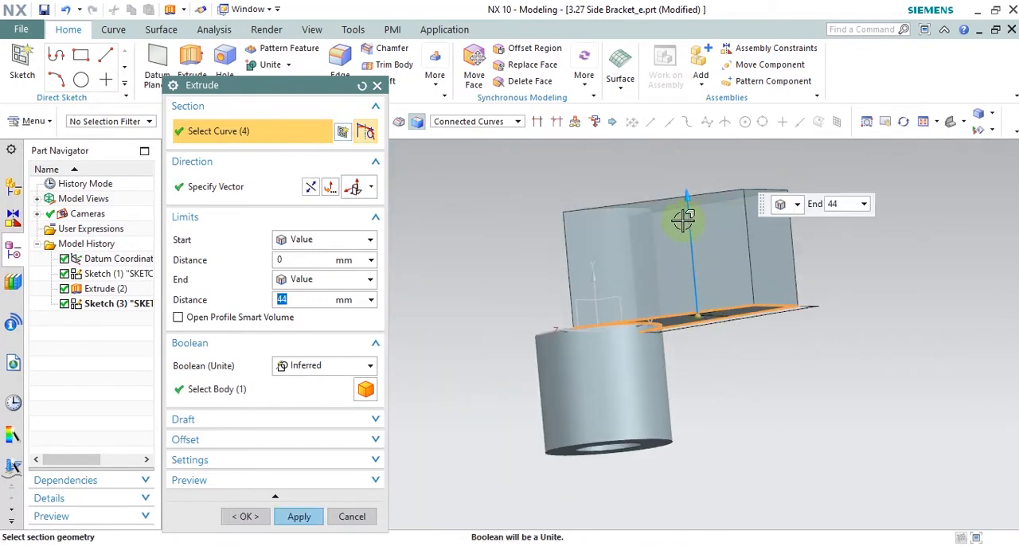
pyautogui.click(367, 524)
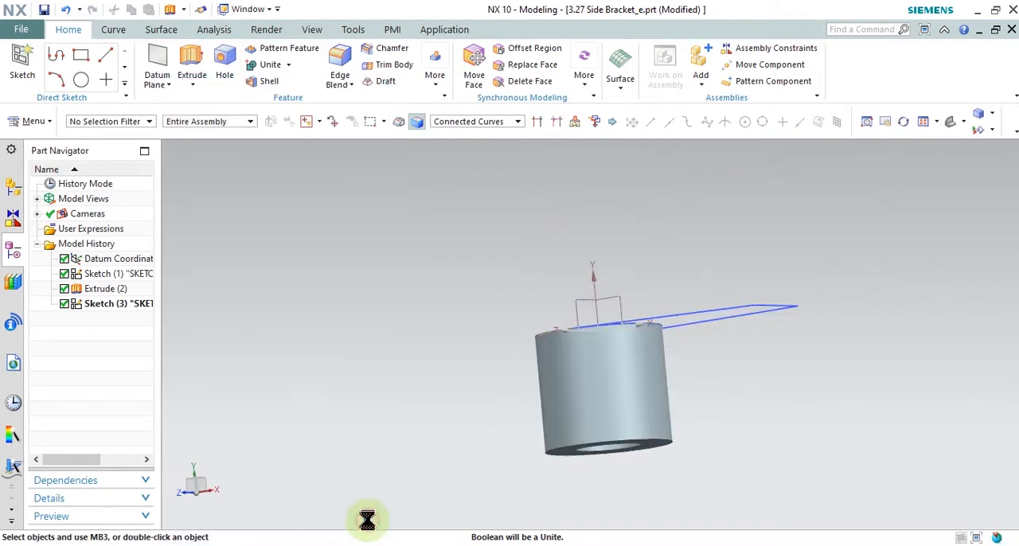
# Step: Start an Extrude of the closed arm profile from the arm sketch, with the direction reversed to run along the boss
pyautogui.click(191, 56)
pyautogui.scroll(-5, 605, 296)
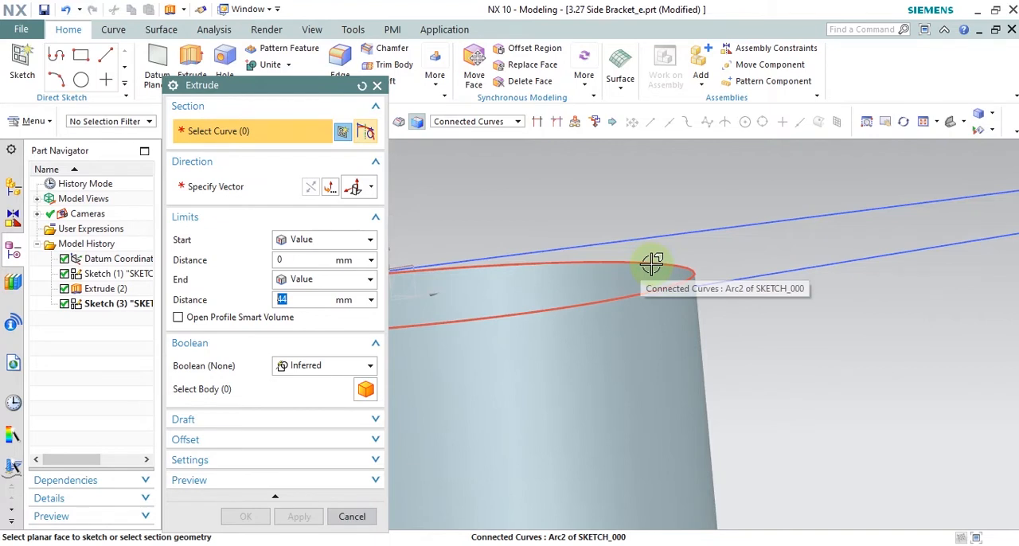
pyautogui.moveTo(651, 265)
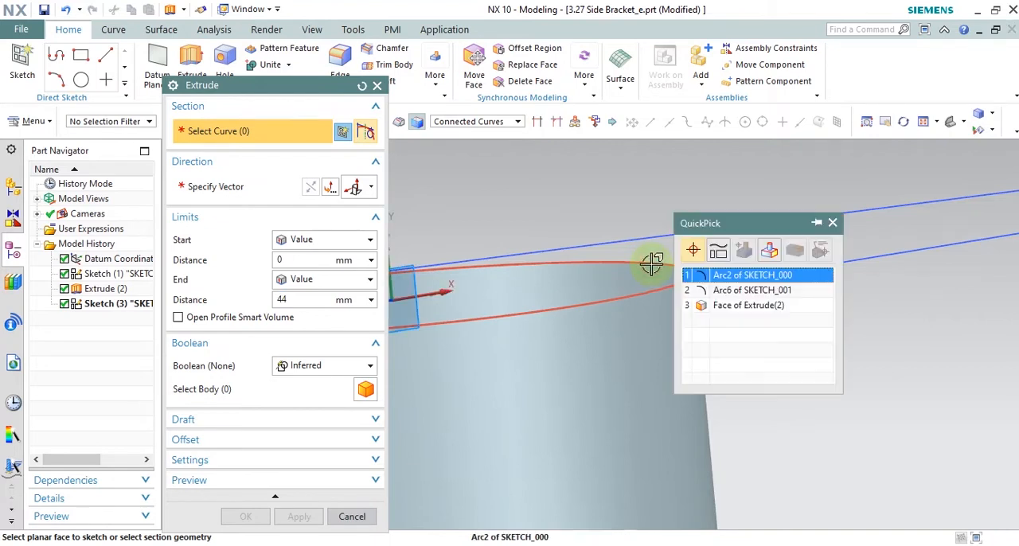
pyautogui.click(732, 290)
pyautogui.scroll(5, 732, 290)
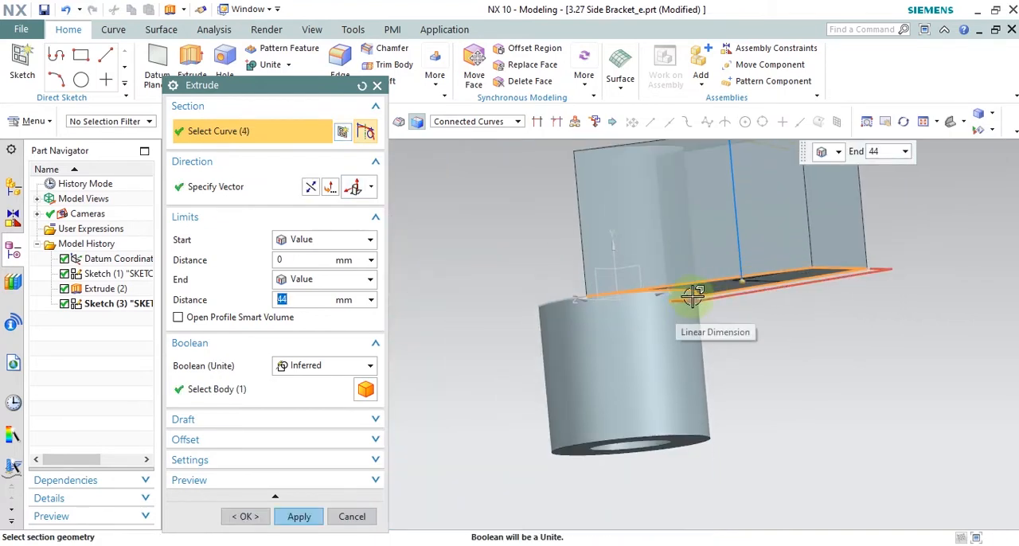
pyautogui.moveTo(714, 312)
pyautogui.mouseDown(button='middle')
pyautogui.moveTo(702, 283)
pyautogui.moveTo(689, 288)
pyautogui.mouseUp(button='middle')
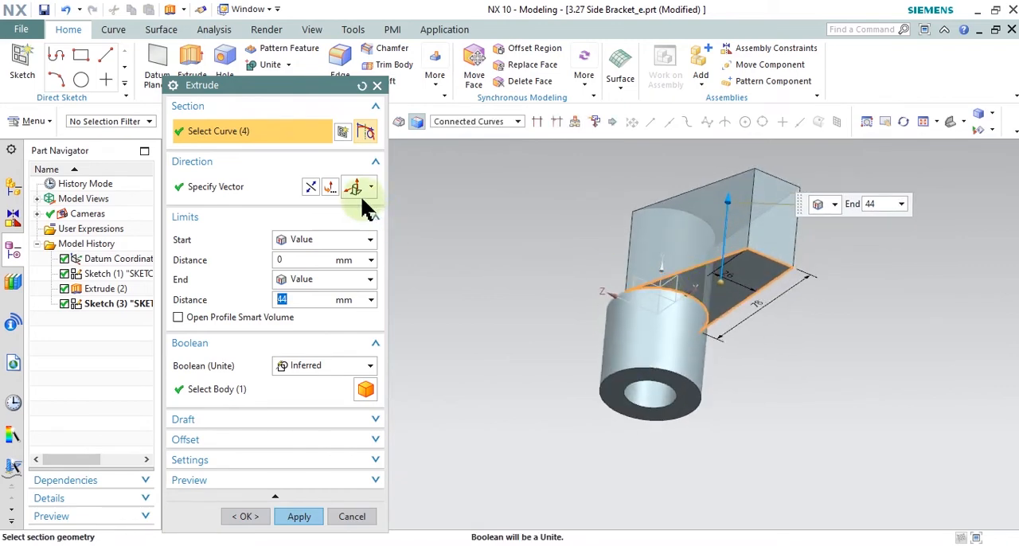
pyautogui.click(309, 187)
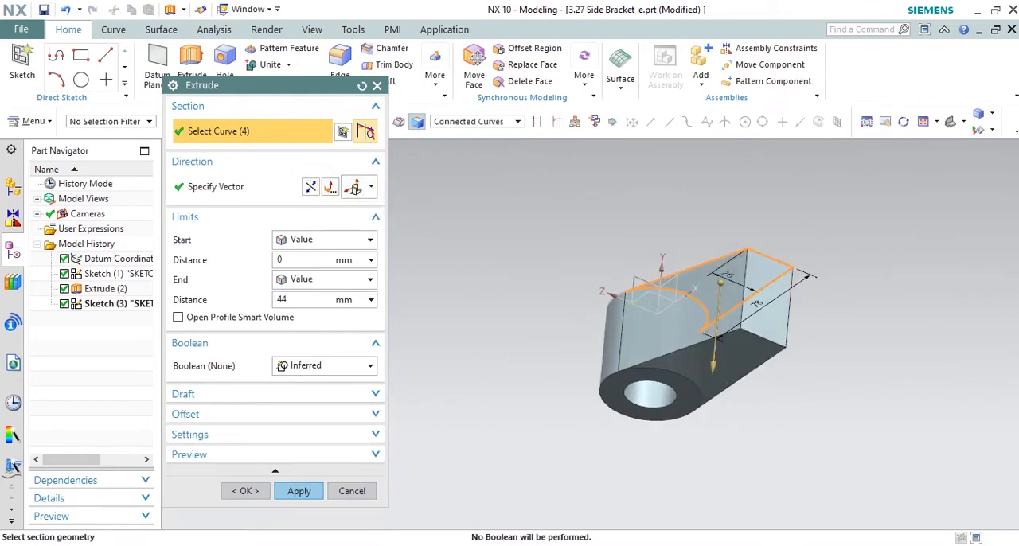
# Step: Check the arm thickness on the 2D drawing, set the extrusion's end distance to 13 mm and create the arm
pyautogui.click(776, 545)
pyautogui.moveTo(508, 355)
pyautogui.mouseDown()
pyautogui.moveTo(493, 393)
pyautogui.moveTo(523, 389)
pyautogui.moveTo(509, 356)
pyautogui.mouseUp()
pyautogui.click(759, 11)
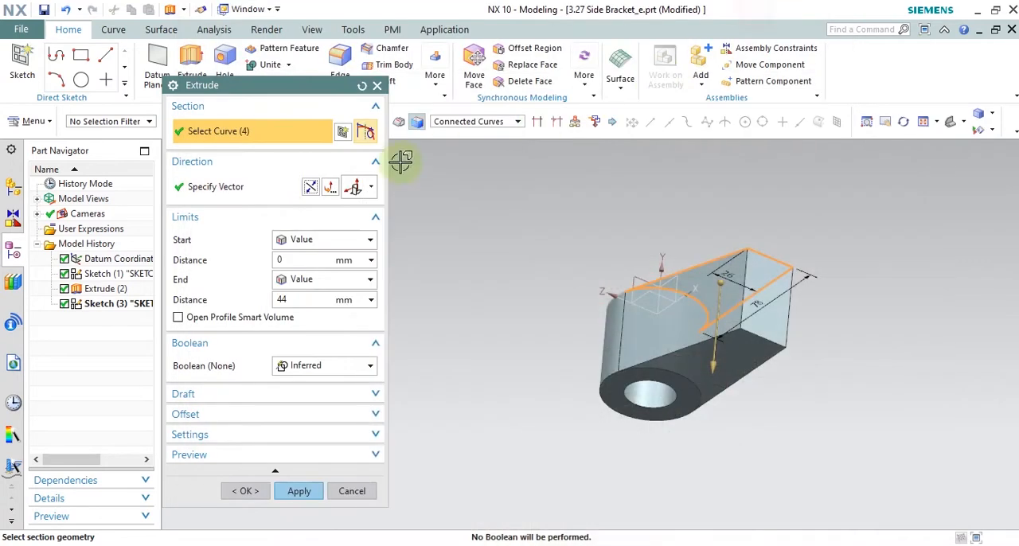
pyautogui.click(309, 299)
pyautogui.write('13')
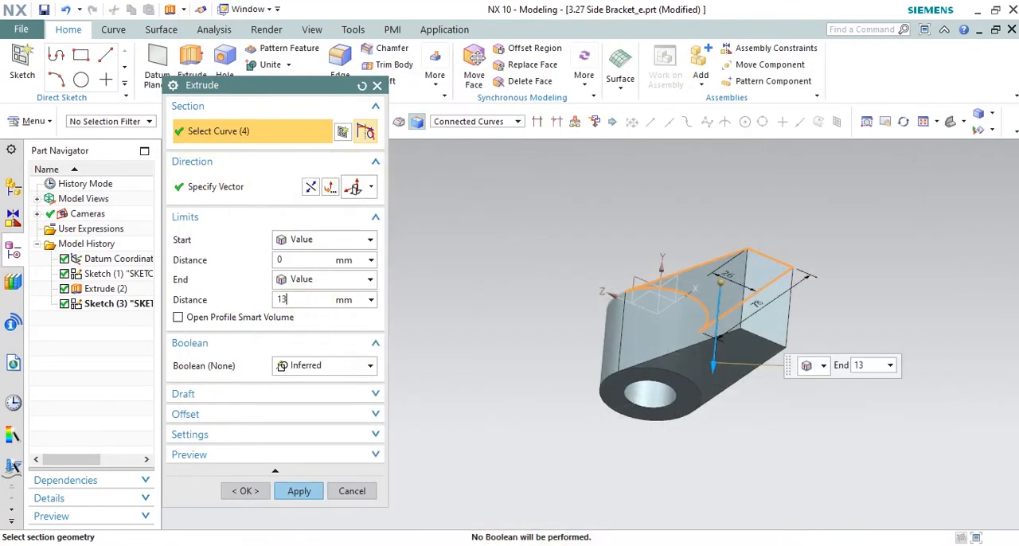
pyautogui.press('Return')
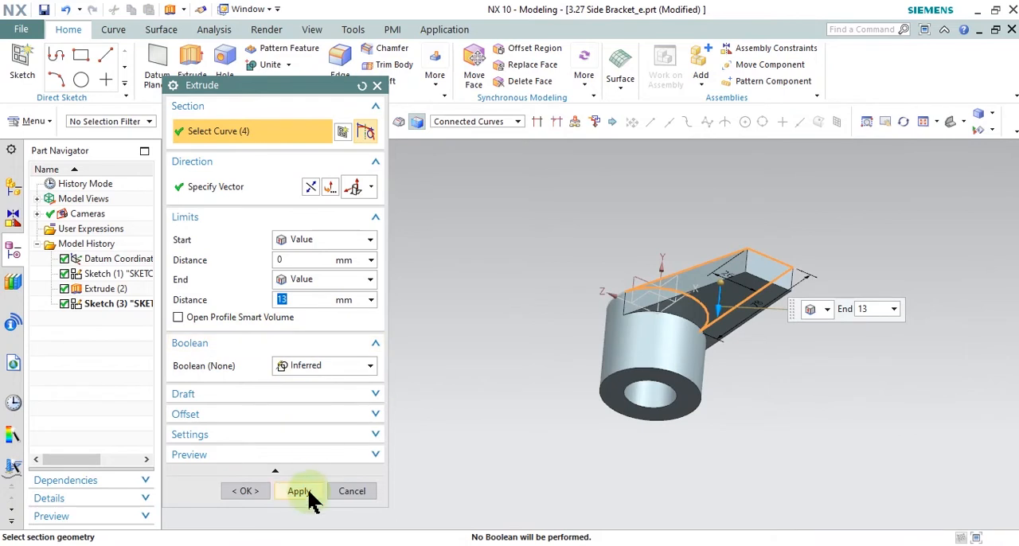
pyautogui.click(307, 491)
pyautogui.click(364, 491)
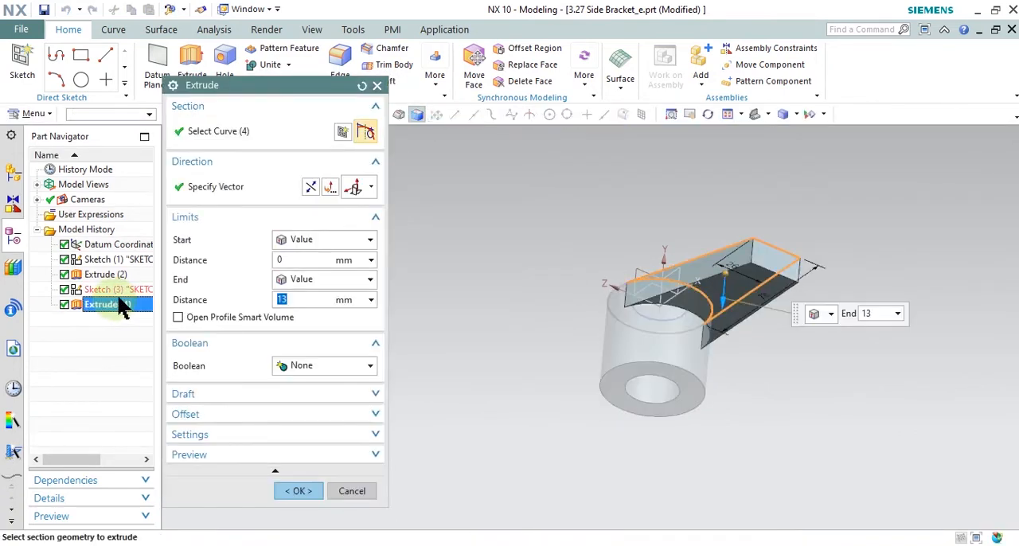
# Step: Edit the arm extrusion so its Boolean unites it with the boss body, and show the model in isometric view
pyautogui.click(347, 367)
pyautogui.click(343, 397)
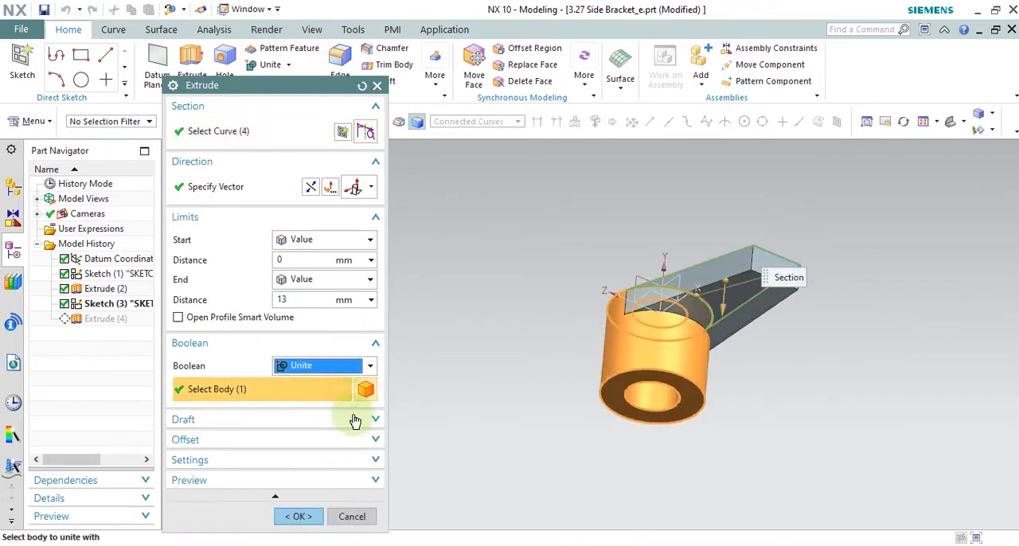
pyautogui.click(299, 517)
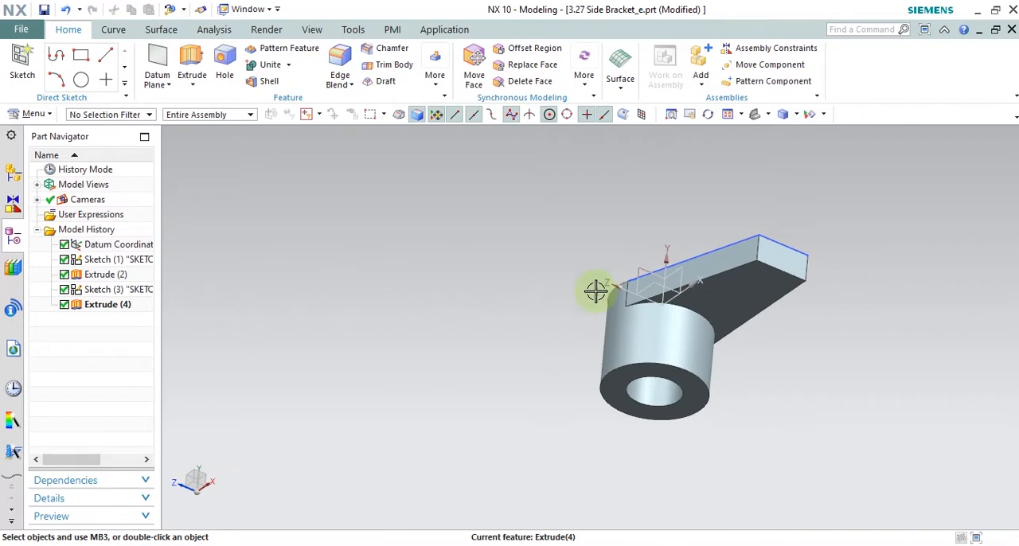
pyautogui.click(785, 117)
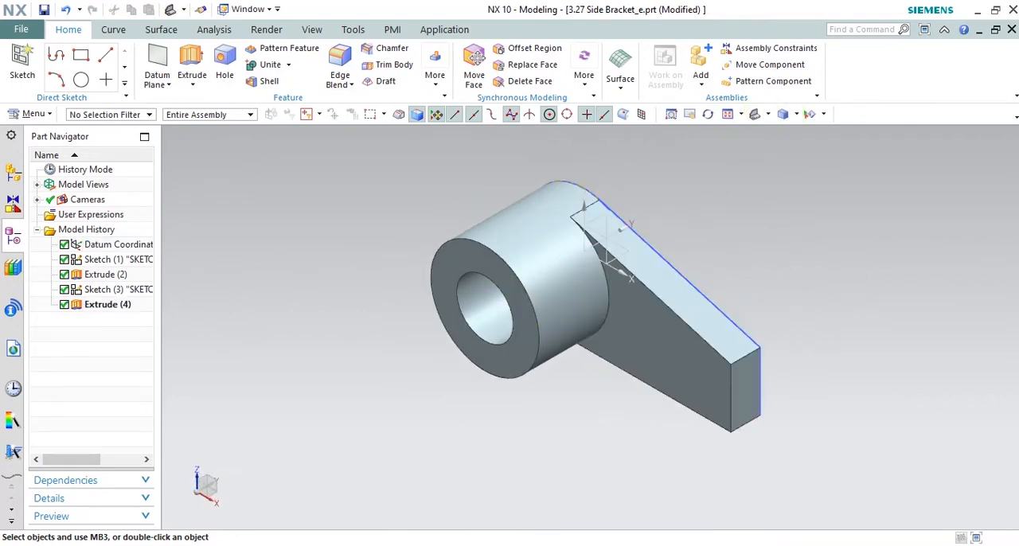
# Step: Switch to the drawing in Snipping Tool and outline the rounded lug below the arm in Section B-B
pyautogui.hotkey('alt', 'Tab')
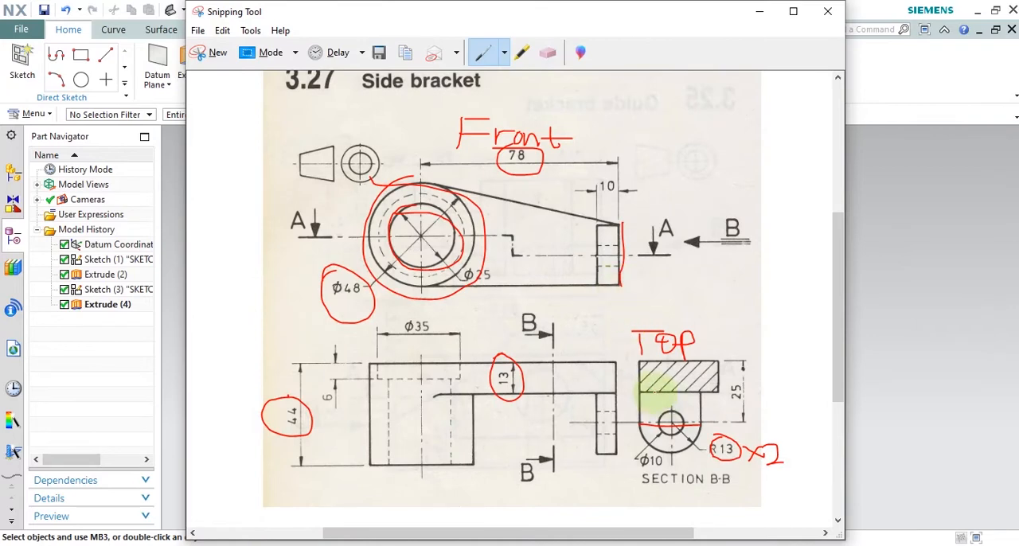
pyautogui.moveTo(646, 392); pyautogui.dragTo(643, 459)
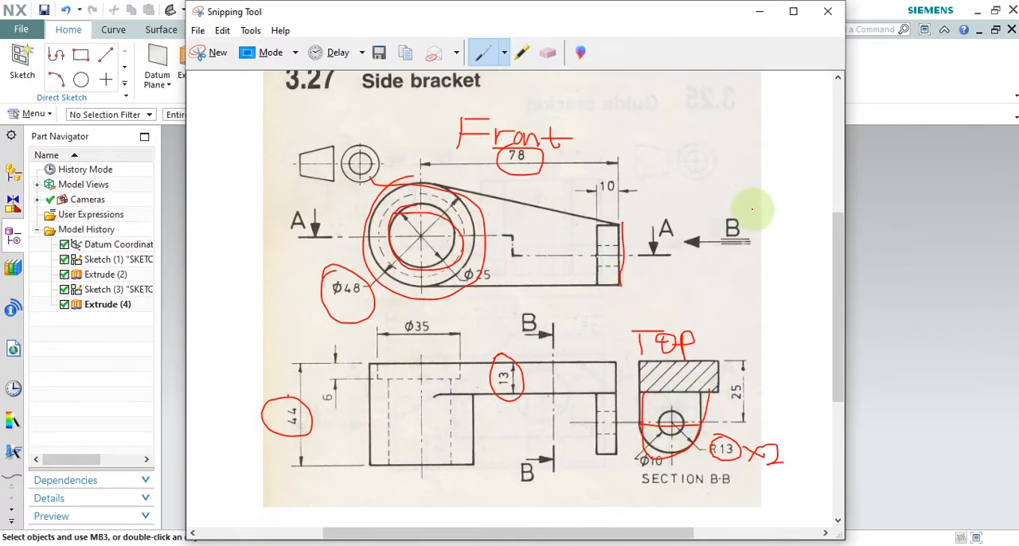
pyautogui.click(760, 11)
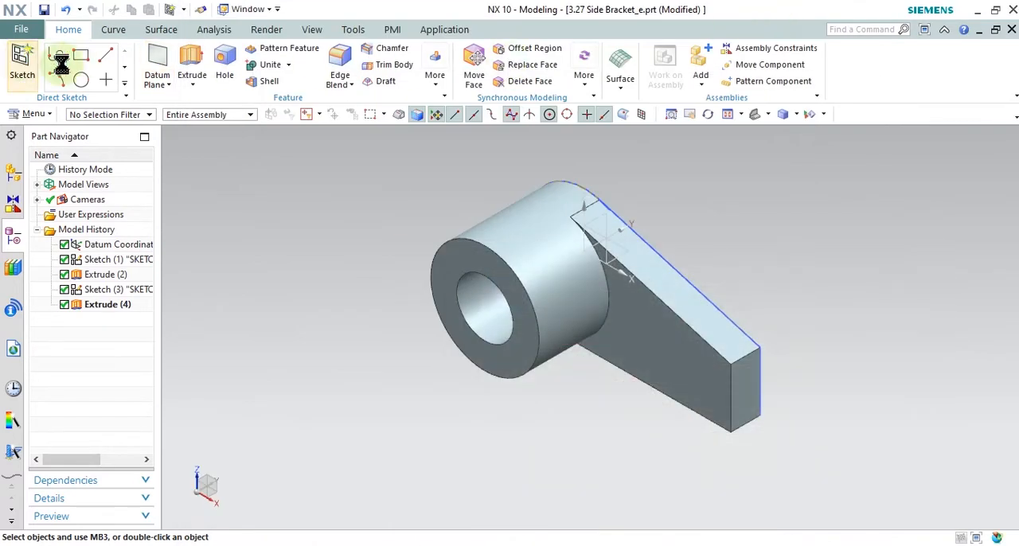
# Step: Create a sketch on the flat end face of the arm
pyautogui.click(22, 67)
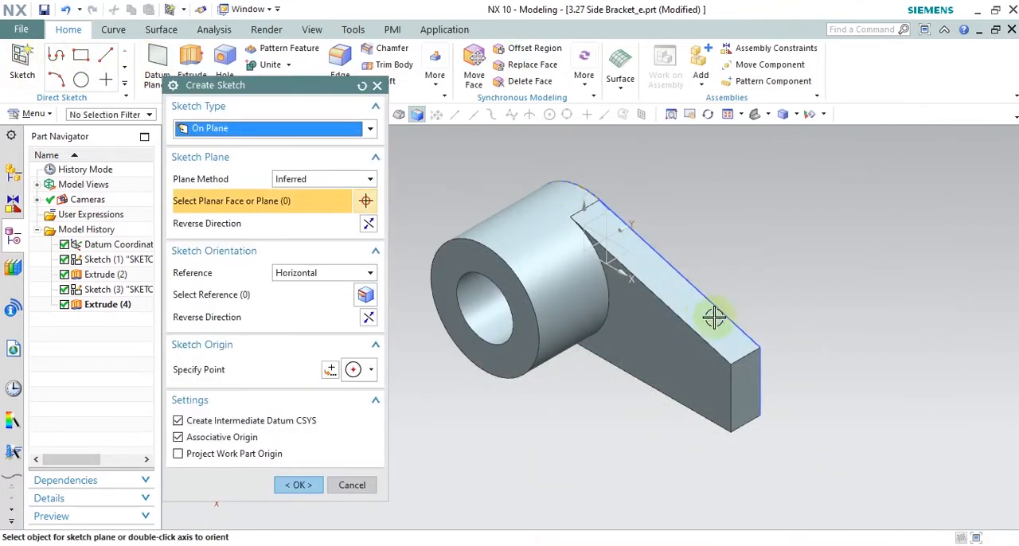
pyautogui.click(745, 381)
pyautogui.click(299, 486)
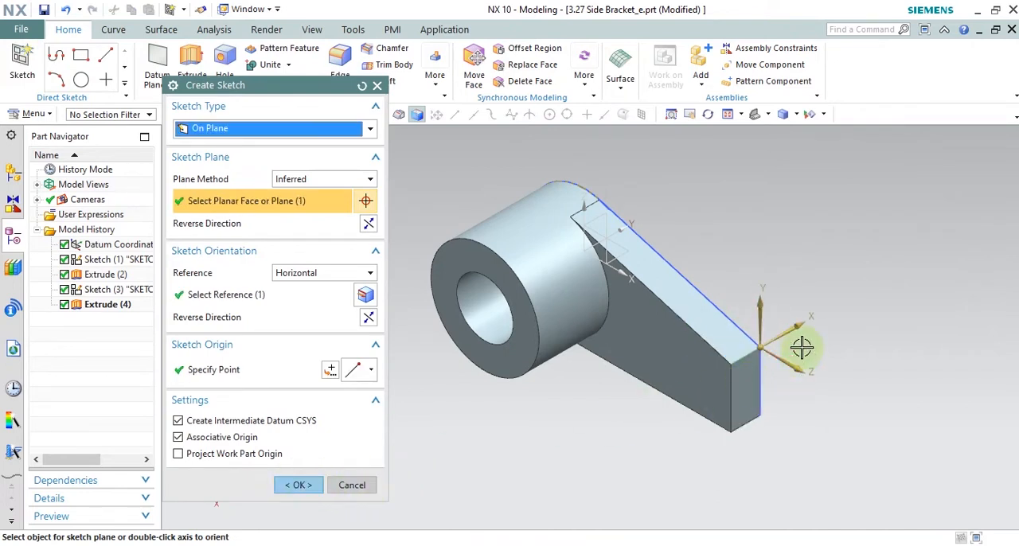
pyautogui.click(295, 485)
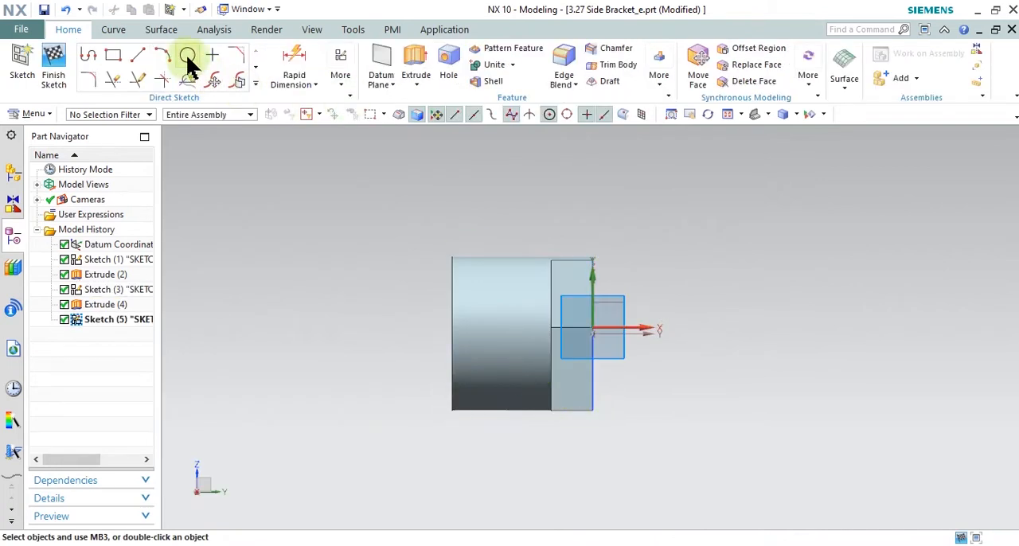
# Step: Draw a circle about 25.5 mm in diameter beside the arm's end face, over the boss
pyautogui.click(188, 56)
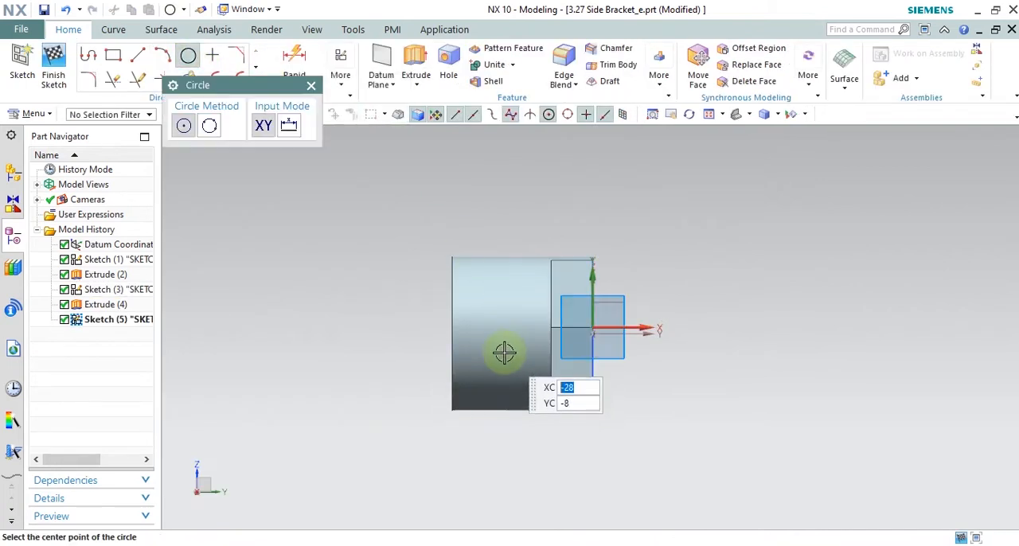
pyautogui.click(504, 353)
pyautogui.click(502, 312)
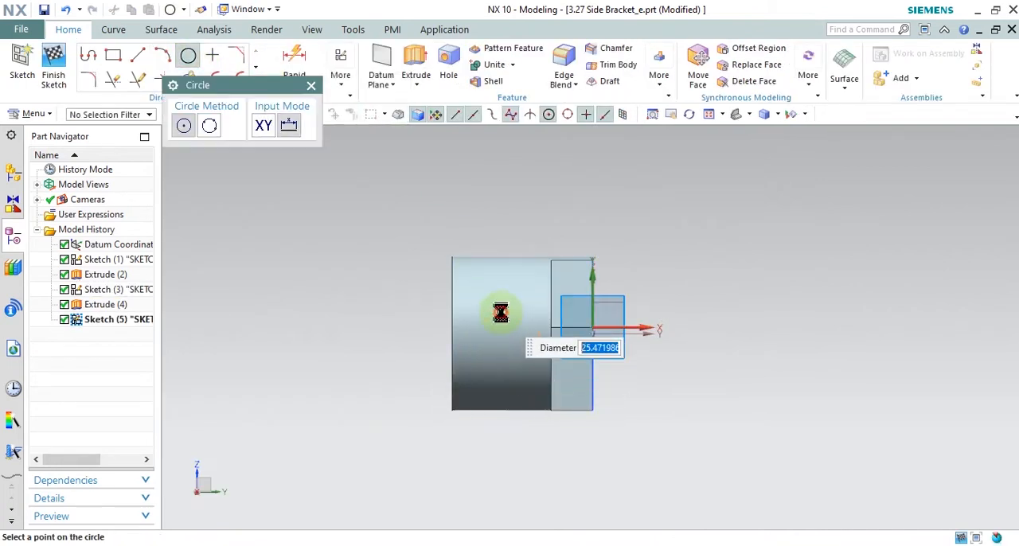
pyautogui.click(311, 85)
# Step: Check the lug radius on the drawing and dimension the circle's diameter as 13+13 mm
pyautogui.click(761, 540)
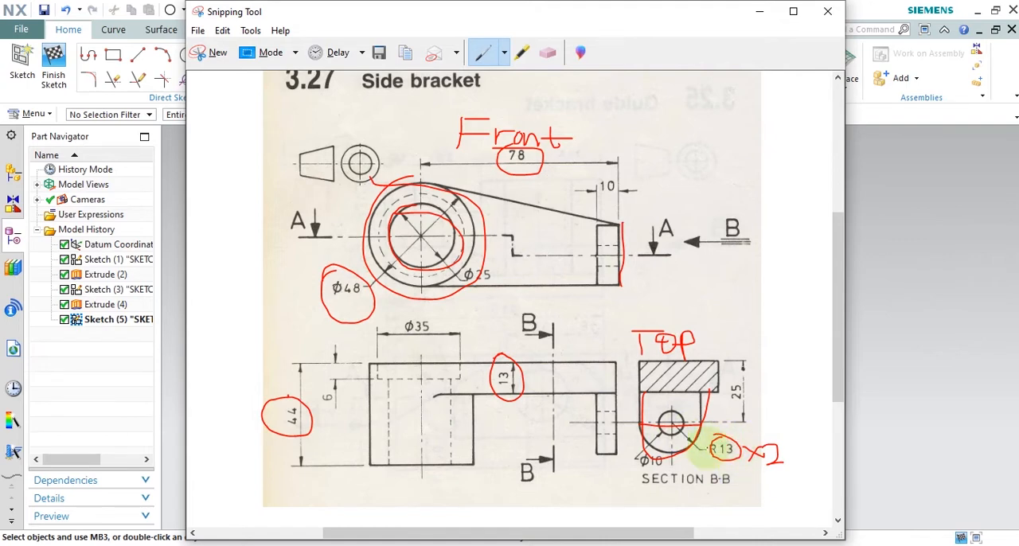
pyautogui.click(761, 11)
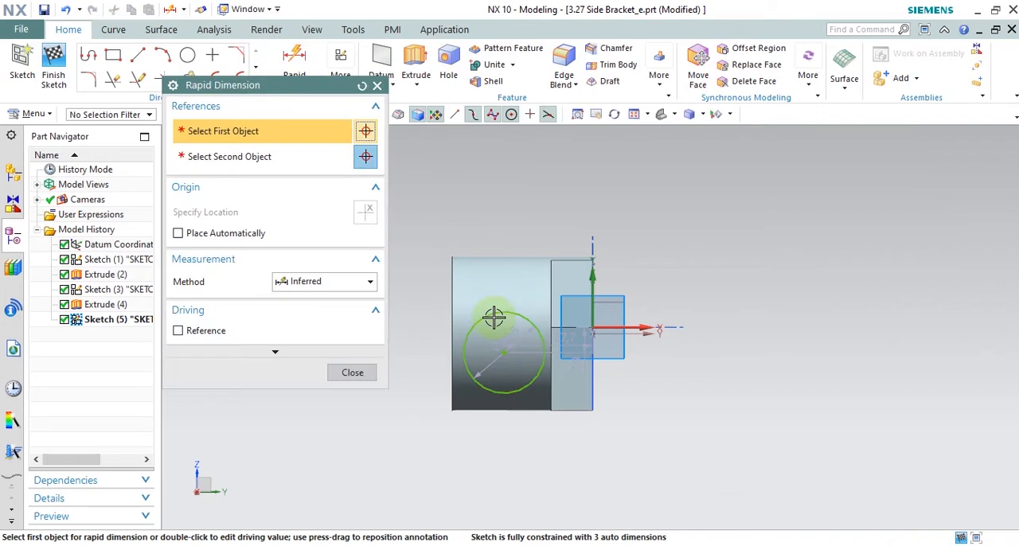
pyautogui.click(485, 316)
pyautogui.click(533, 170)
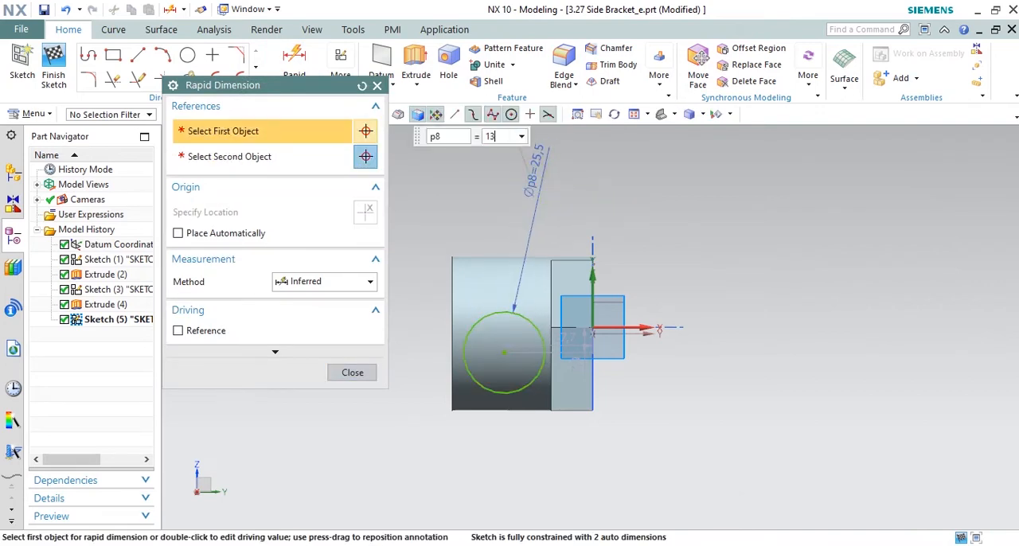
pyautogui.press('Return')
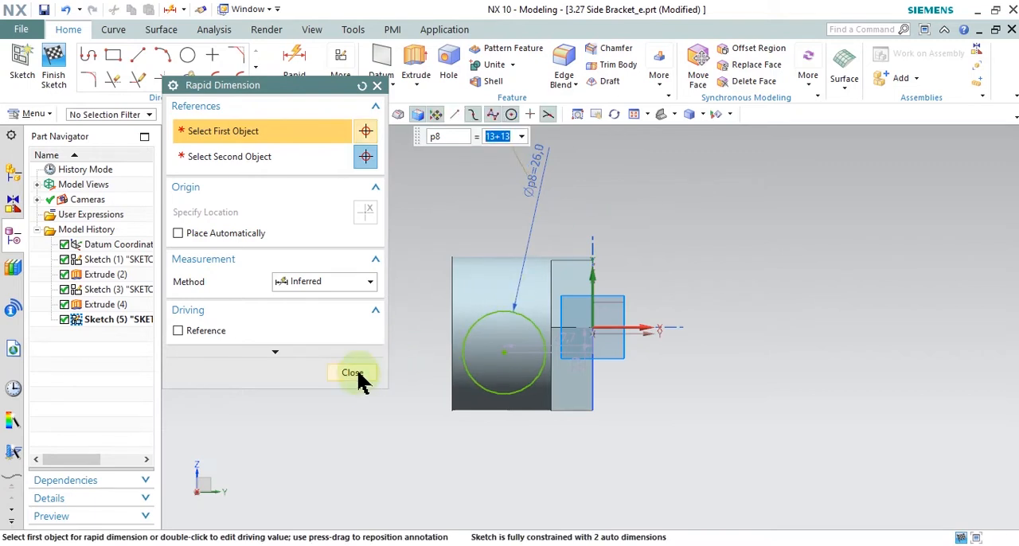
pyautogui.click(352, 374)
# Step: Move the circle clear of the body, and mark the 25 mm lug centre distance on the drawing's Section B-B
pyautogui.moveTo(498, 355); pyautogui.dragTo(371, 363)
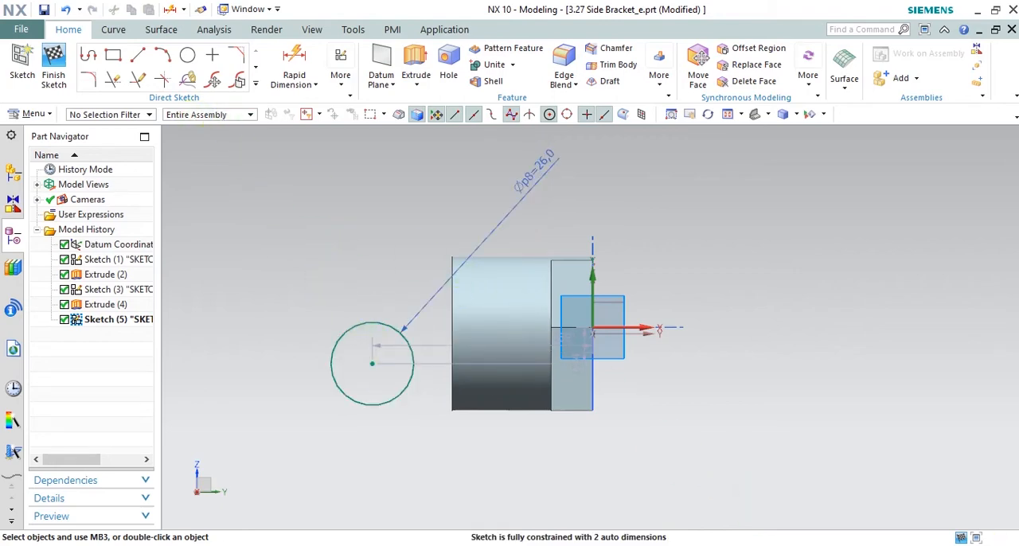
pyautogui.click(784, 545)
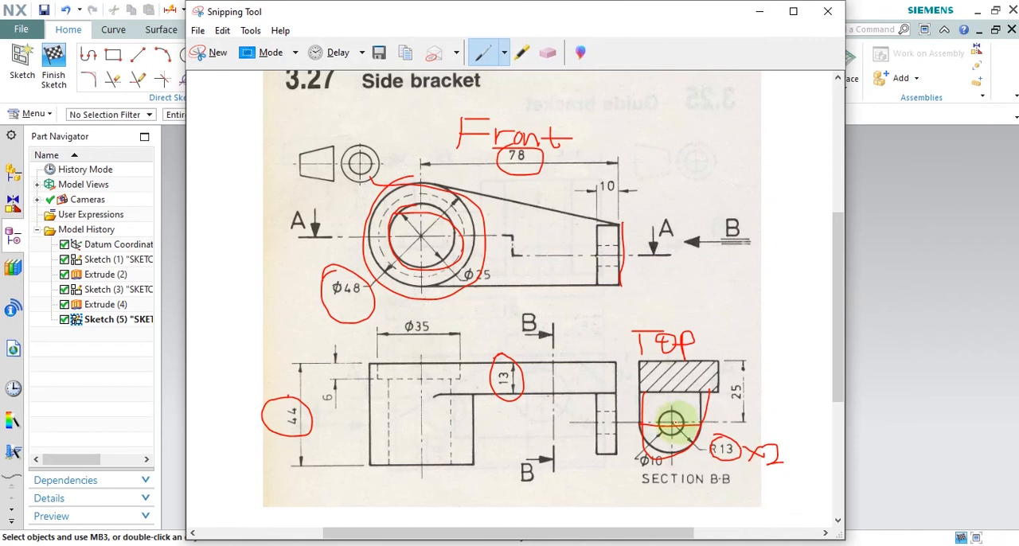
pyautogui.moveTo(717, 389)
pyautogui.mouseDown()
pyautogui.moveTo(717, 360)
pyautogui.moveTo(753, 360)
pyautogui.mouseUp()
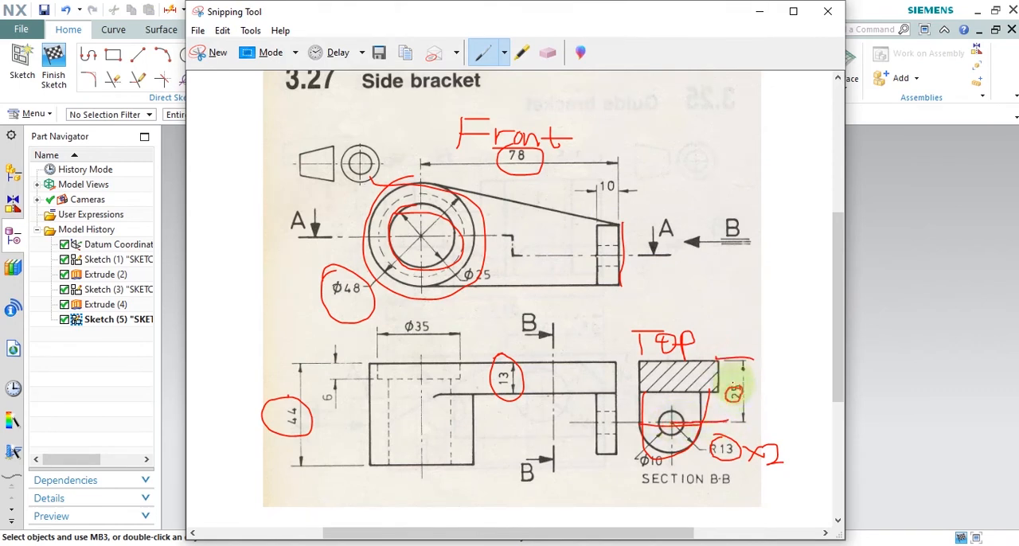
pyautogui.click(764, 12)
# Step: Dimension the circle's centre 25 mm from the arm's outer vertical edge
pyautogui.click(294, 59)
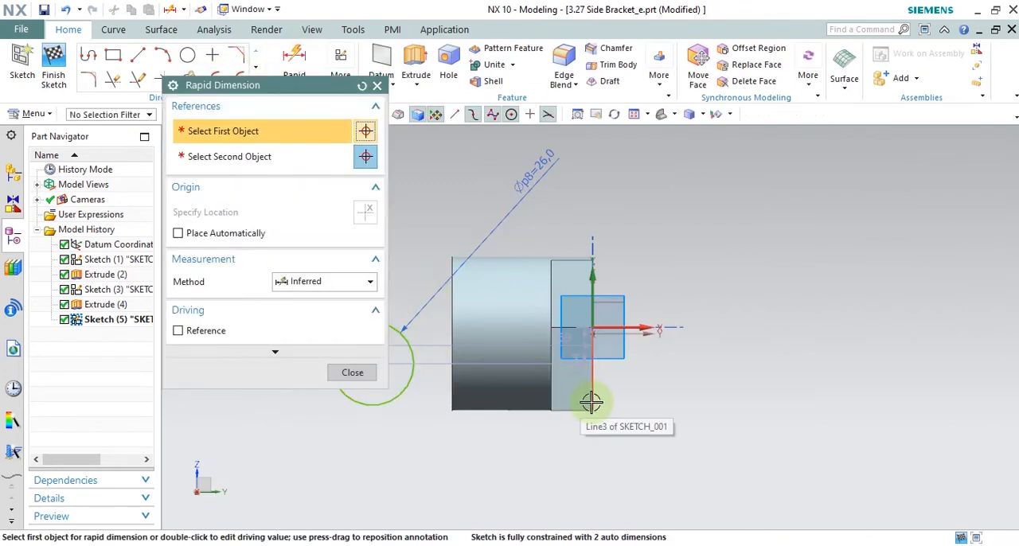
pyautogui.click(591, 403)
pyautogui.scroll(-2, 650, 406)
pyautogui.click(429, 371)
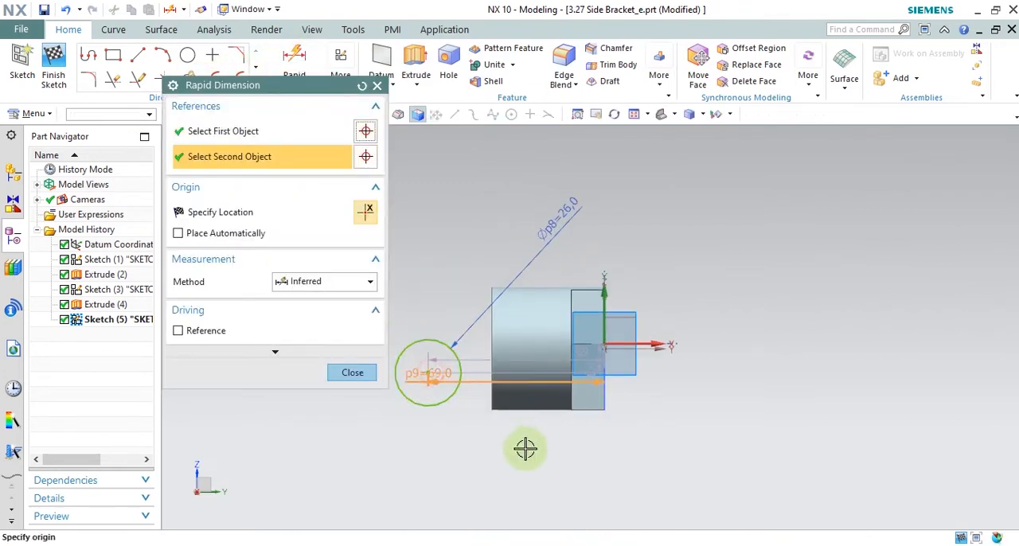
pyautogui.click(557, 455)
pyautogui.write('25')
pyautogui.press('Return')
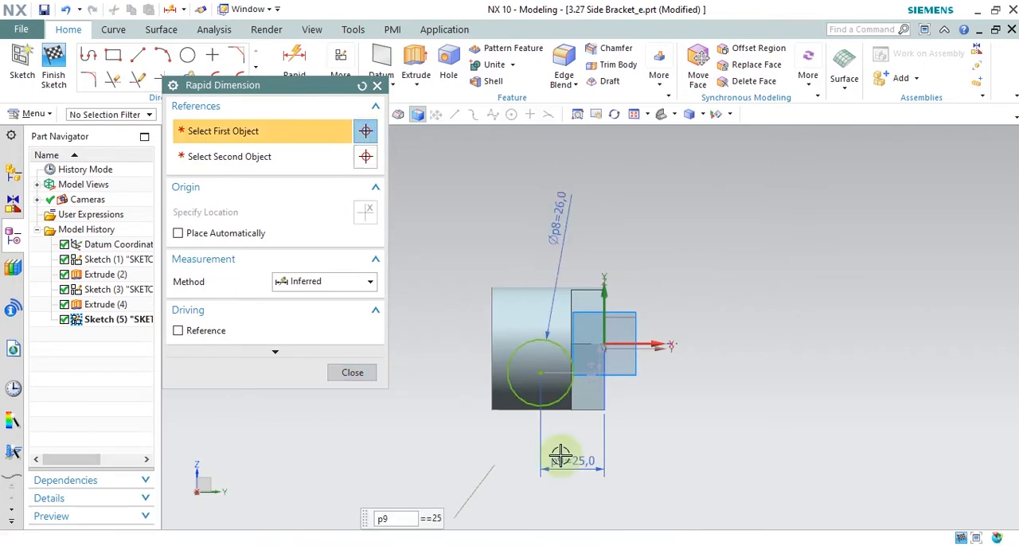
# Step: Draw a closed 58 by 26 mm rectangular profile around the circle, from the sketch origin to the arm face's lower outer corner
pyautogui.click(353, 373)
pyautogui.scroll(3, 545, 374)
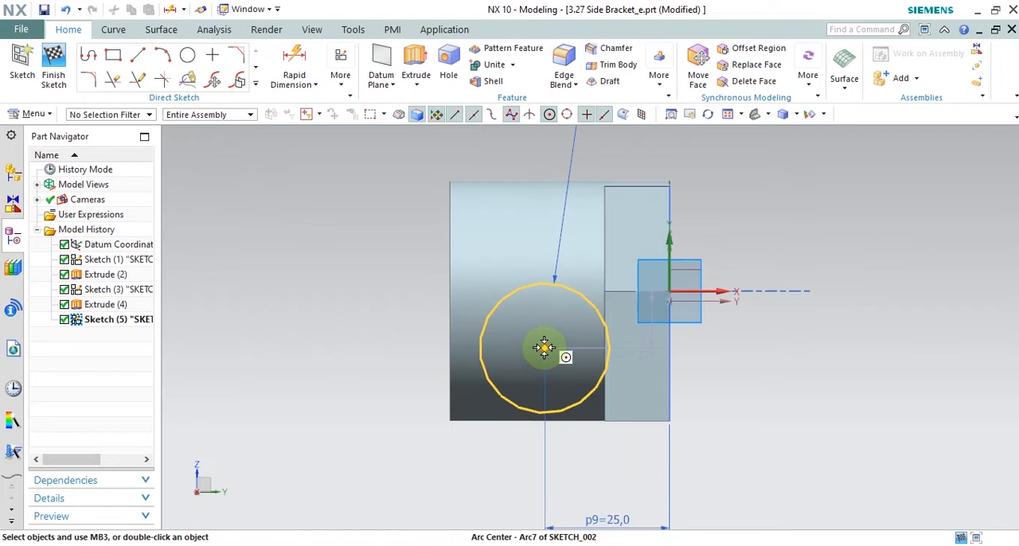
pyautogui.click(140, 59)
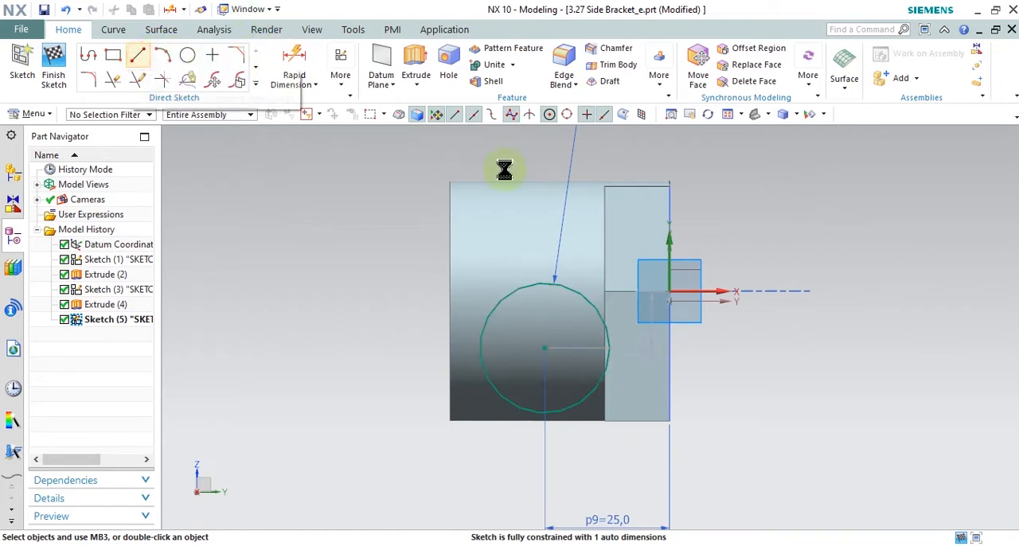
pyautogui.click(93, 56)
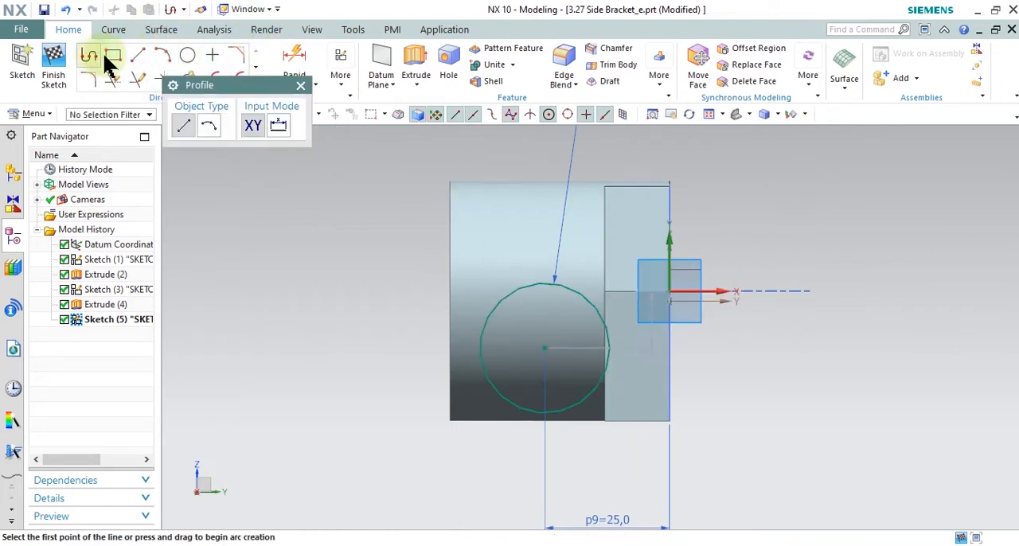
pyautogui.click(672, 293)
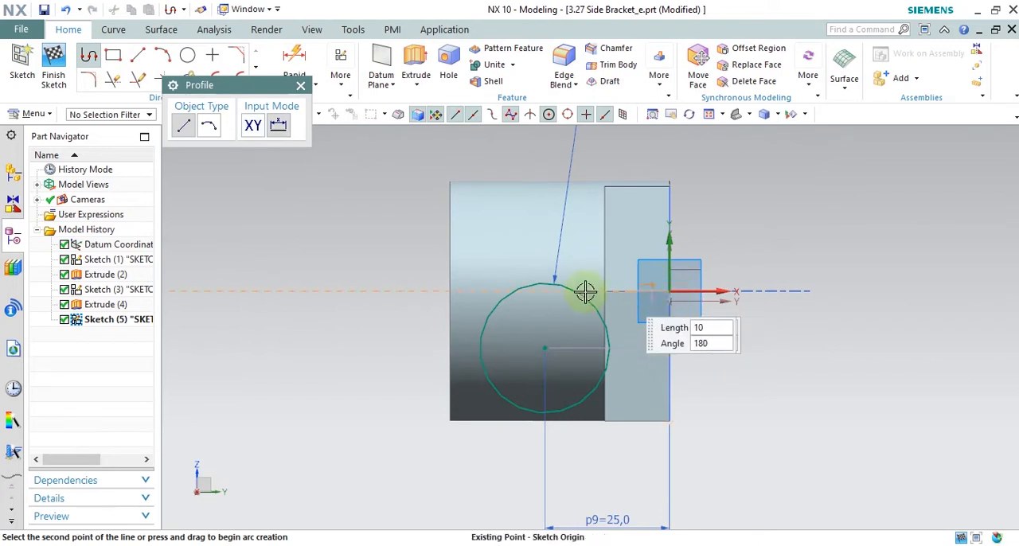
pyautogui.click(380, 290)
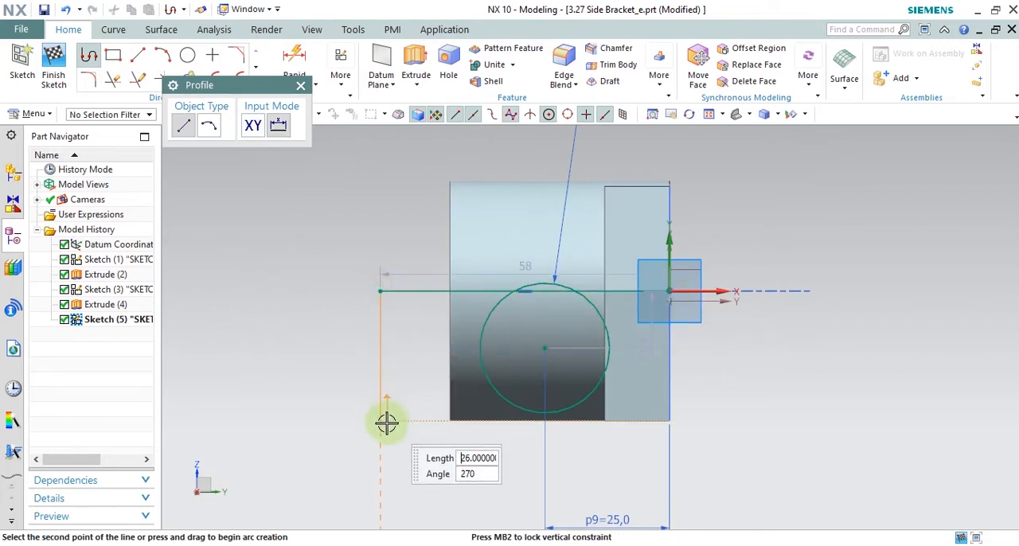
pyautogui.click(468, 423)
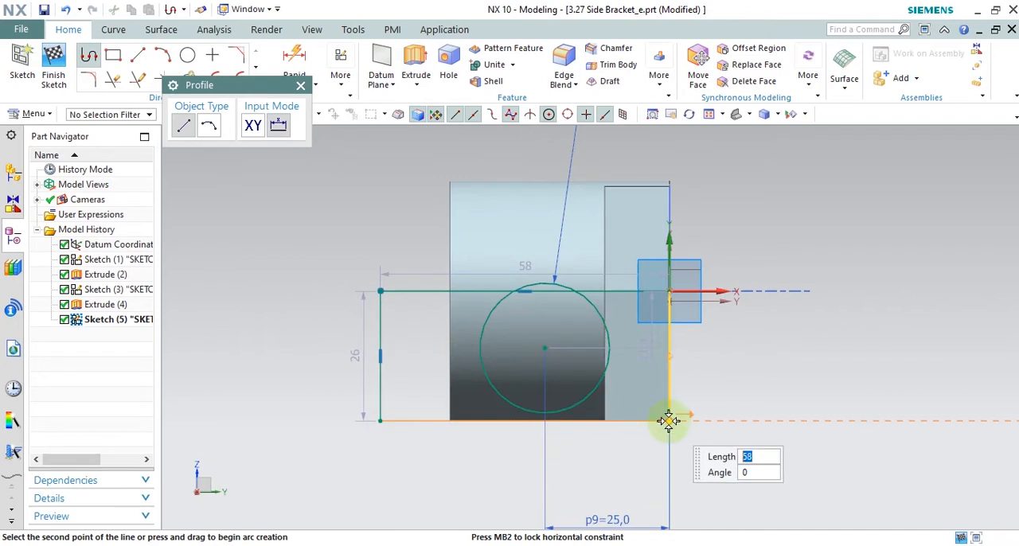
pyautogui.click(669, 419)
pyautogui.click(668, 291)
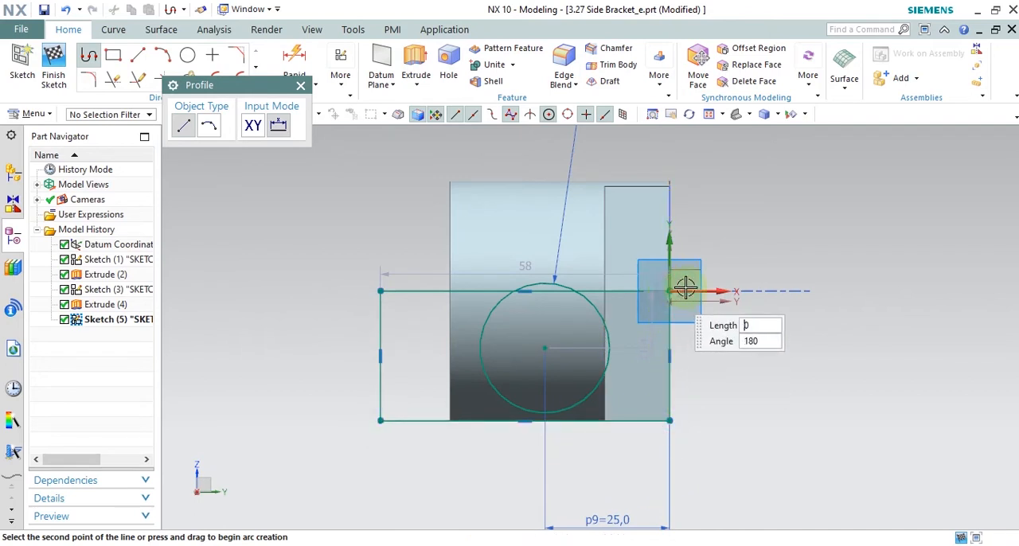
pyautogui.rightClick(764, 192)
pyautogui.click(810, 217)
pyautogui.scroll(1, 616, 365)
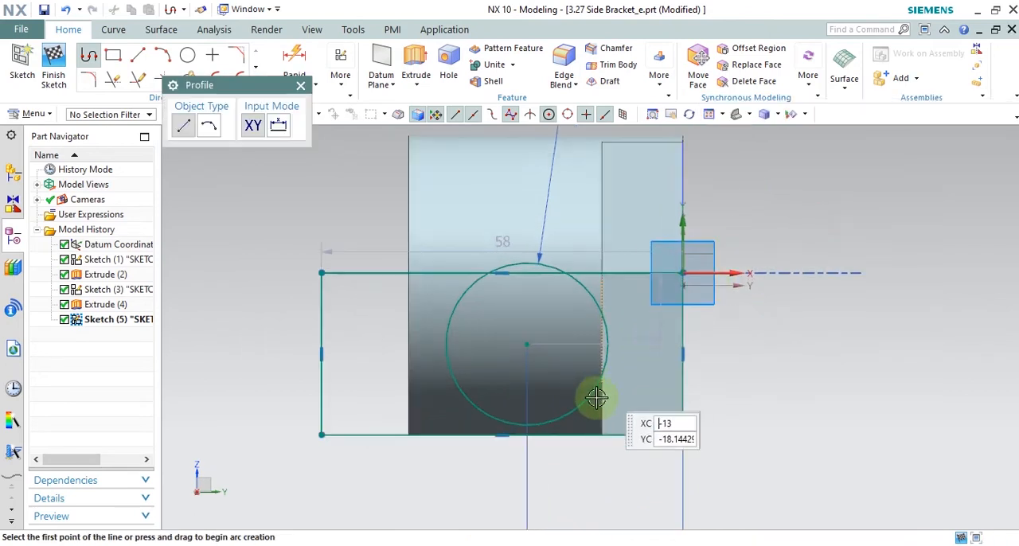
pyautogui.click(300, 85)
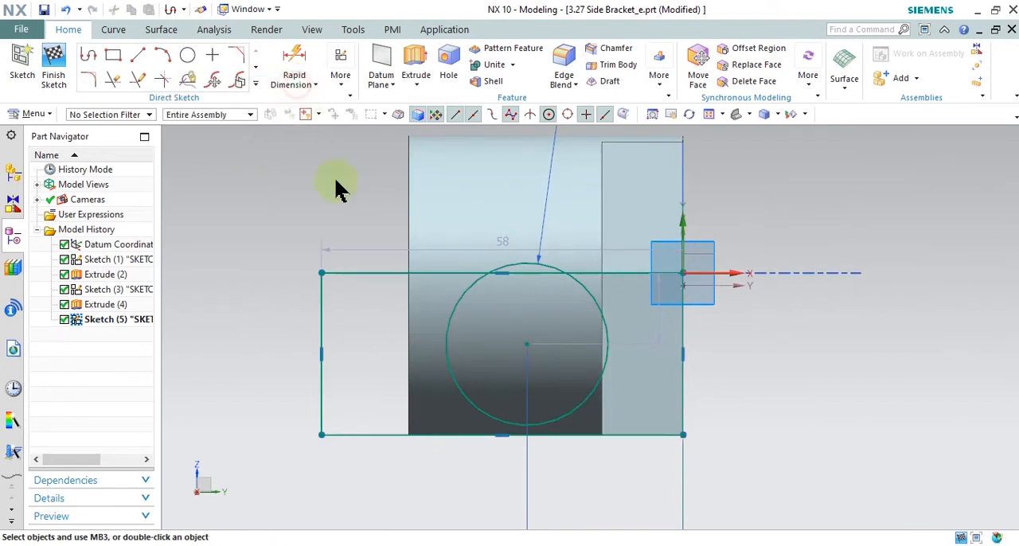
# Step: Make the circle tangent to the rectangle's lower horizontal line
pyautogui.scroll(3, 518, 436)
pyautogui.click(509, 411)
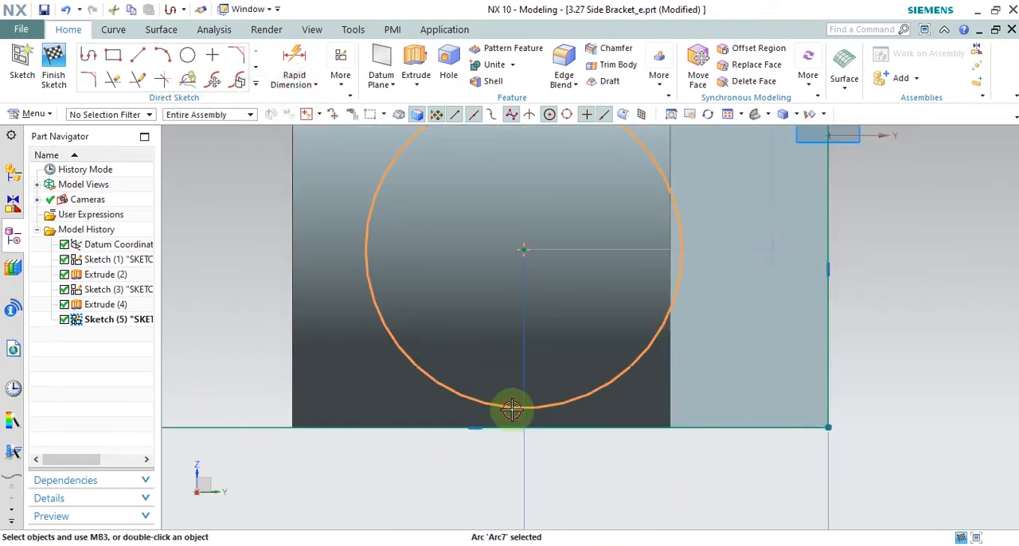
pyautogui.click(514, 426)
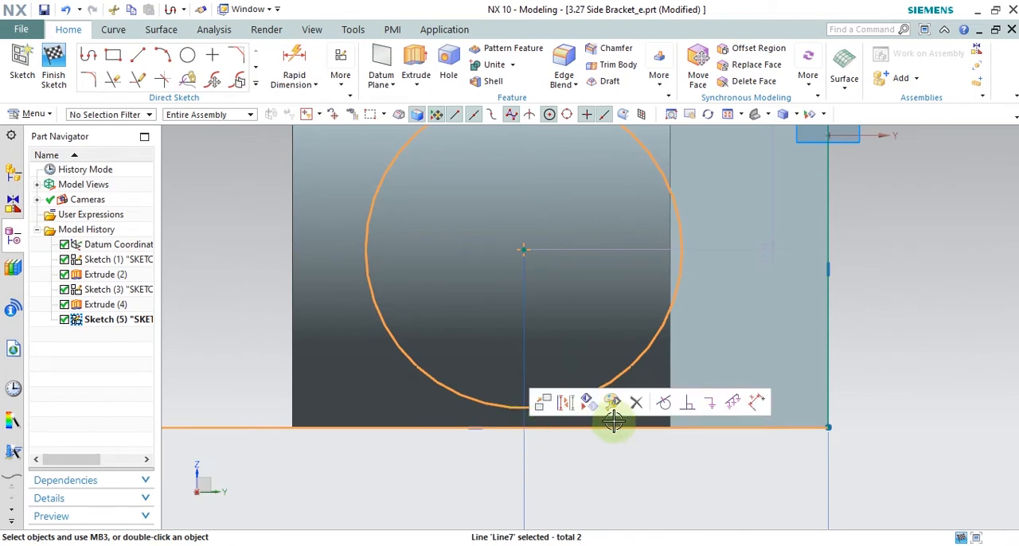
pyautogui.click(666, 412)
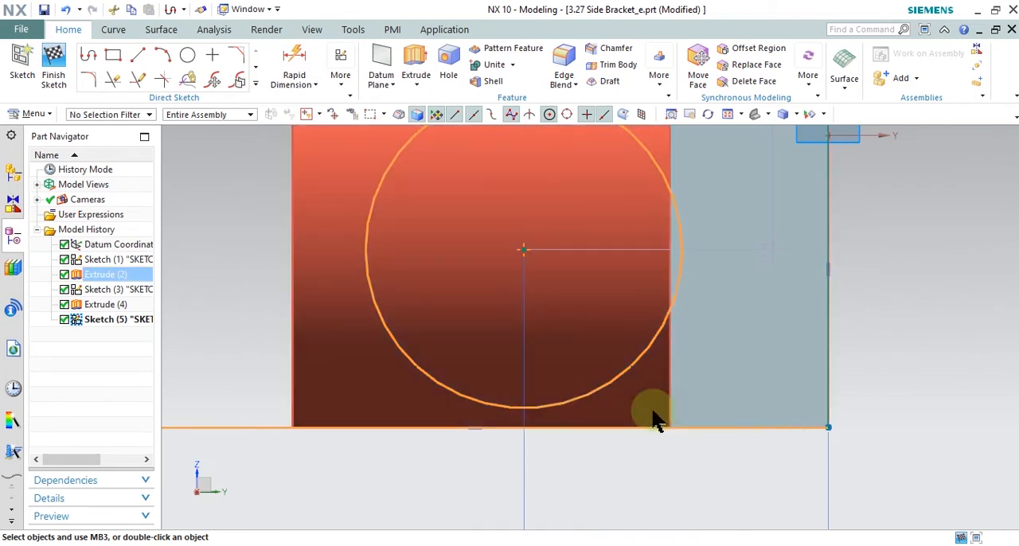
pyautogui.scroll(-3, 595, 409)
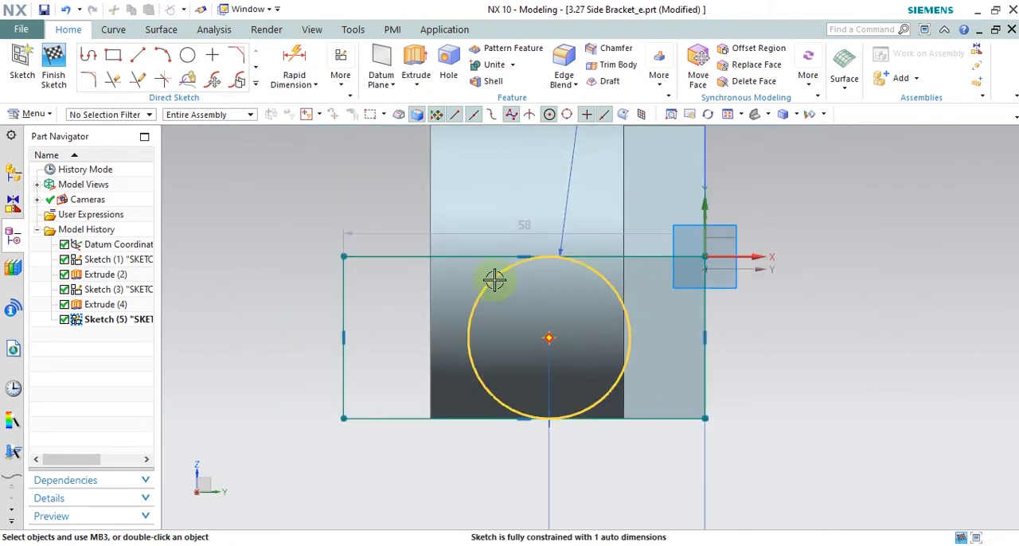
# Step: Trim both horizontal lines back to their tangent points on the circle and delete the leftover outer vertical line
pyautogui.click(115, 80)
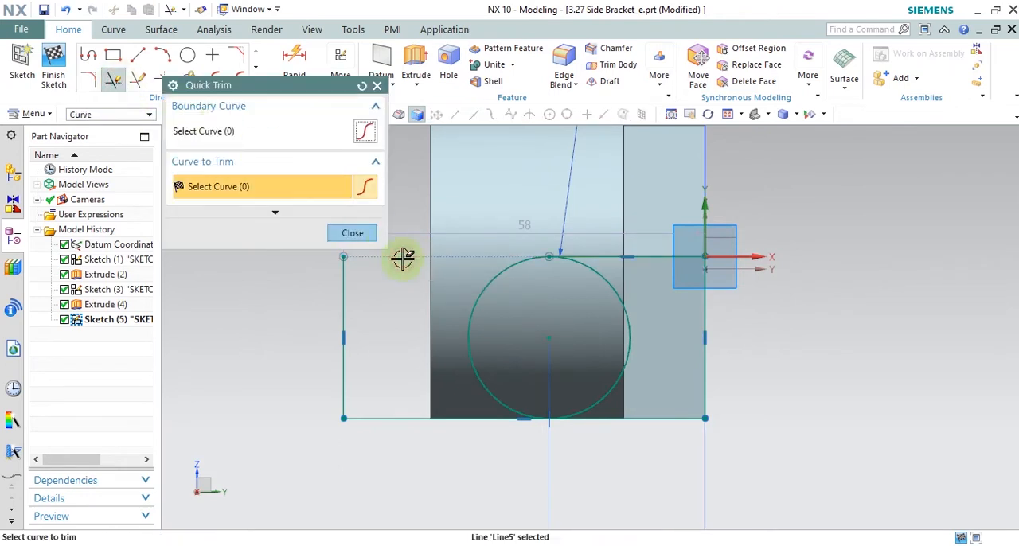
pyautogui.click(404, 416)
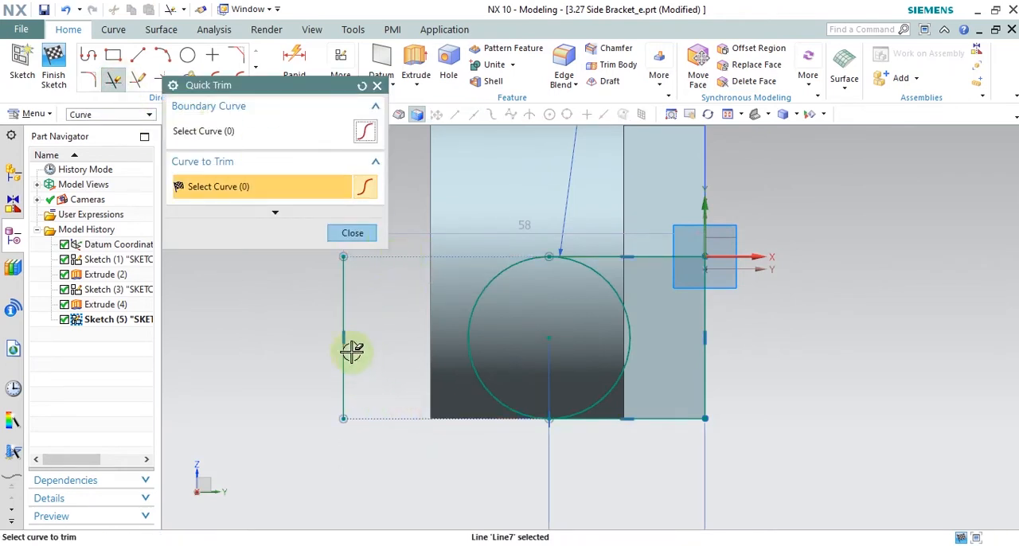
pyautogui.click(352, 232)
pyautogui.click(344, 269)
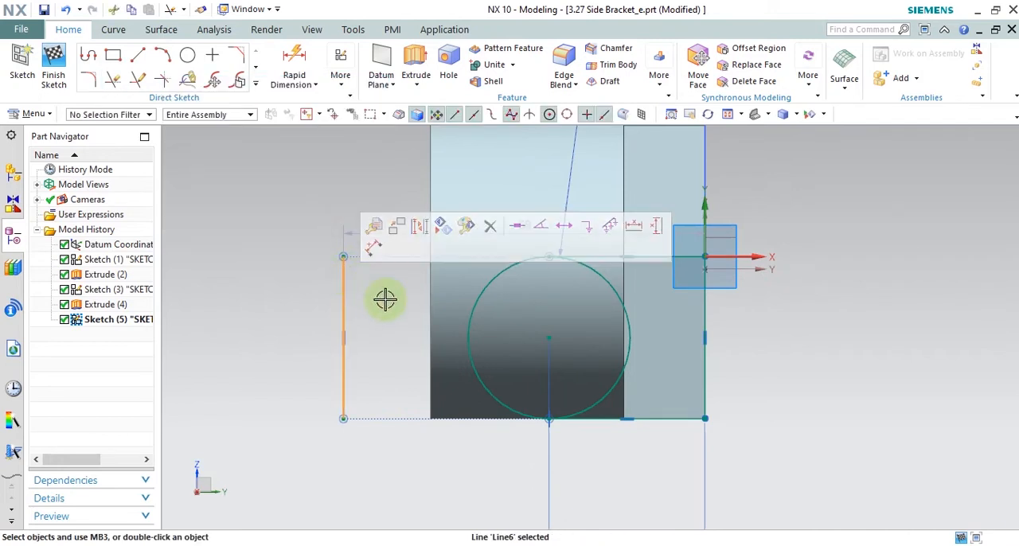
pyautogui.press('Delete')
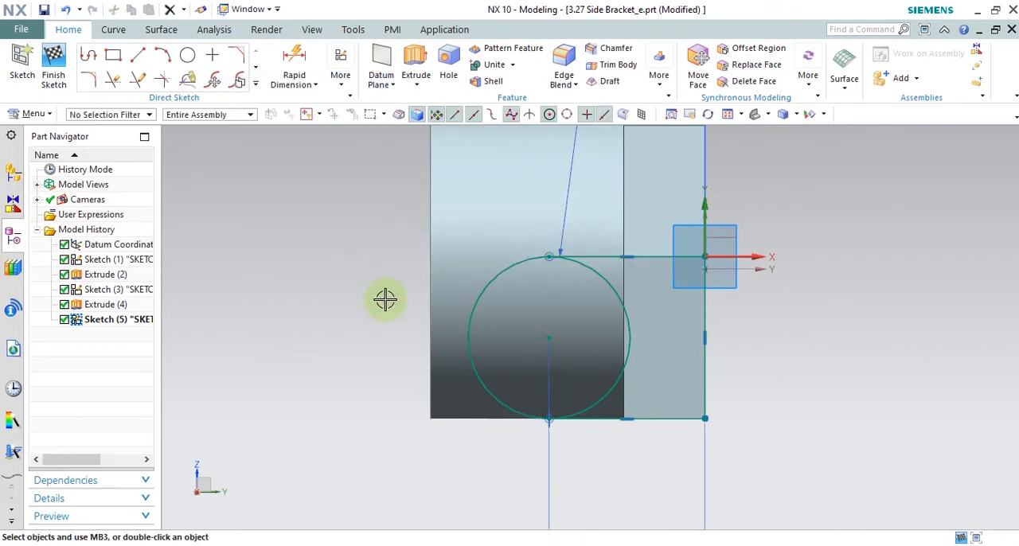
# Step: Trim away the inner half of the circle to leave a single closed round-ended lug outline
pyautogui.click(138, 55)
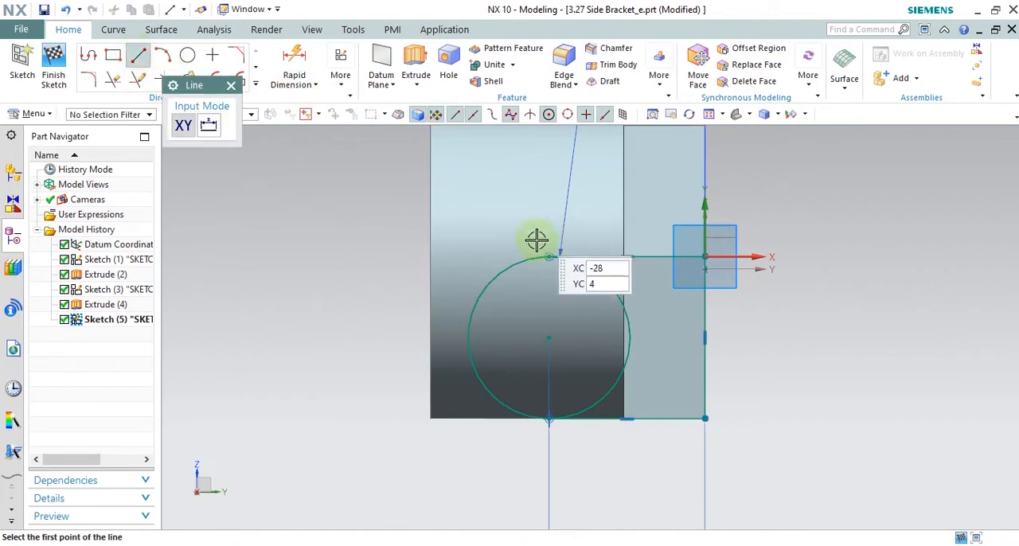
pyautogui.click(231, 85)
pyautogui.click(118, 80)
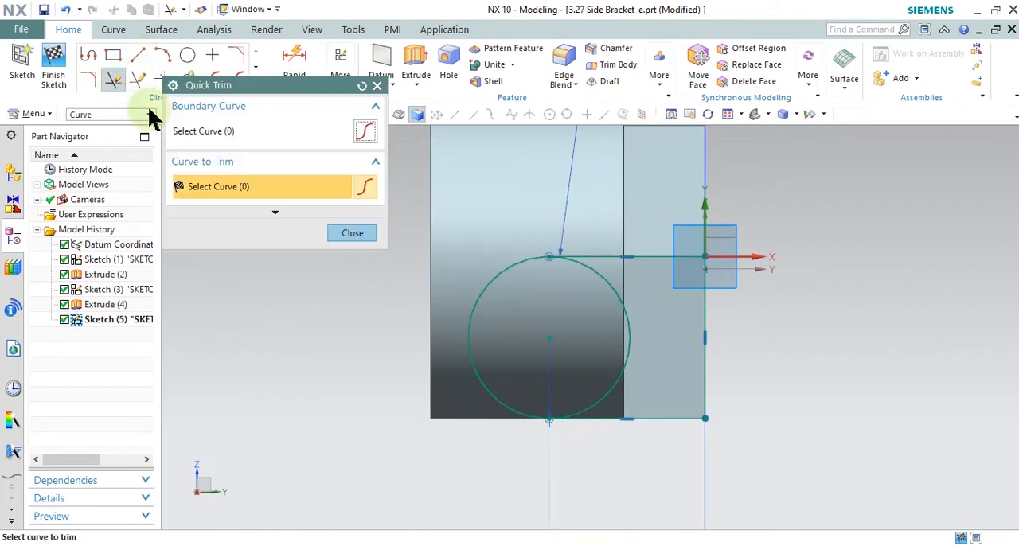
pyautogui.click(610, 281)
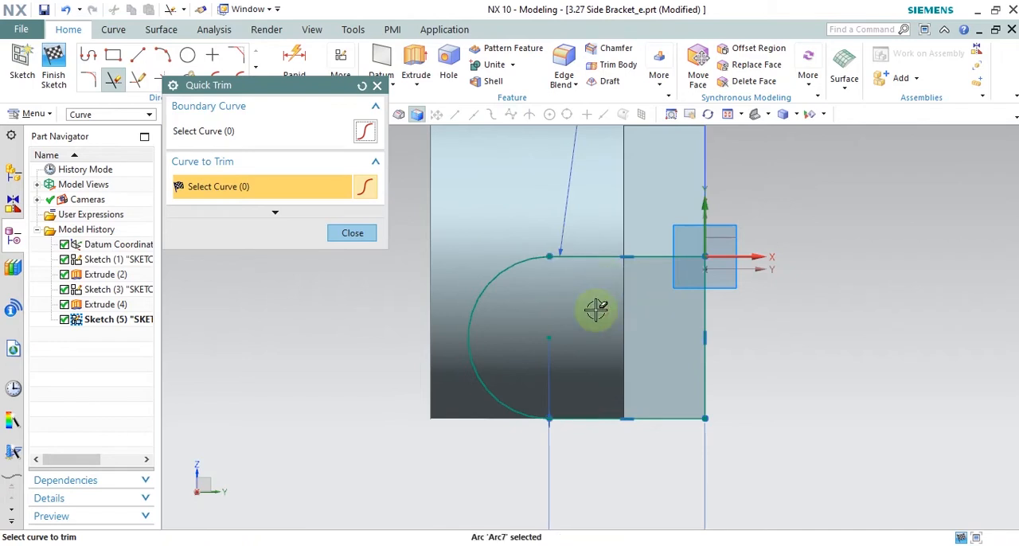
pyautogui.click(352, 234)
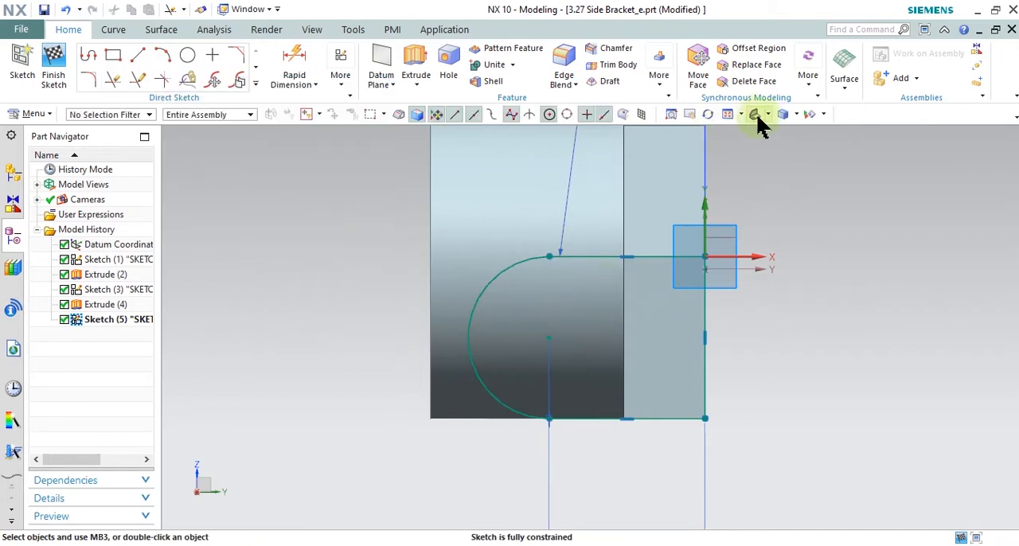
# Step: Finish the sketch and begin extruding the lug profile, with the direction reversed to run back towards the boss
pyautogui.click(756, 115)
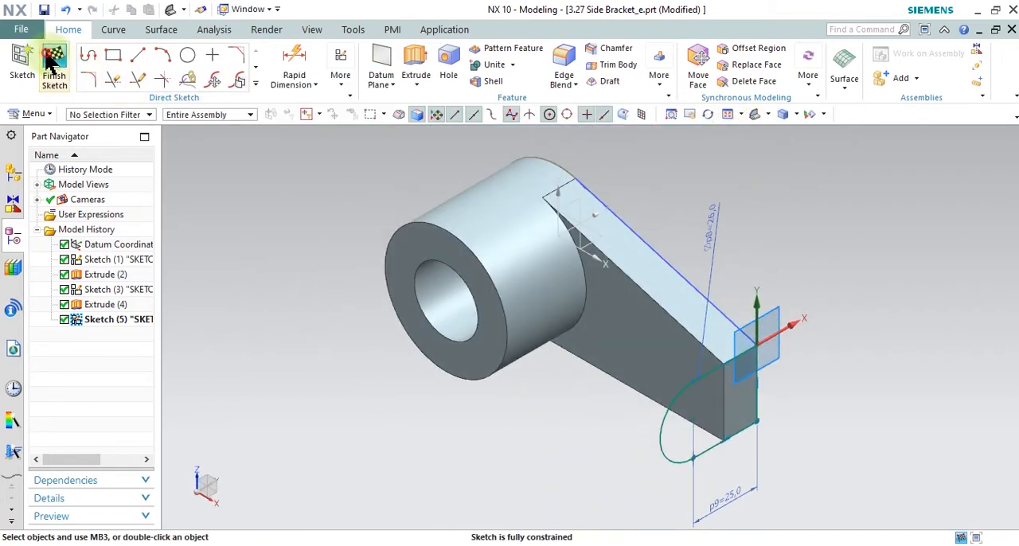
pyautogui.click(53, 65)
pyautogui.scroll(5, 789, 432)
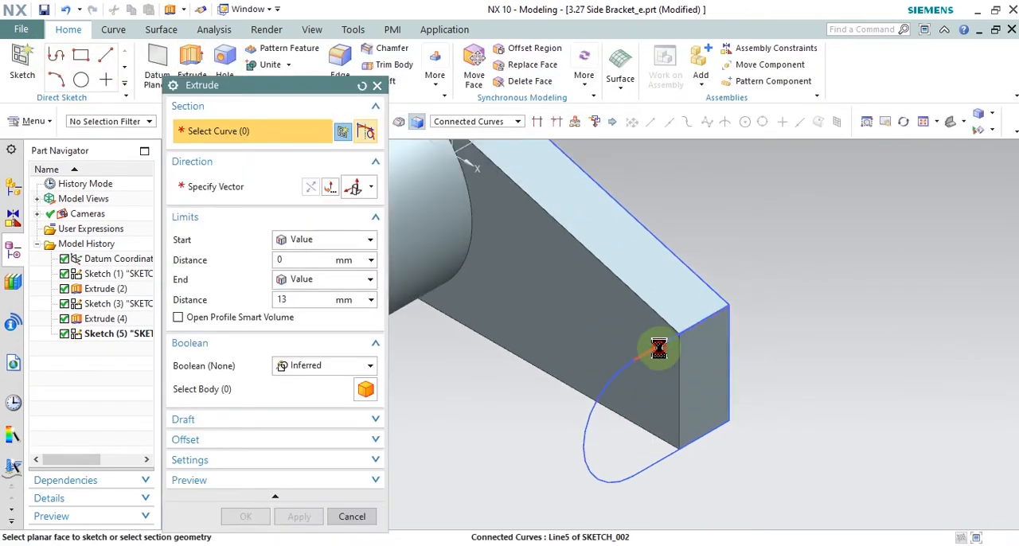
pyautogui.click(659, 347)
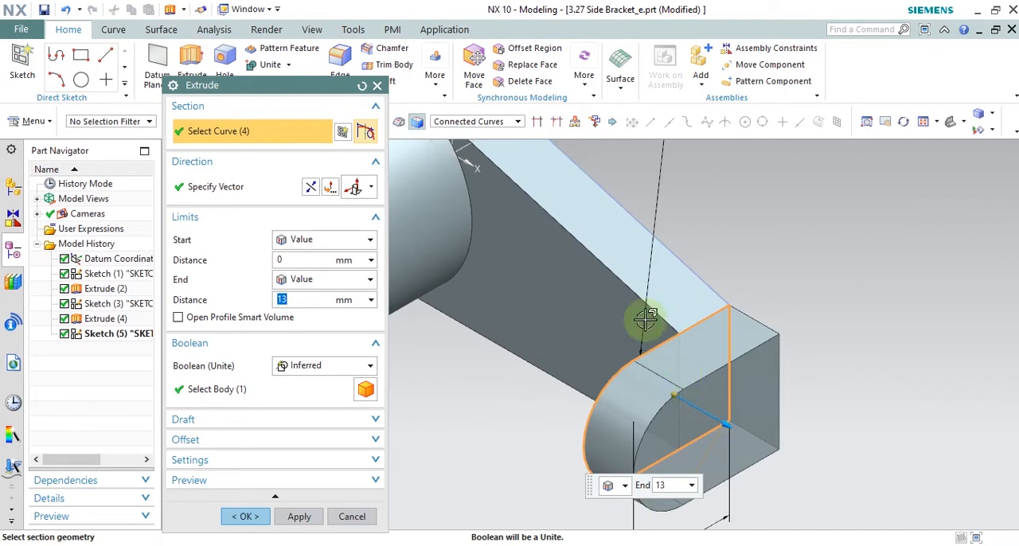
pyautogui.click(311, 187)
# Step: Mark the 10 mm lug thickness on the drawing's front view in Snipping Tool and set the extrusion's end distance to 10 mm
pyautogui.hotkey('alt', 'Tab')
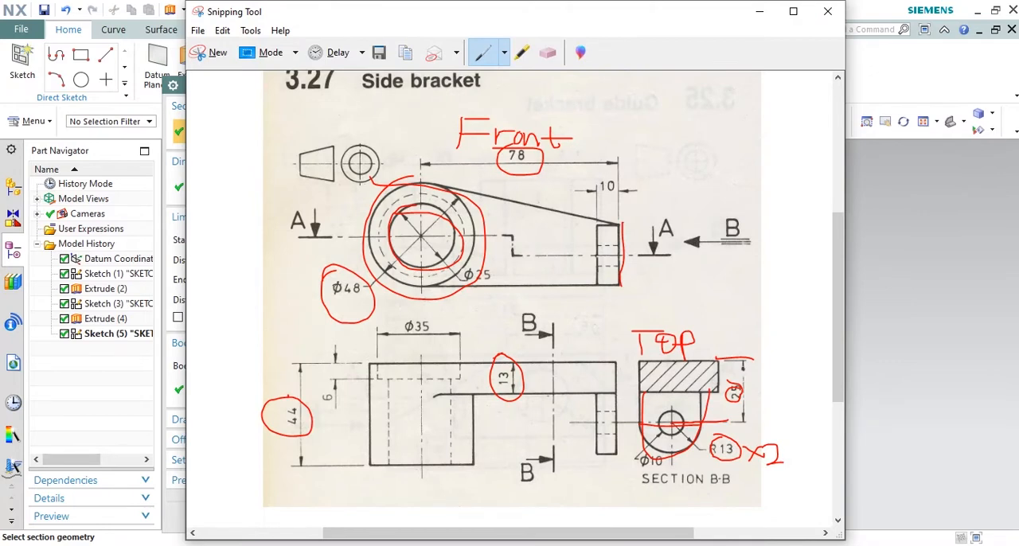
pyautogui.moveTo(598, 194)
pyautogui.mouseDown()
pyautogui.moveTo(570, 187)
pyautogui.moveTo(607, 159)
pyautogui.mouseUp()
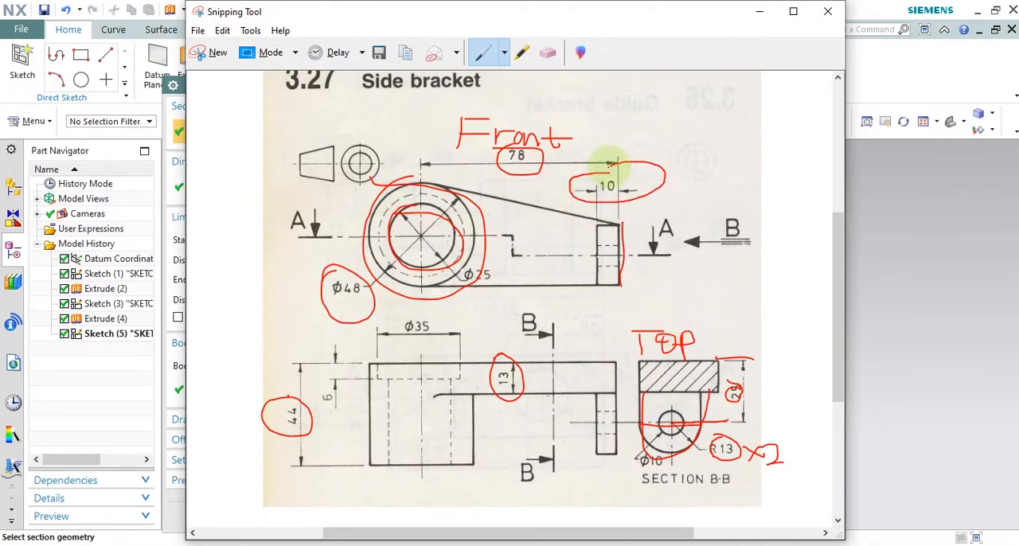
pyautogui.click(758, 11)
pyautogui.doubleClick(289, 300)
pyautogui.write('13')
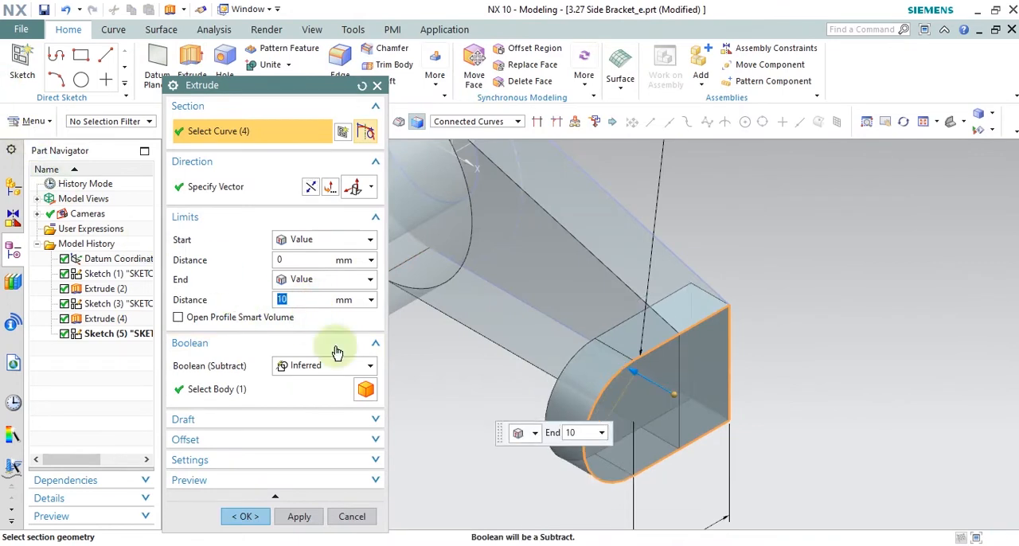
# Step: Set the lug extrusion's Boolean to Unite with the bracket body and create it
pyautogui.click(352, 363)
pyautogui.click(351, 398)
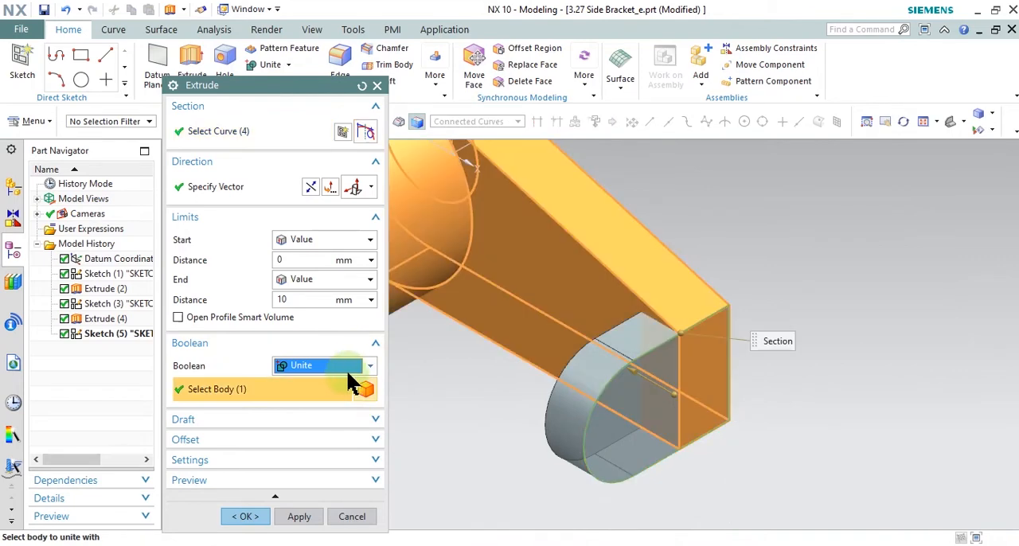
pyautogui.click(299, 517)
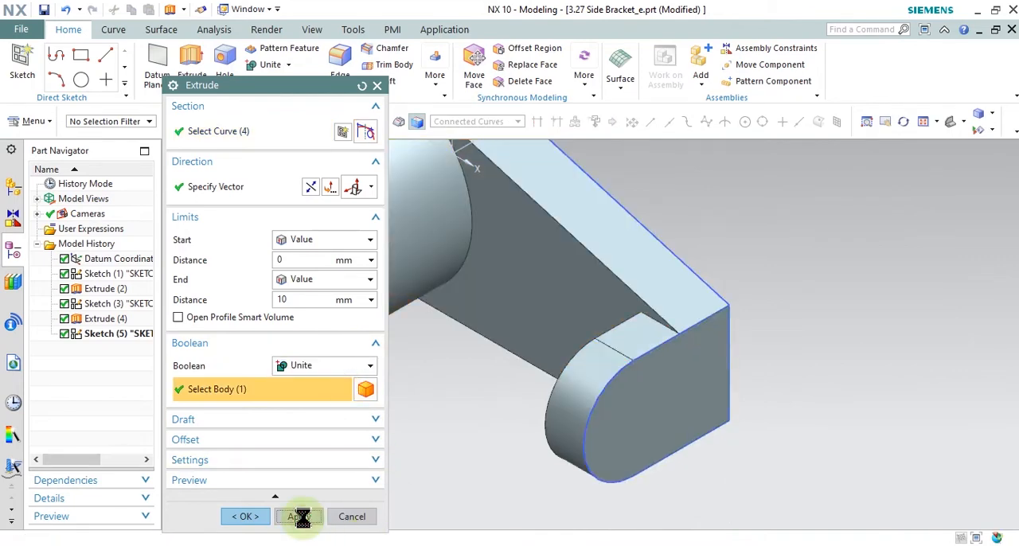
pyautogui.click(354, 519)
# Step: Mark the lug's through hole on the drawing's front view and on Section B-B in Snipping Tool
pyautogui.hotkey('alt', 'Tab')
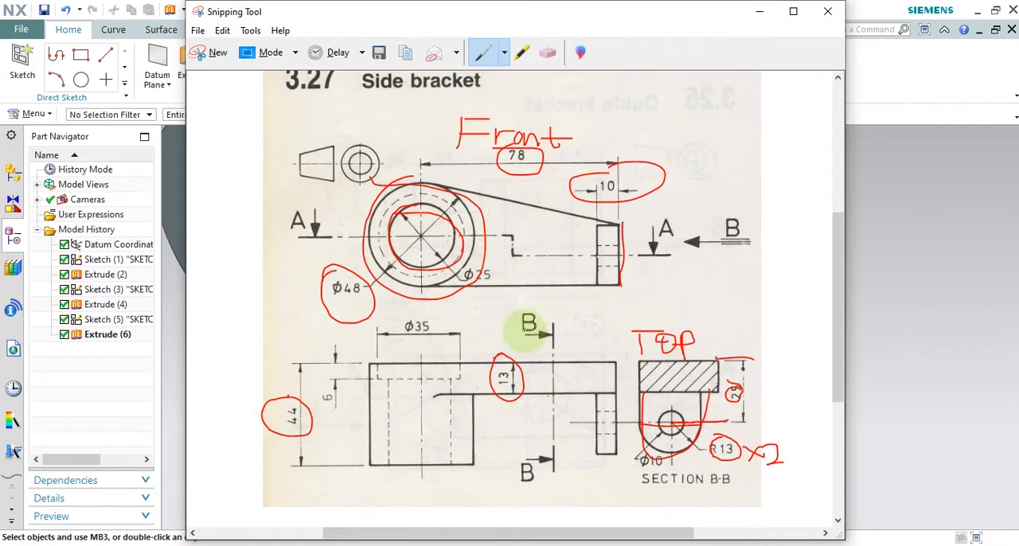
pyautogui.moveTo(616, 245); pyautogui.dragTo(610, 271)
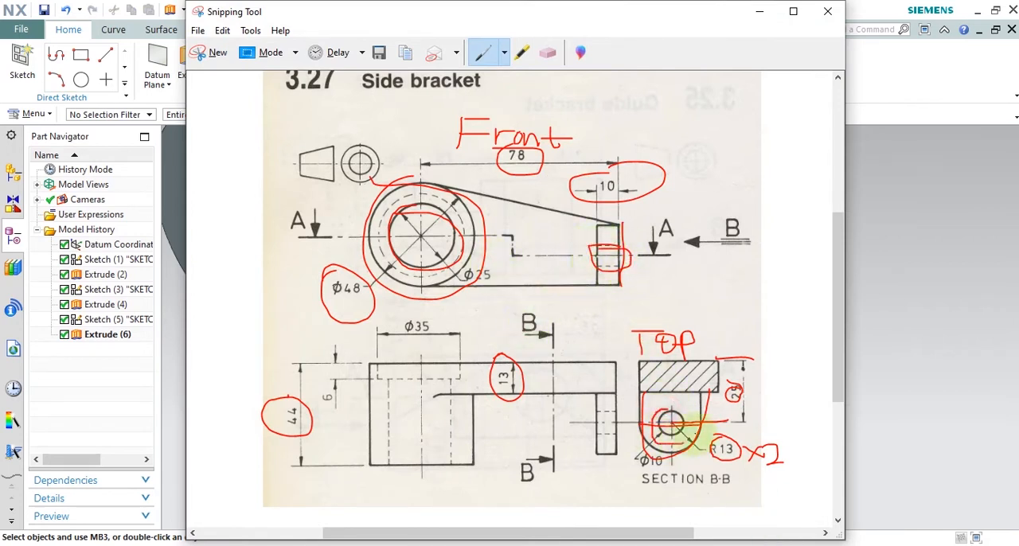
pyautogui.click(758, 11)
# Step: Start a new sketch on the flat outer end face shared by the arm and lug
pyautogui.click(24, 60)
pyautogui.scroll(2, 646, 295)
pyautogui.click(655, 359)
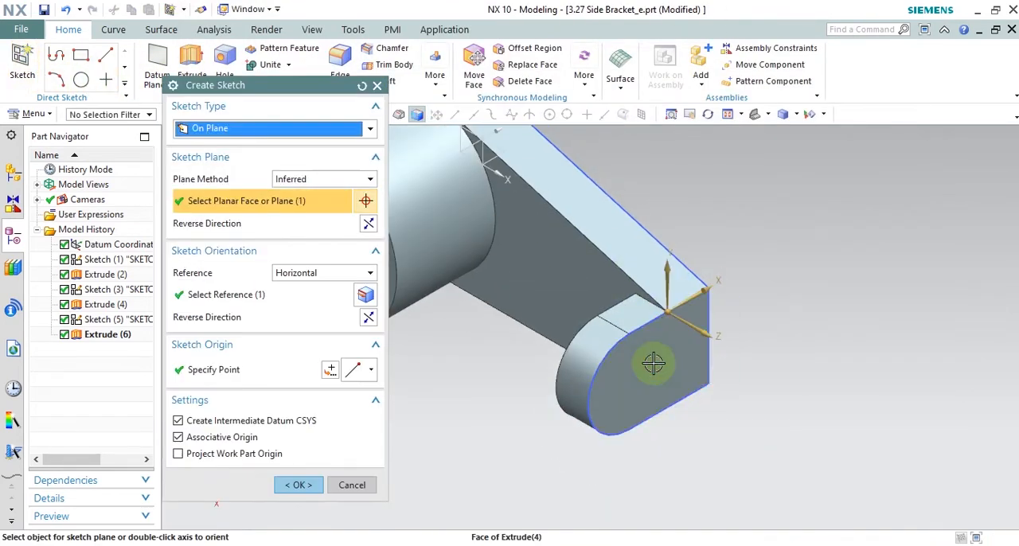
pyautogui.click(319, 481)
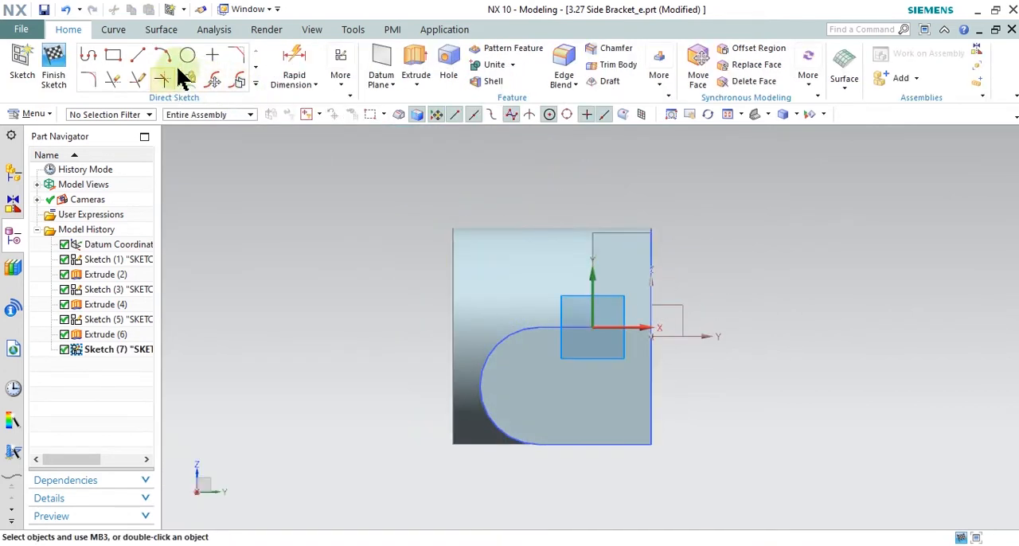
# Step: Sketch a circle about 9.5 mm in diameter, concentric with the lug's rounded end
pyautogui.click(188, 56)
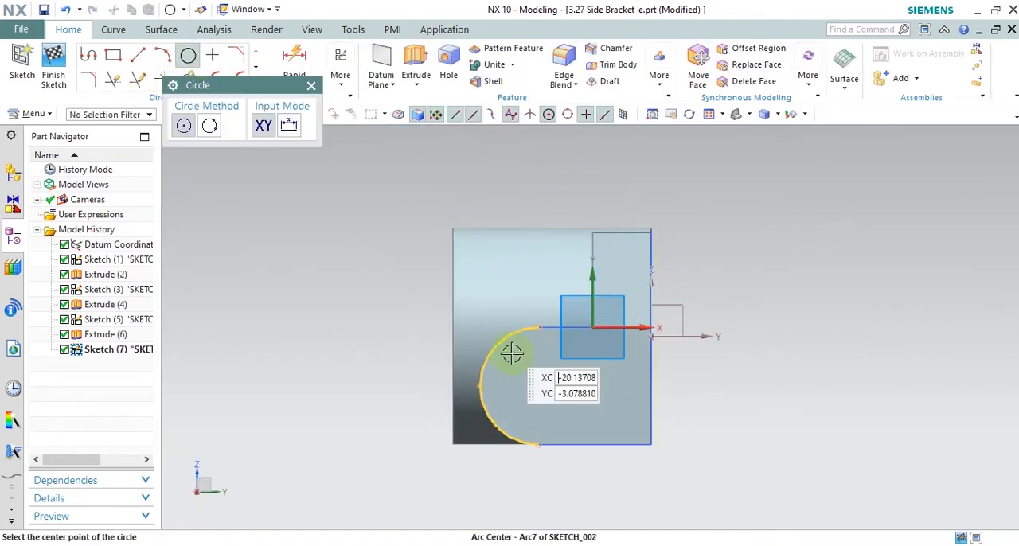
pyautogui.click(537, 381)
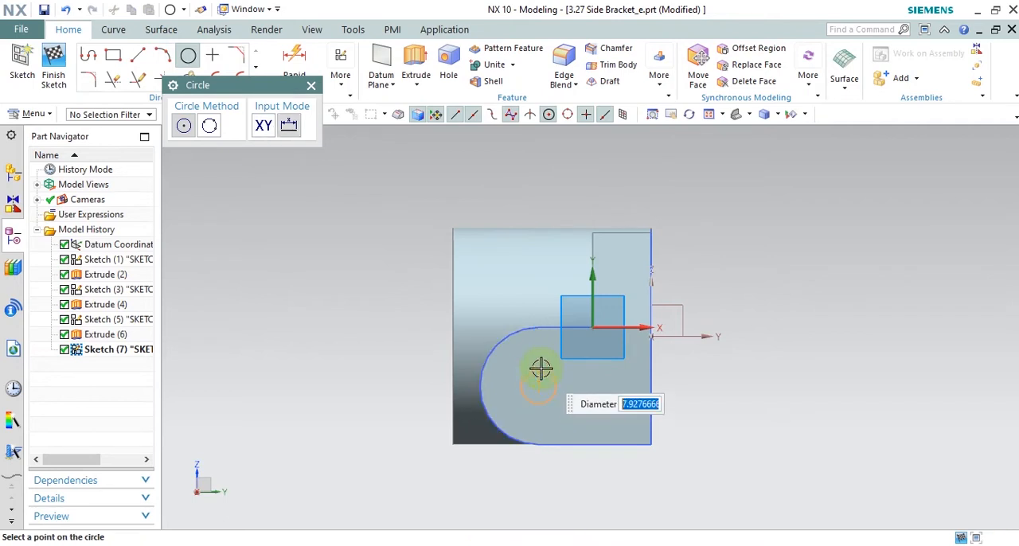
pyautogui.click(541, 364)
pyautogui.click(308, 85)
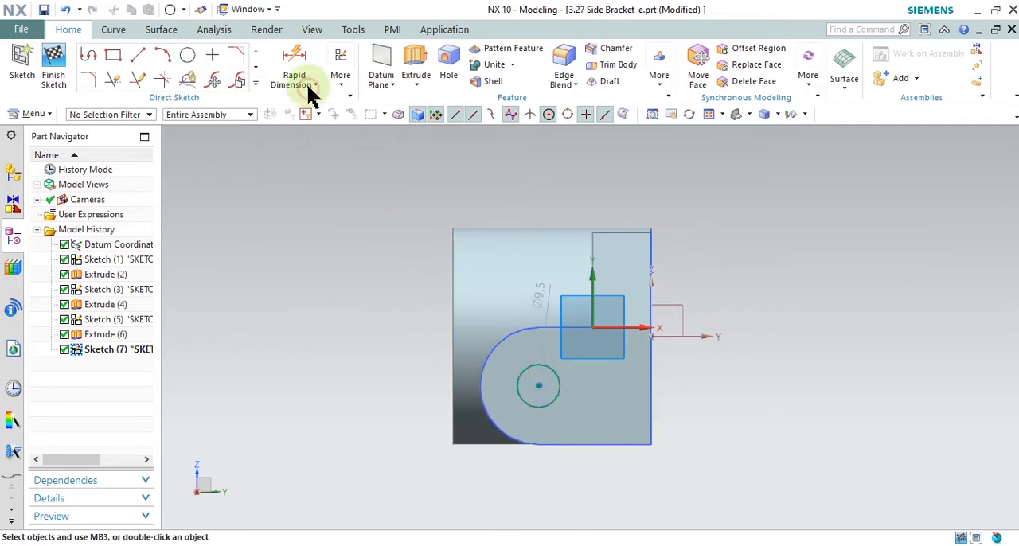
# Step: Dimension the lug circle's diameter and set it to 10 mm
pyautogui.click(299, 64)
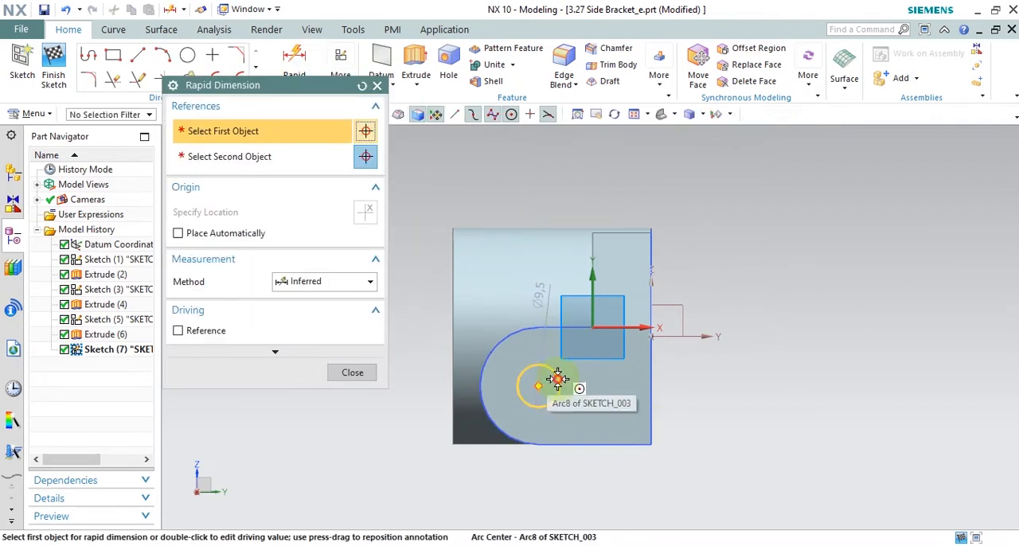
pyautogui.click(545, 383)
pyautogui.click(754, 375)
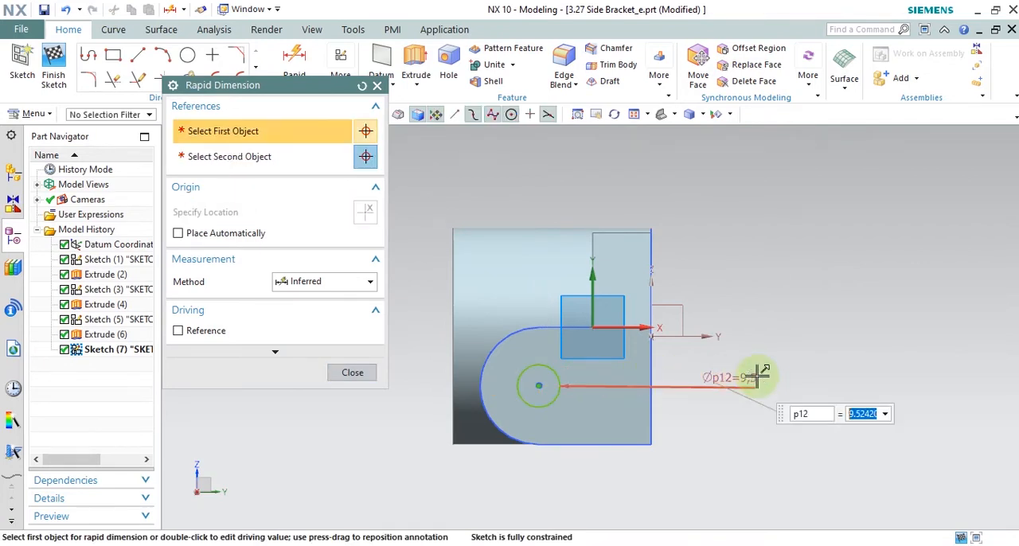
pyautogui.write('10')
pyautogui.press('Return')
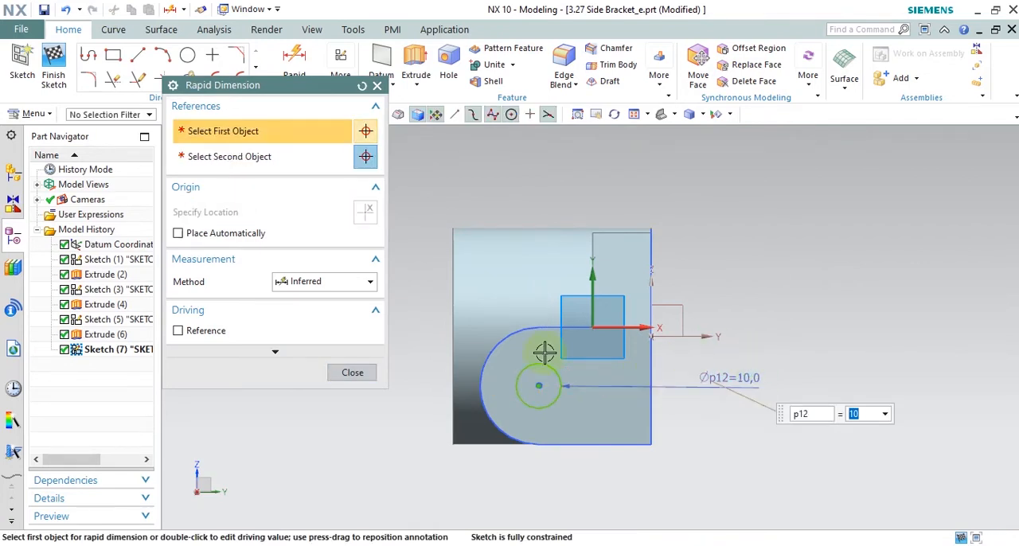
pyautogui.click(355, 372)
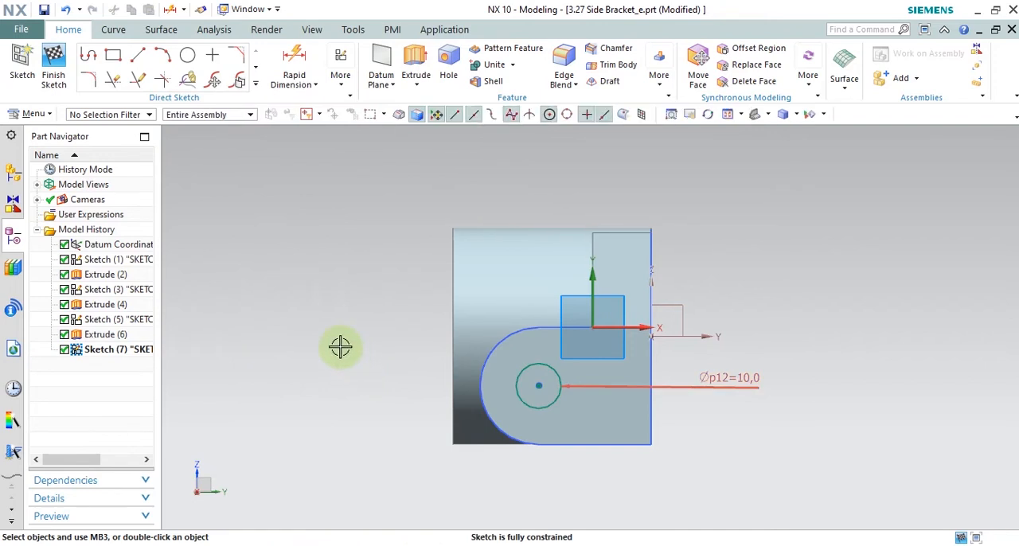
# Step: Extrude the lug circle 20 mm in the reversed direction into the bracket with Boolean Subtract to cut the through hole
pyautogui.moveTo(324, 347); pyautogui.dragTo(391, 350, button='middle')
pyautogui.click(415, 63)
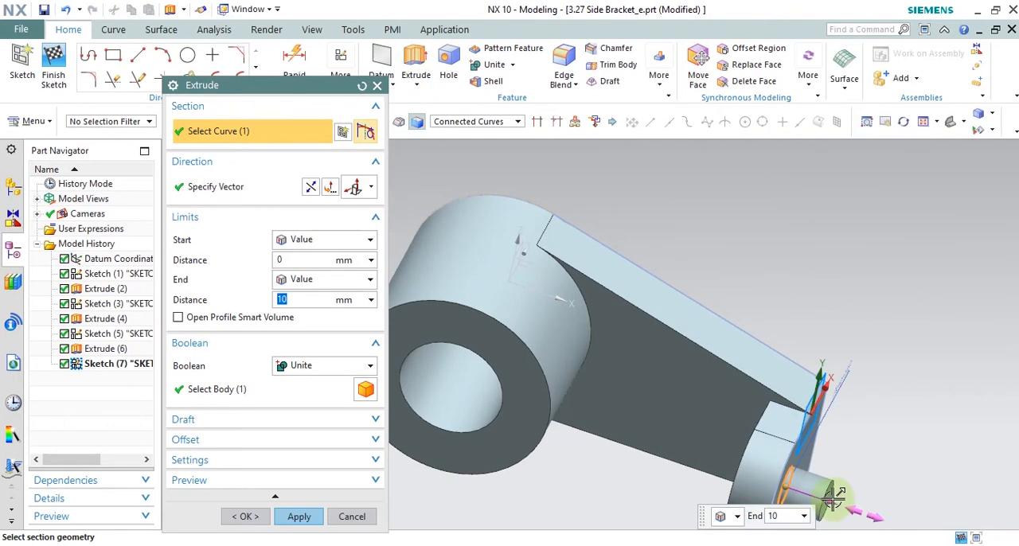
pyautogui.click(310, 186)
pyautogui.click(368, 366)
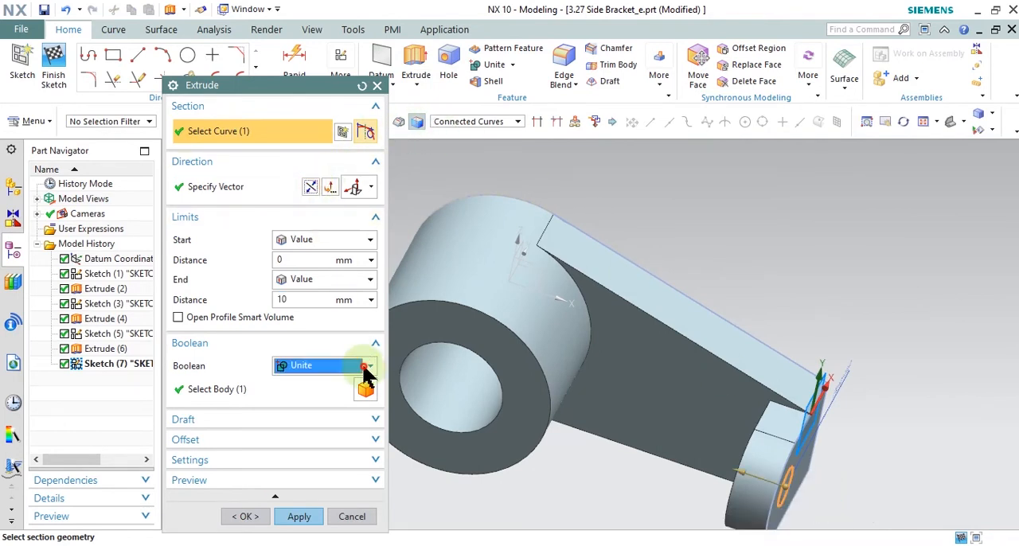
pyautogui.click(347, 413)
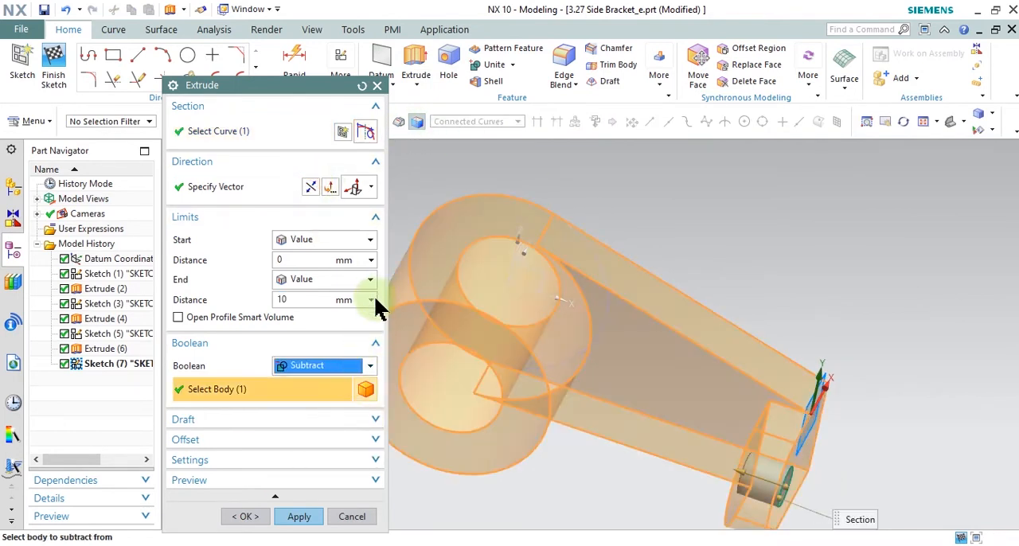
pyautogui.moveTo(726, 471); pyautogui.dragTo(655, 464)
pyautogui.click(299, 516)
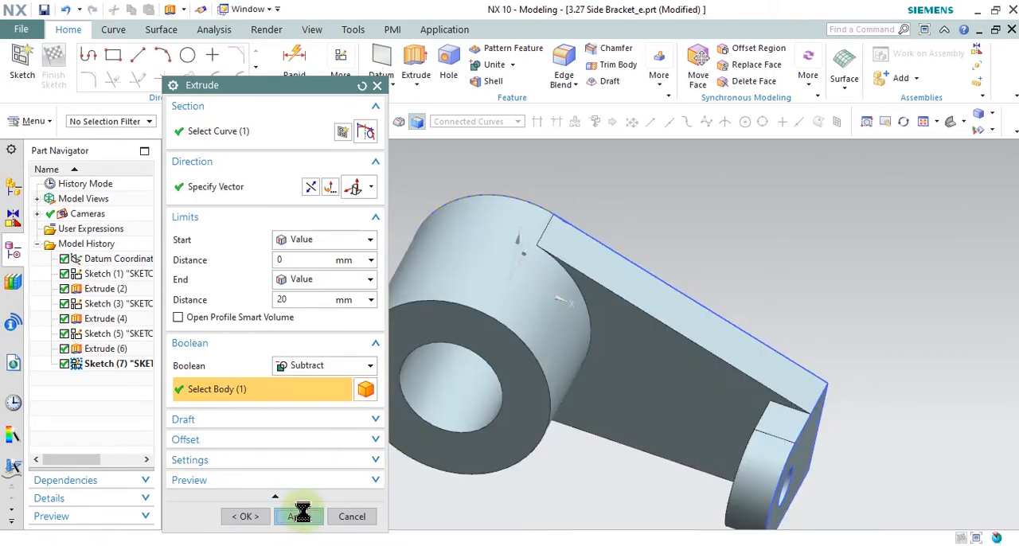
pyautogui.click(360, 517)
# Step: Switch to the drawing in Snipping Tool and circle the Ø35 counterbore dimension, then return to the NX model
pyautogui.moveTo(478, 493)
pyautogui.mouseDown(button='middle')
pyautogui.moveTo(607, 480)
pyautogui.moveTo(576, 432)
pyautogui.moveTo(618, 454)
pyautogui.moveTo(616, 441)
pyautogui.moveTo(597, 453)
pyautogui.mouseUp(button='middle')
pyautogui.click(756, 544)
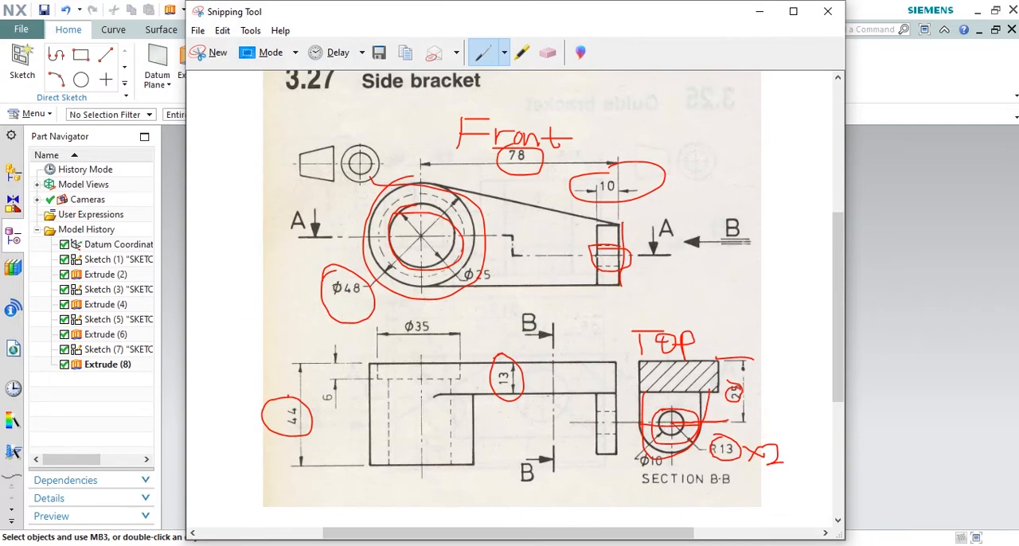
pyautogui.click(755, 544)
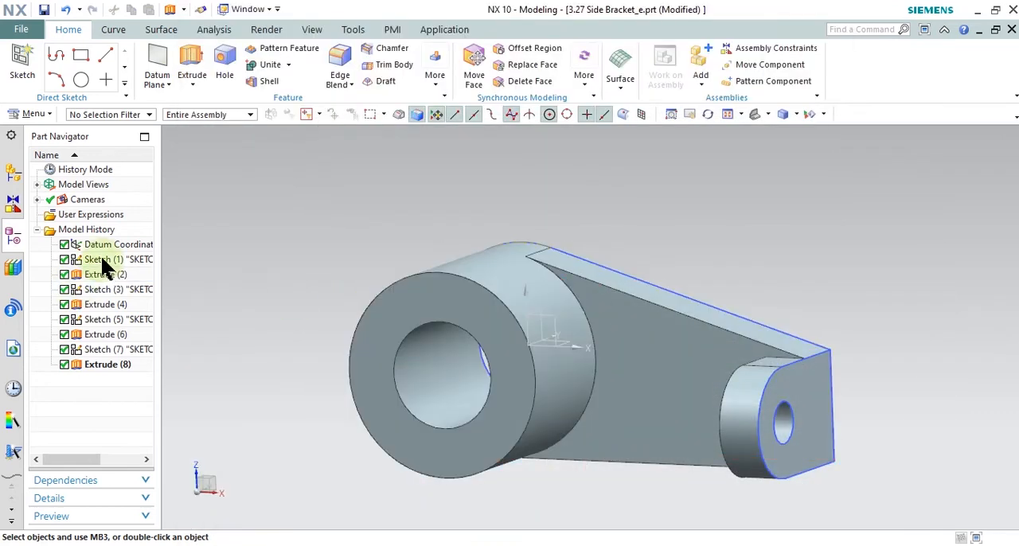
pyautogui.click(753, 544)
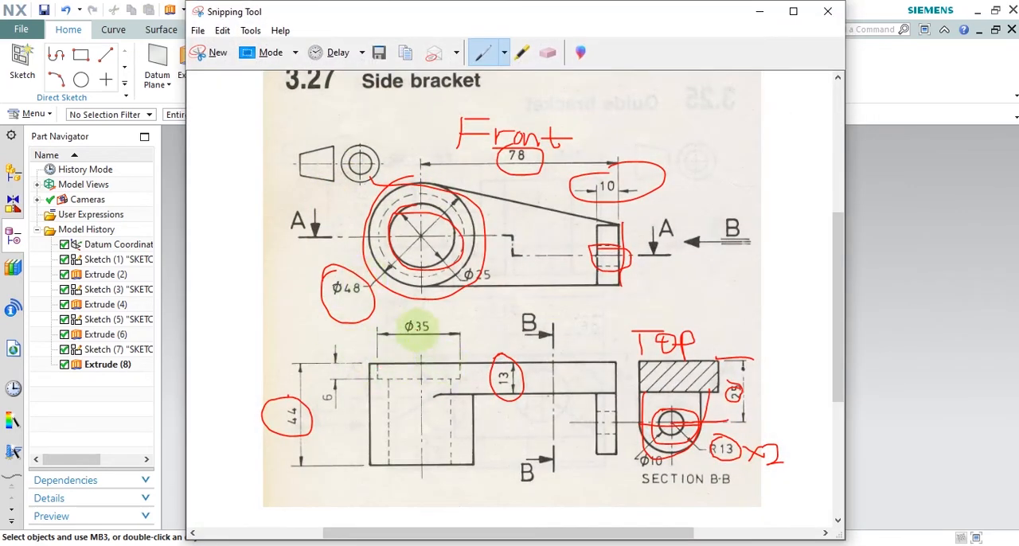
pyautogui.moveTo(413, 311)
pyautogui.mouseDown()
pyautogui.moveTo(430, 334)
pyautogui.moveTo(410, 315)
pyautogui.mouseUp()
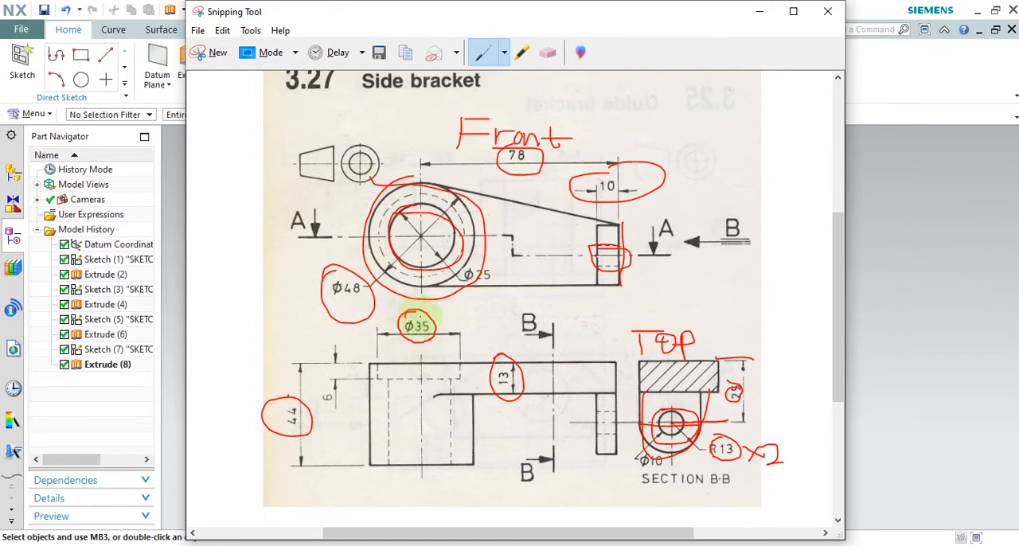
pyautogui.click(762, 14)
# Step: Start a new sketch on the flat face shared by the cylindrical boss and the arm
pyautogui.click(22, 67)
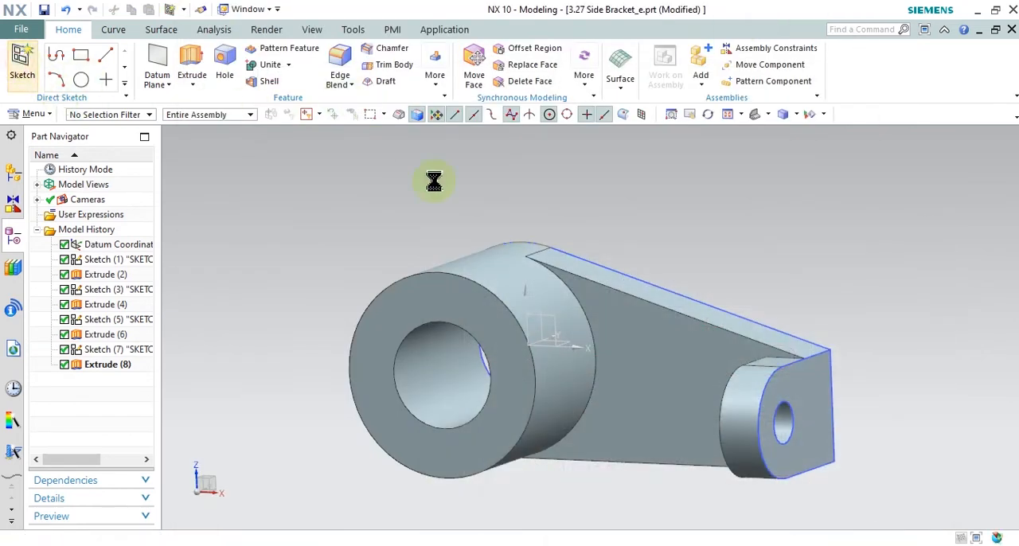
pyautogui.moveTo(637, 183); pyautogui.dragTo(561, 232, button='middle')
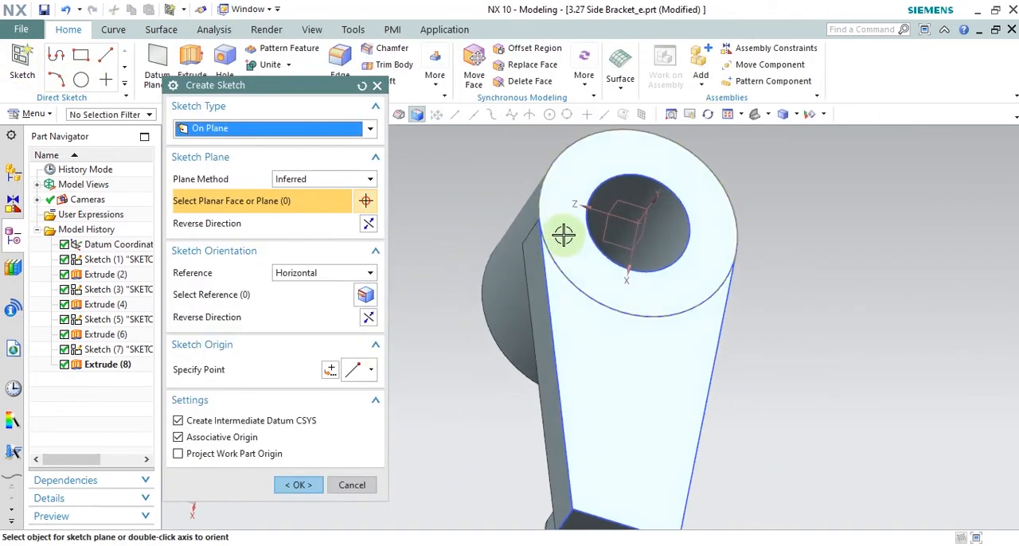
pyautogui.click(564, 229)
pyautogui.click(295, 484)
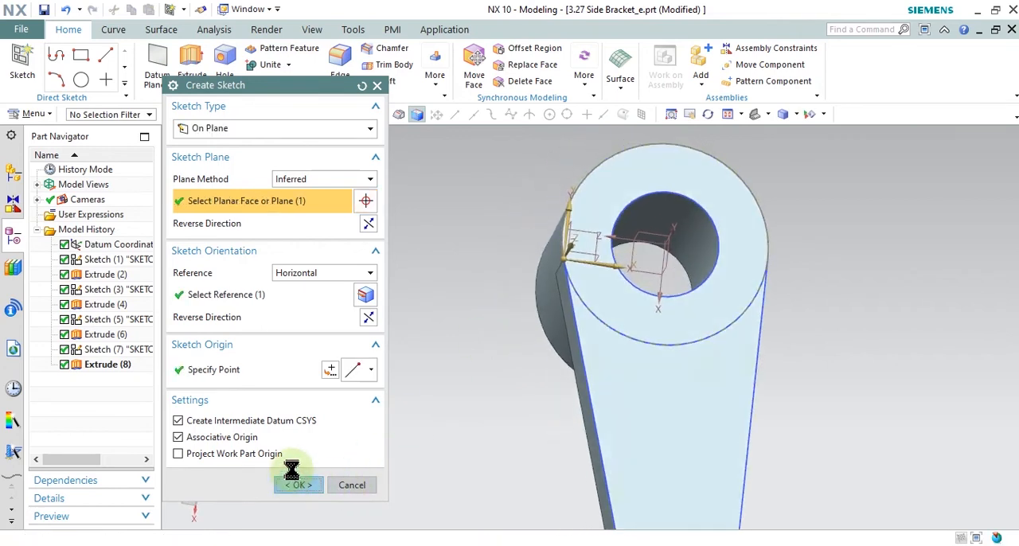
# Step: Sketch a circle about 34 mm in diameter, concentric with the boss bore
pyautogui.click(189, 56)
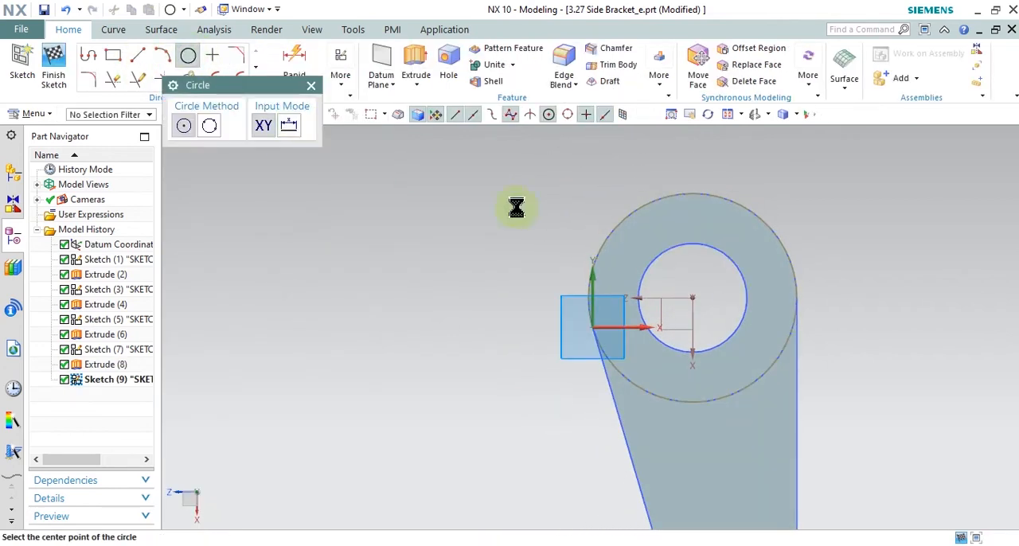
pyautogui.click(692, 298)
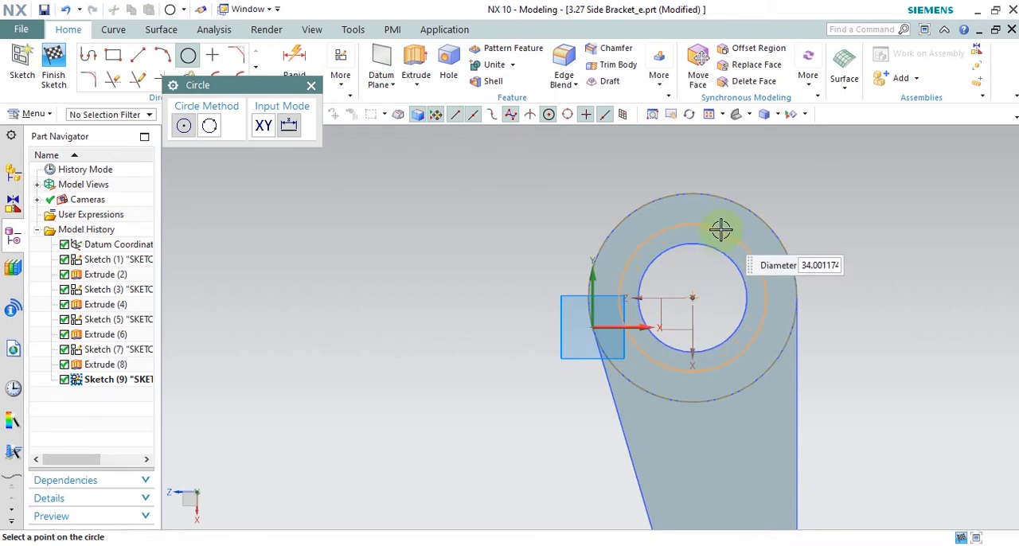
pyautogui.click(720, 230)
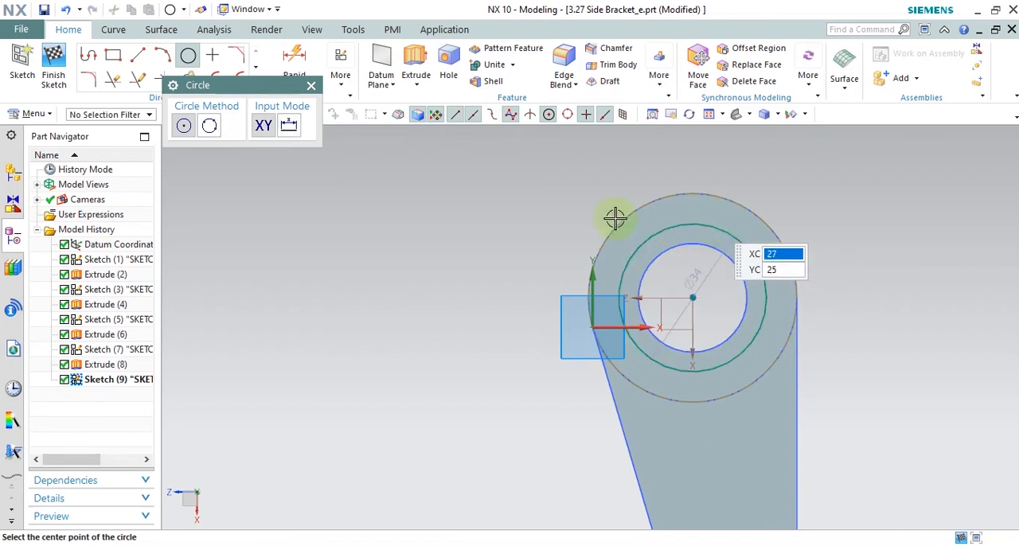
pyautogui.click(311, 85)
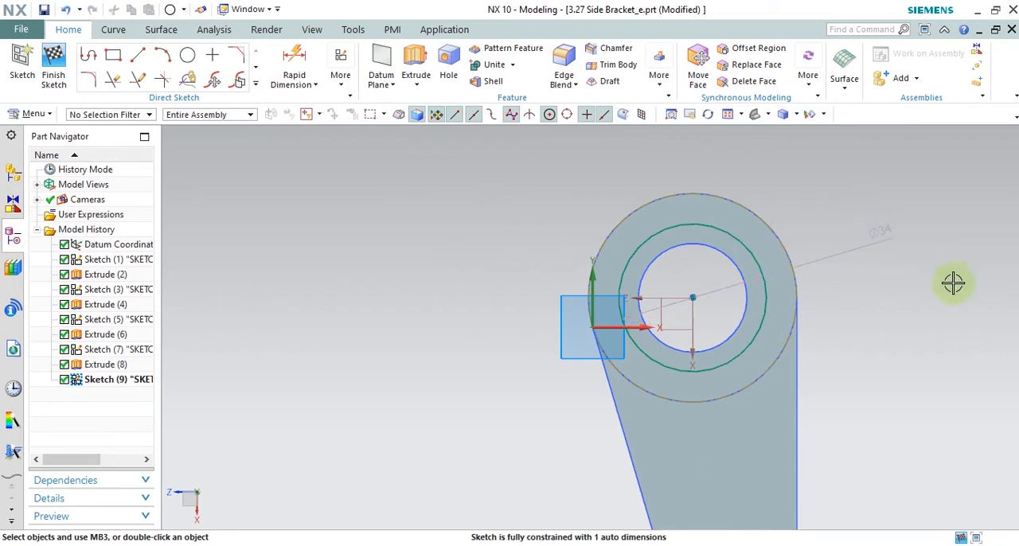
# Step: Set the counterbore circle's diameter to 35 mm
pyautogui.doubleClick(885, 231)
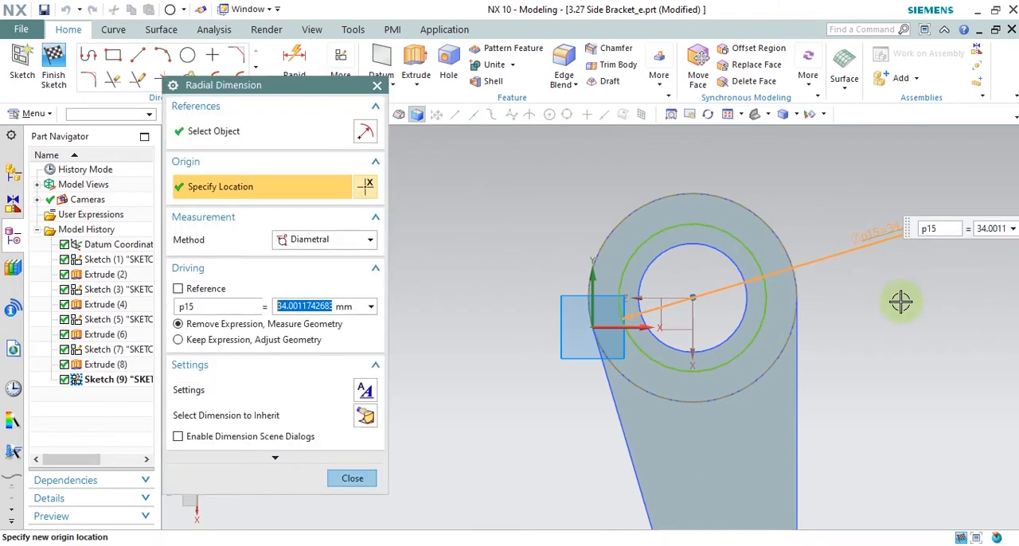
pyautogui.write('35')
pyautogui.press('Return')
pyautogui.click(338, 480)
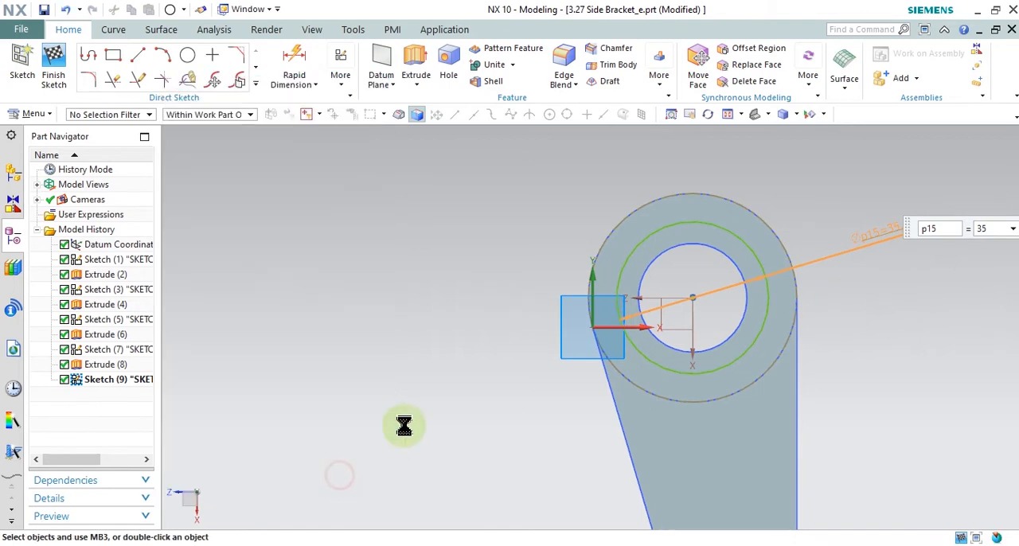
# Step: Switch to the drawing in Snipping Tool and circle the 6 mm counterbore depth, then return to the NX sketch
pyautogui.hotkey('alt', 'Tab')
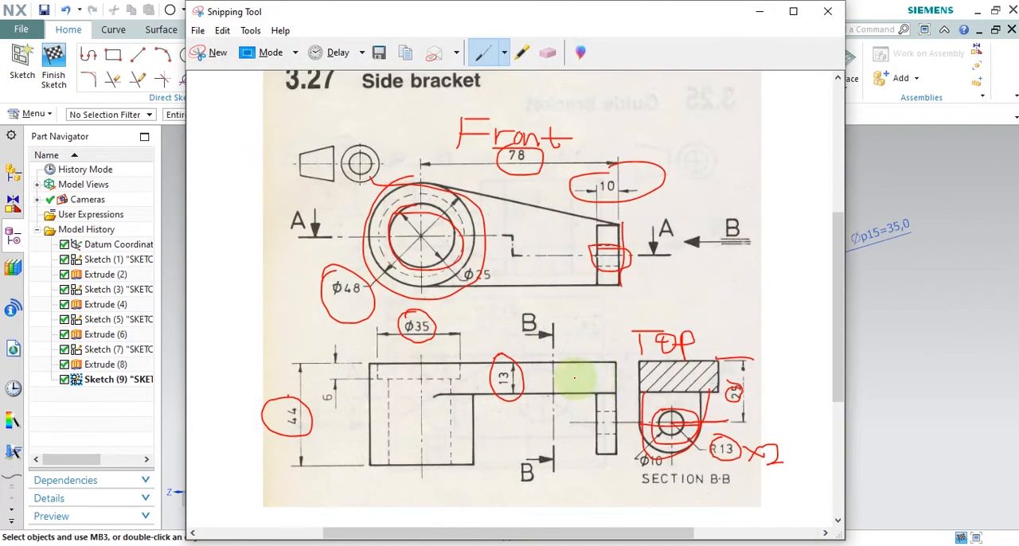
pyautogui.moveTo(328, 349)
pyautogui.mouseDown()
pyautogui.moveTo(316, 400)
pyautogui.moveTo(348, 362)
pyautogui.mouseUp()
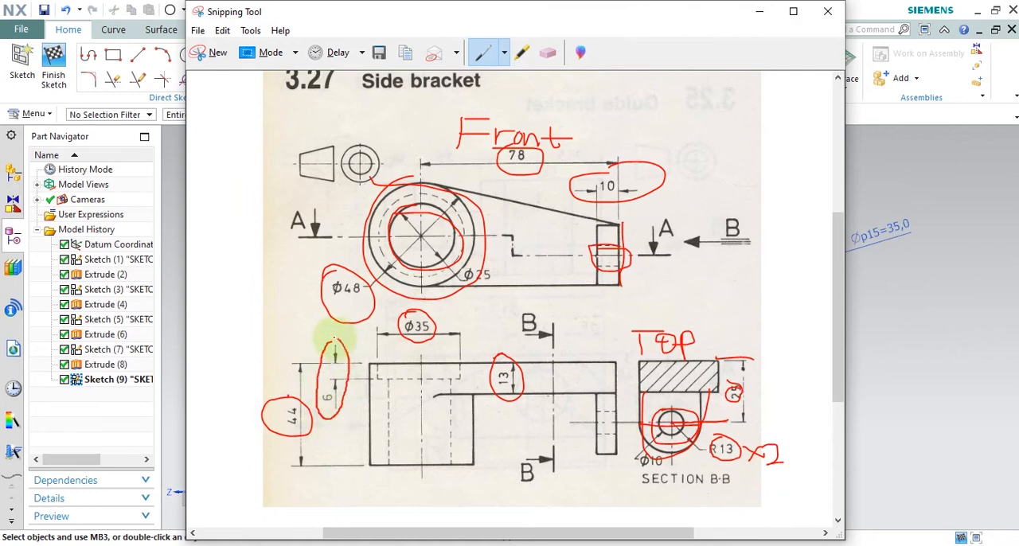
pyautogui.click(759, 12)
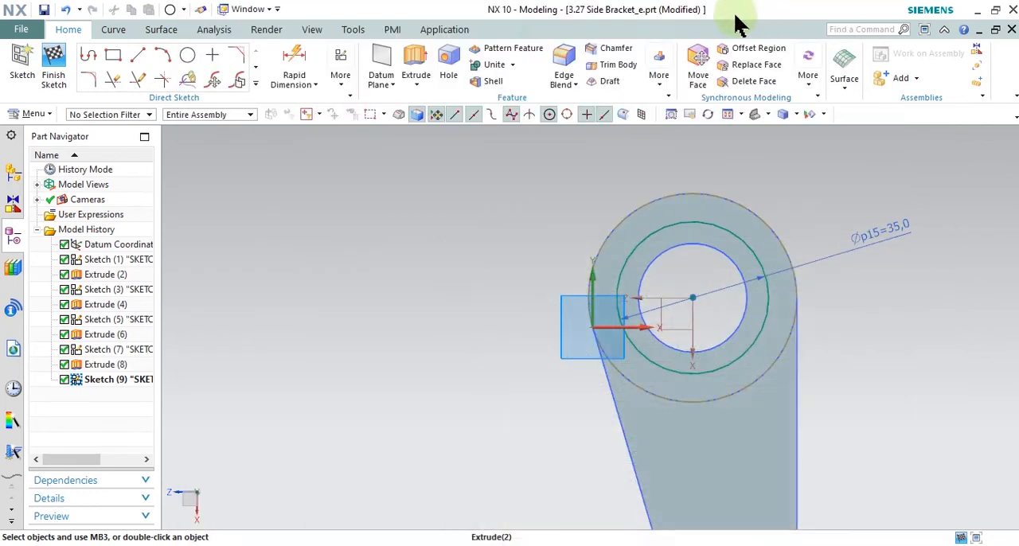
# Step: Extrude the 35 mm circle 6 mm in the reversed direction into the boss with Boolean Subtract to cut the counterbore
pyautogui.click(417, 70)
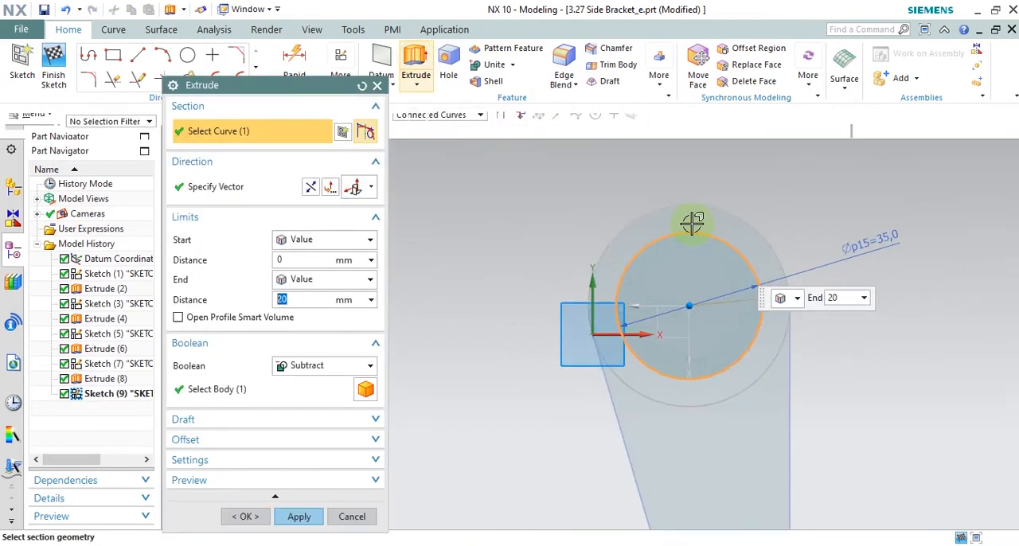
pyautogui.moveTo(605, 372); pyautogui.dragTo(617, 334, button='middle')
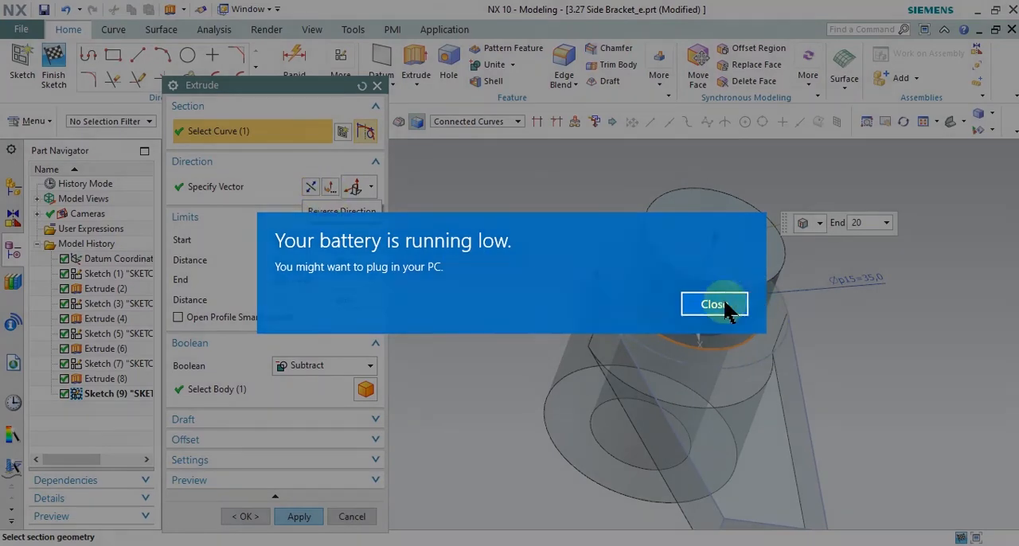
pyautogui.click(721, 302)
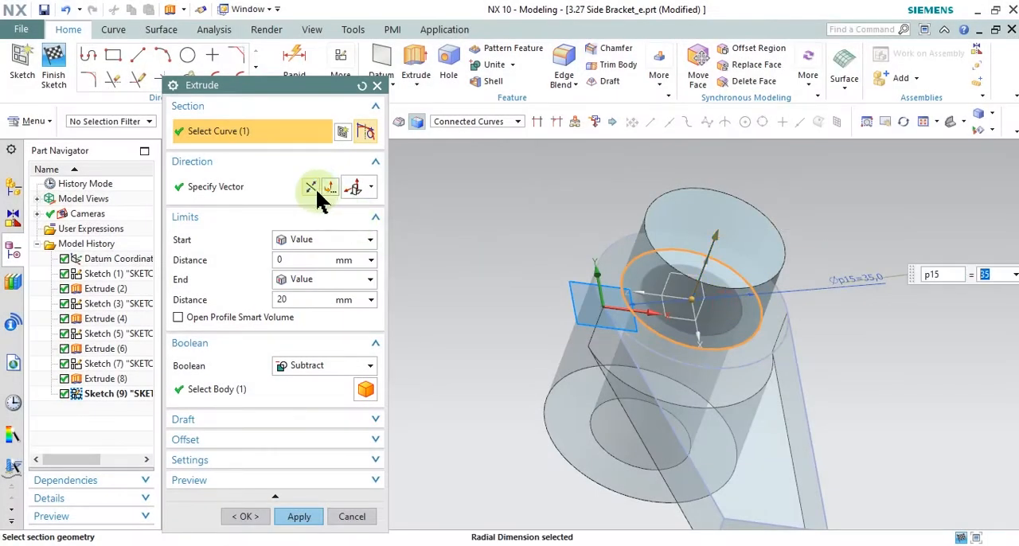
pyautogui.click(312, 187)
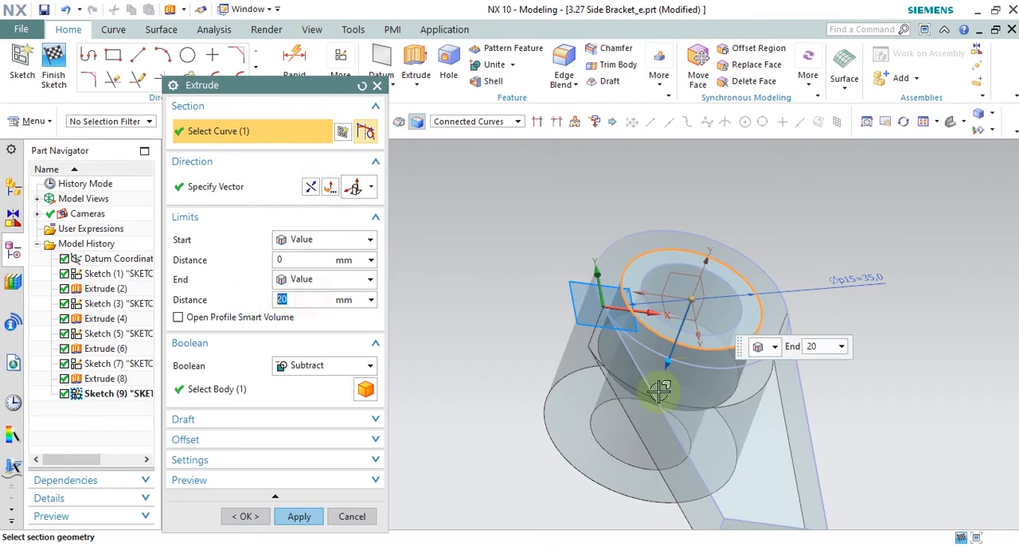
pyautogui.hotkey('alt', 'Tab')
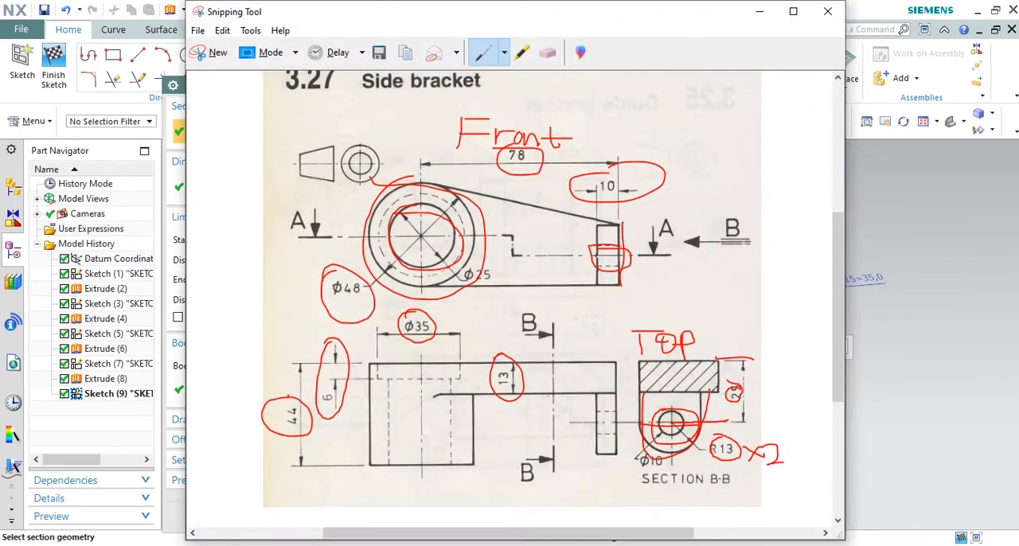
pyautogui.hotkey('alt', 'Tab')
pyautogui.write('6')
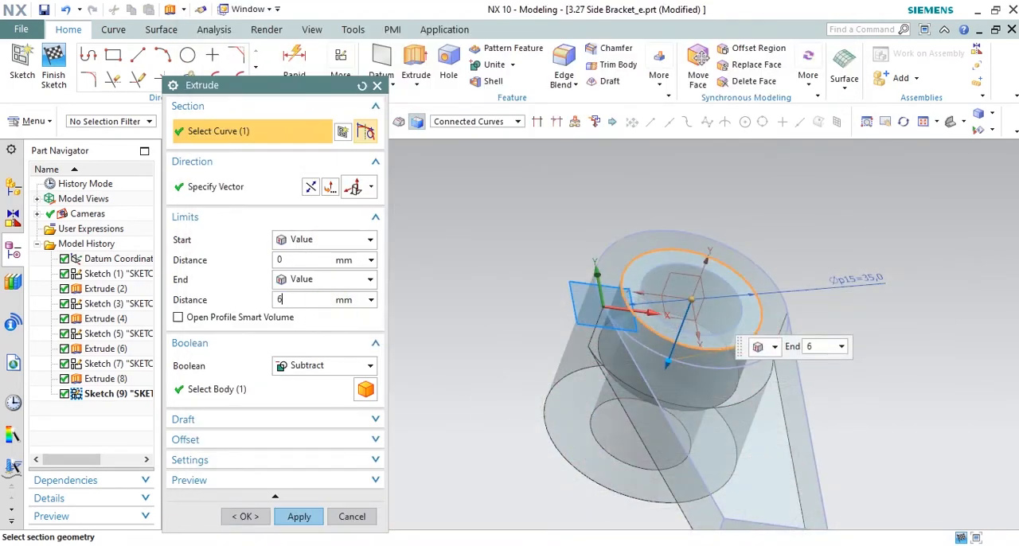
pyautogui.click(296, 516)
pyautogui.click(352, 517)
# Step: Examine the side bracket drawing in Snipping Tool for remaining features and mark the fillet where the arm meets the boss
pyautogui.moveTo(612, 333); pyautogui.dragTo(549, 335, button='middle')
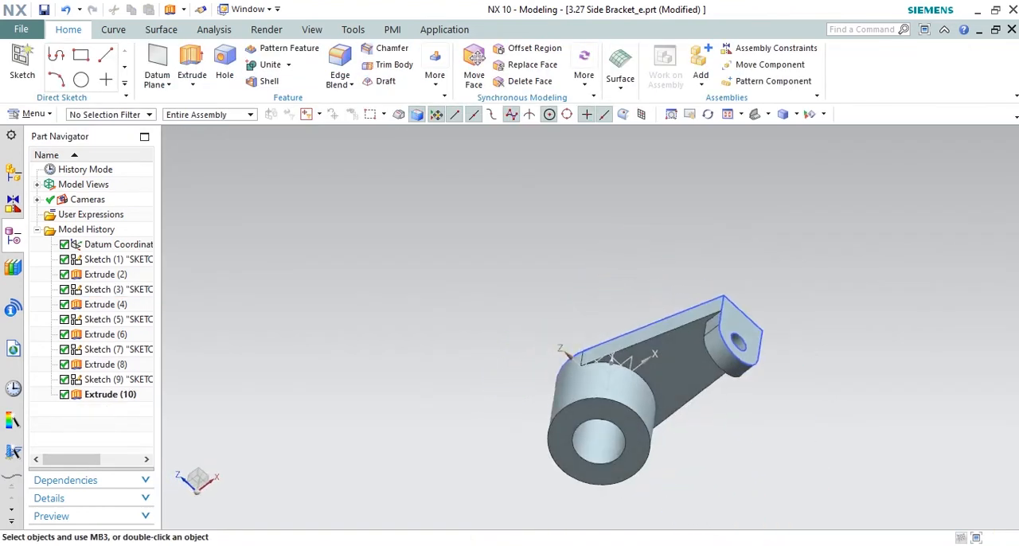
pyautogui.hotkey('alt', 'Tab')
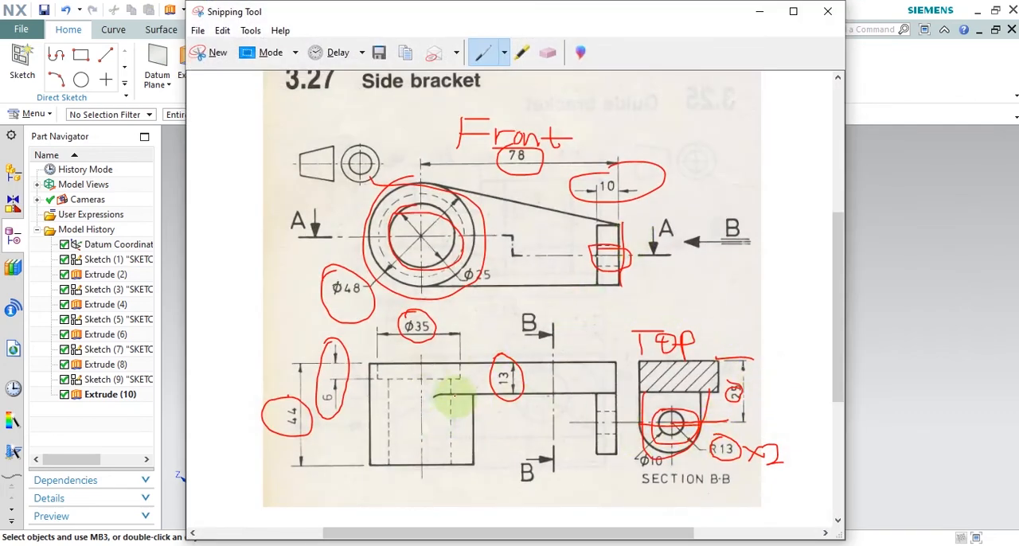
pyautogui.moveTo(447, 388); pyautogui.dragTo(427, 398)
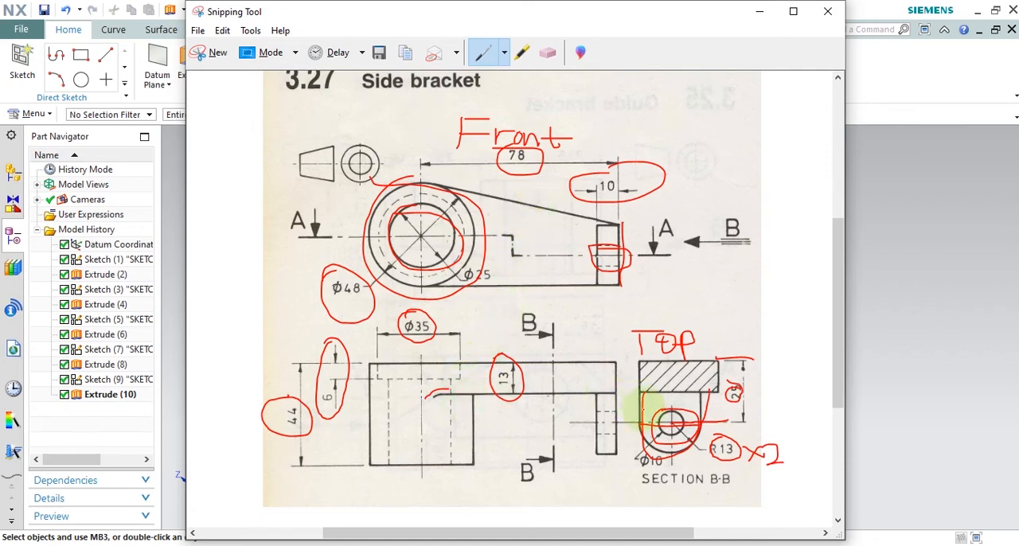
pyautogui.scroll(-1, 646, 407)
pyautogui.scroll(3, 618, 335)
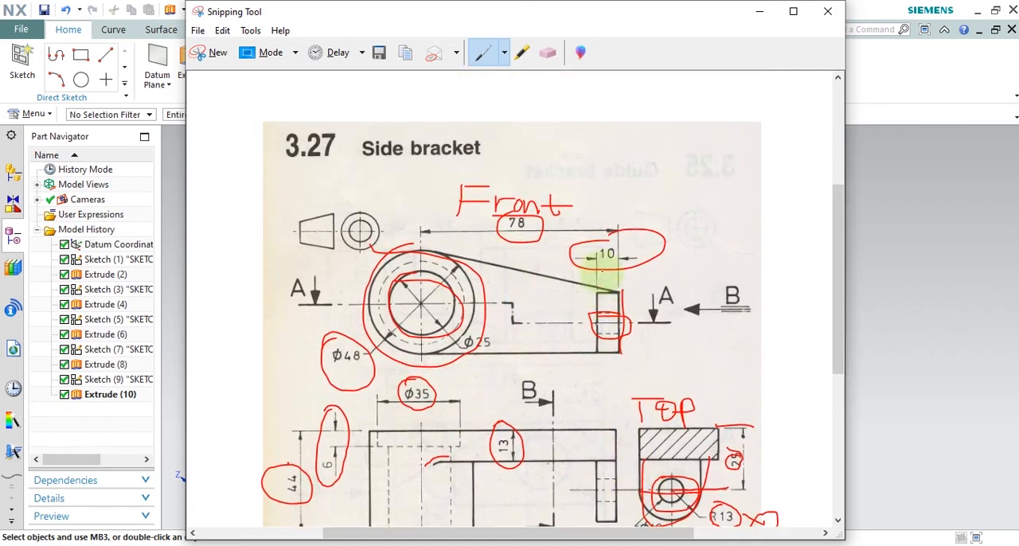
pyautogui.scroll(-1, 615, 278)
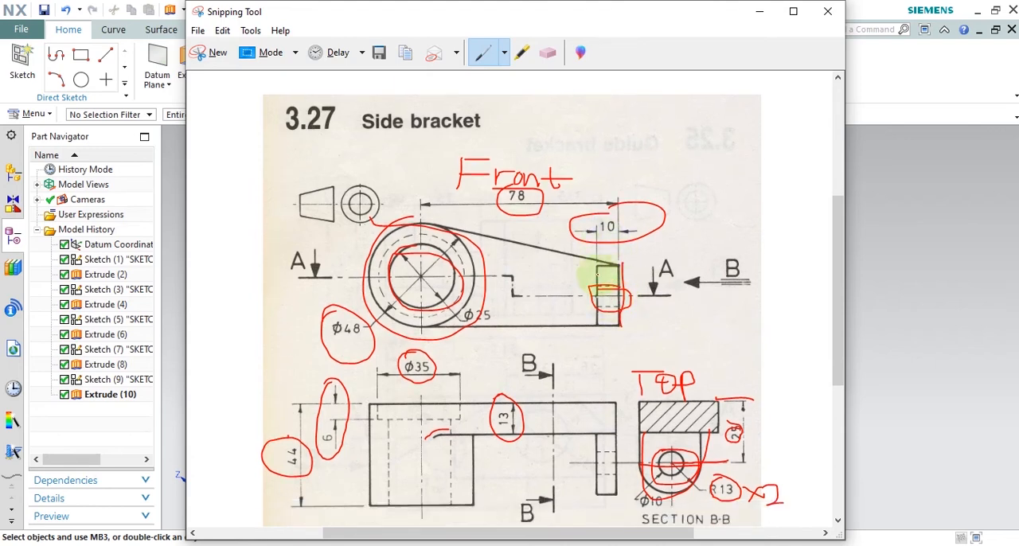
pyautogui.scroll(-5, 595, 277)
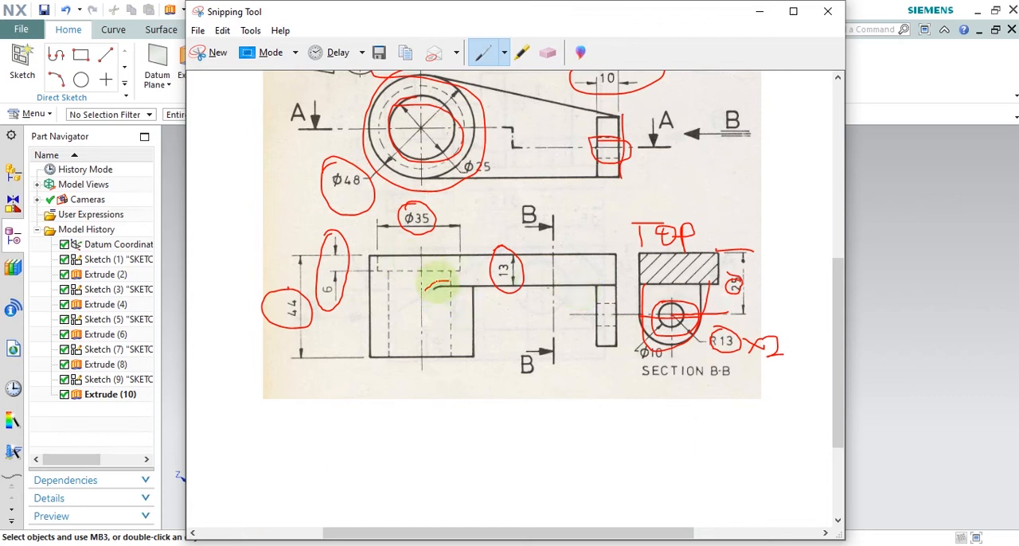
pyautogui.scroll(7, 436, 287)
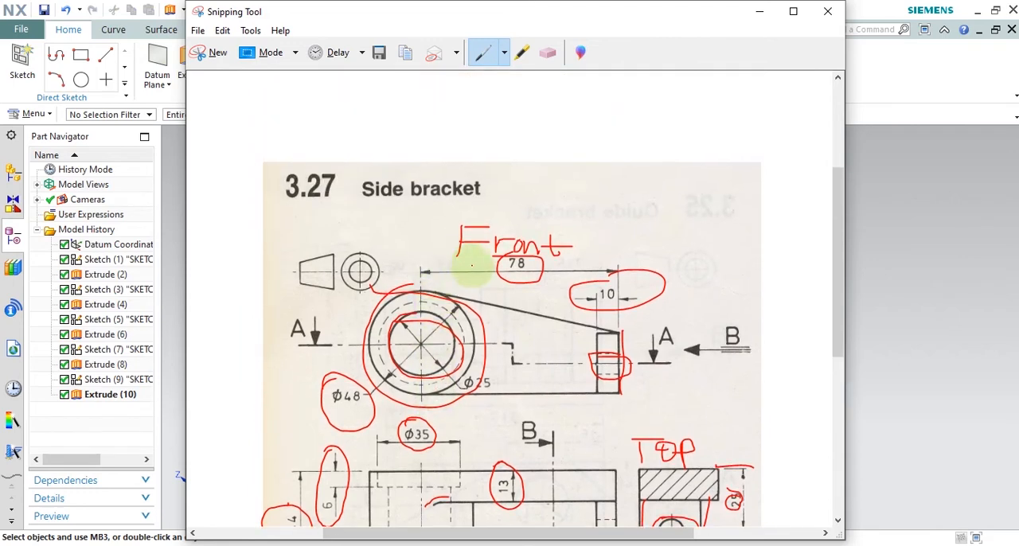
pyautogui.scroll(-5, 471, 267)
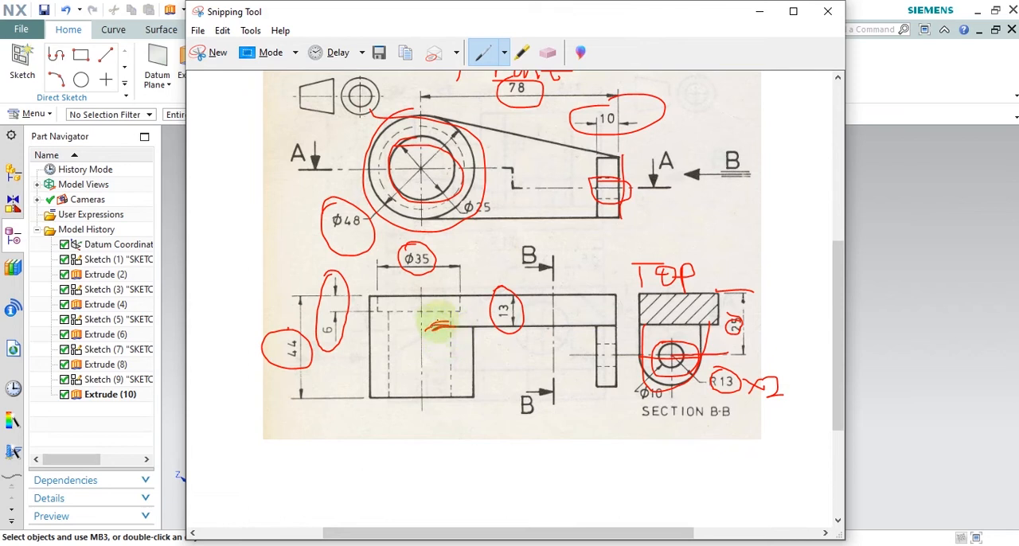
# Step: Erase the red ink annotations from the front, lower and section B-B views of the drawing, then return to NX
pyautogui.click(548, 51)
pyautogui.click(434, 326)
pyautogui.moveTo(423, 326)
pyautogui.mouseDown()
pyautogui.moveTo(318, 300)
pyautogui.moveTo(434, 151)
pyautogui.mouseUp()
pyautogui.moveTo(513, 124)
pyautogui.mouseDown()
pyautogui.moveTo(504, 96)
pyautogui.moveTo(550, 90)
pyautogui.moveTo(714, 366)
pyautogui.moveTo(633, 331)
pyautogui.moveTo(741, 288)
pyautogui.moveTo(764, 390)
pyautogui.moveTo(501, 309)
pyautogui.moveTo(398, 257)
pyautogui.moveTo(541, 310)
pyautogui.mouseUp()
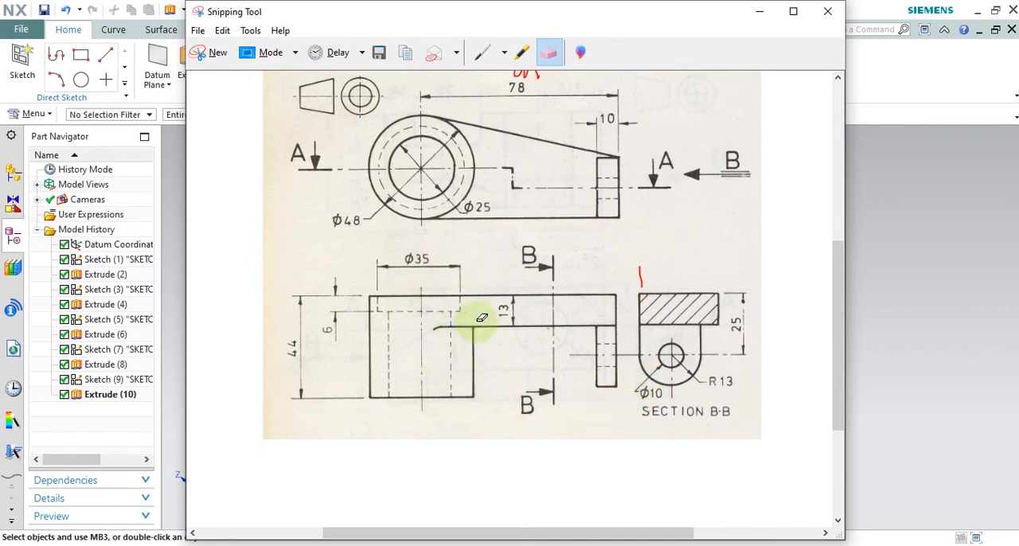
pyautogui.click(759, 11)
# Step: Apply a 5 mm circular Edge Blend to the curved edge where the boss meets the arm
pyautogui.click(335, 65)
pyautogui.scroll(2, 651, 405)
pyautogui.scroll(1, 644, 383)
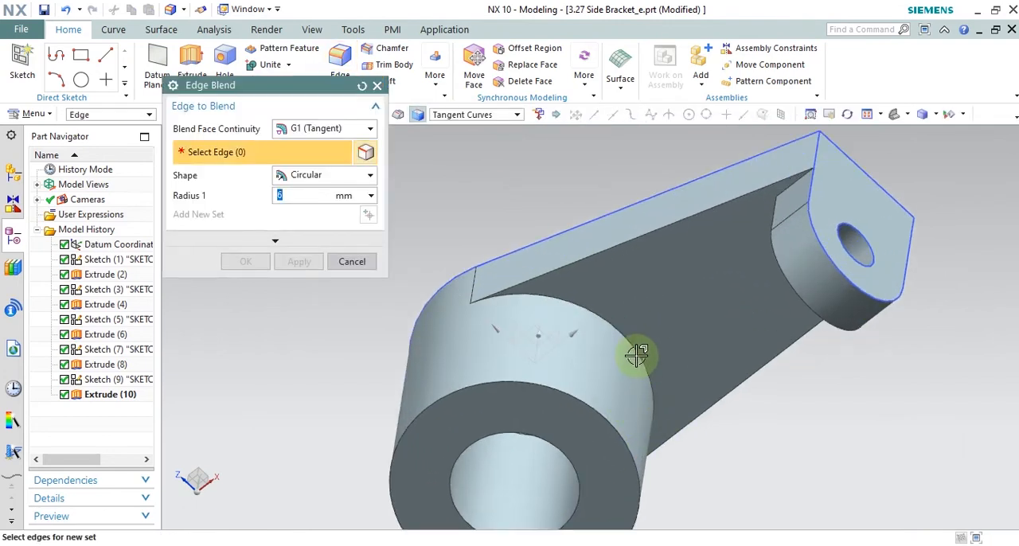
pyautogui.click(639, 352)
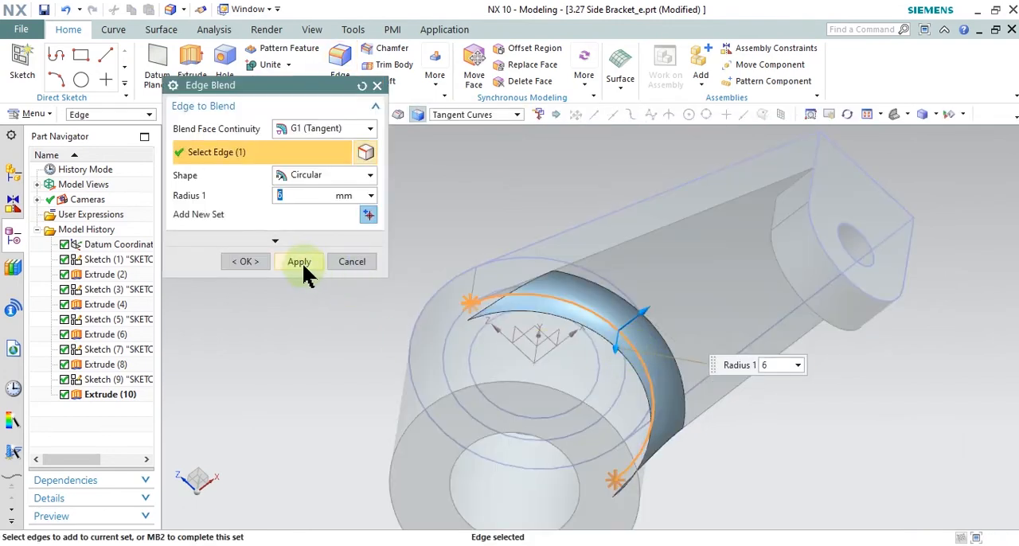
pyautogui.click(305, 195)
pyautogui.write('5')
pyautogui.press('Return')
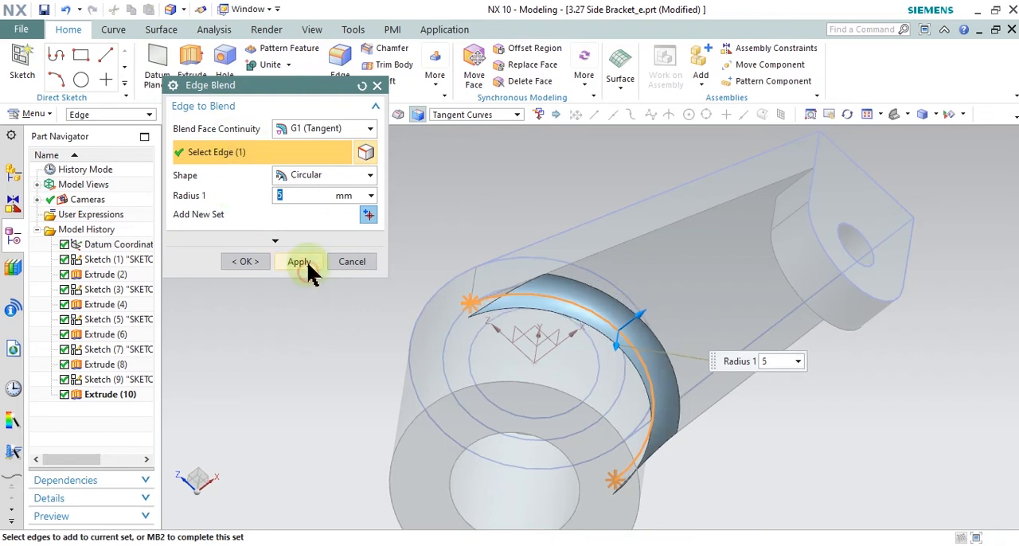
pyautogui.click(306, 265)
pyautogui.click(356, 262)
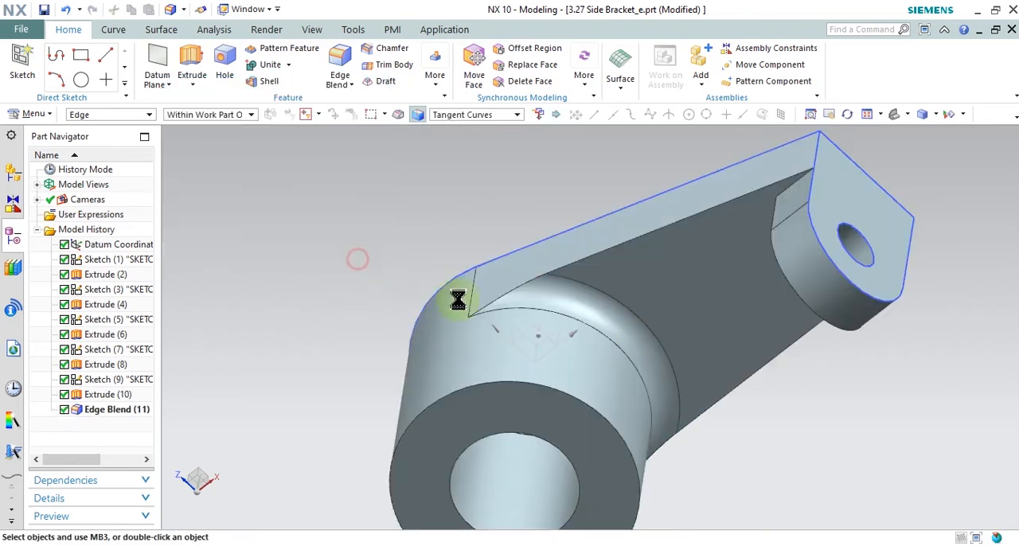
# Step: Compare the blended bracket with the drawing in Snipping Tool, then return to NX
pyautogui.moveTo(395, 364); pyautogui.dragTo(440, 335, button='middle')
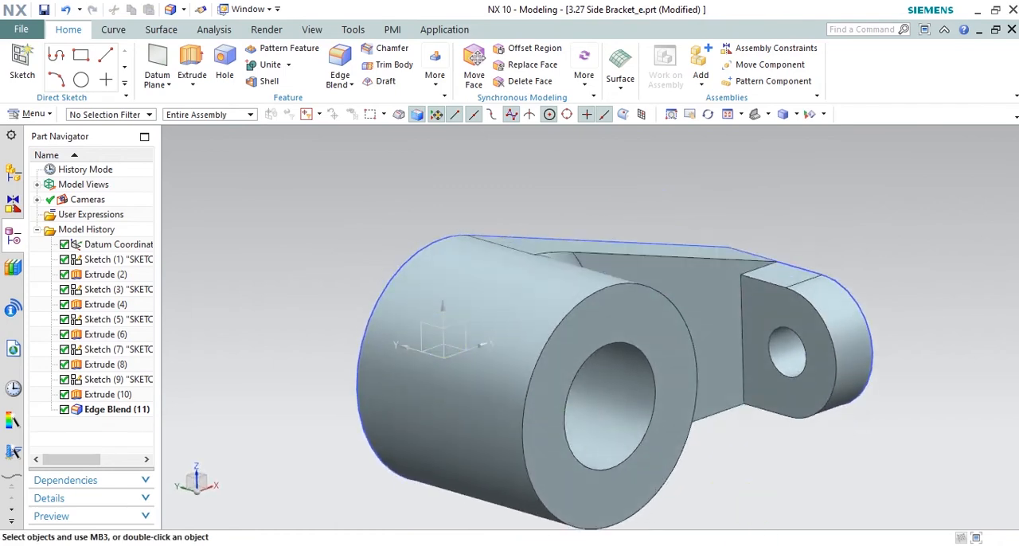
pyautogui.hotkey('alt', 'Tab')
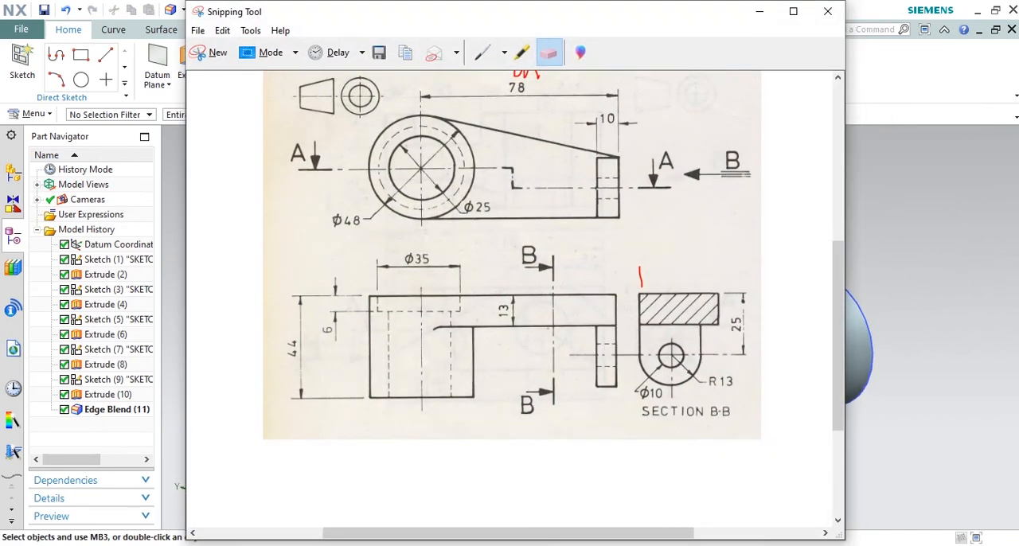
pyautogui.hotkey('alt', 'Tab')
pyautogui.moveTo(728, 341); pyautogui.dragTo(540, 194, button='middle')
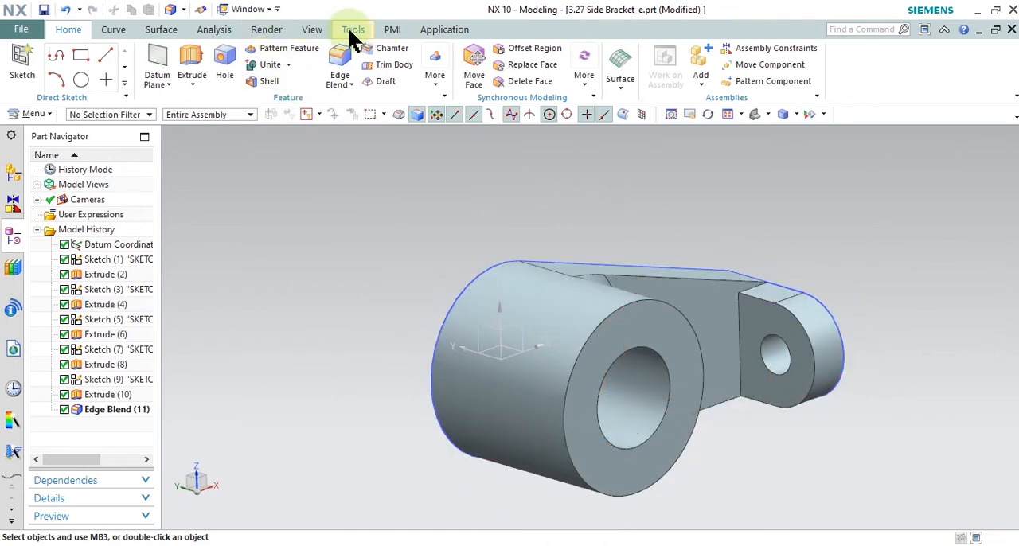
# Step: Hide all sketches in the part using Show and Hide
pyautogui.click(315, 30)
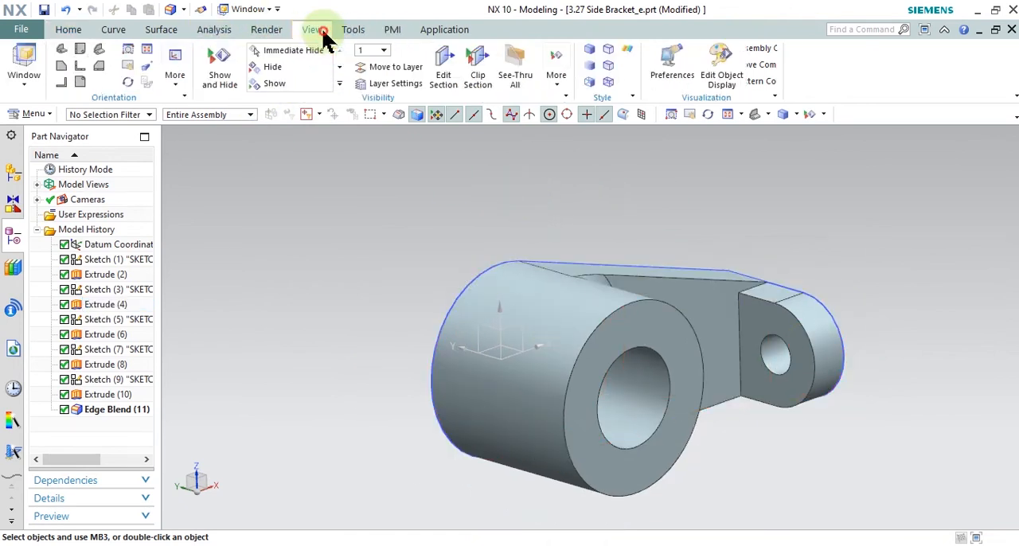
pyautogui.click(230, 83)
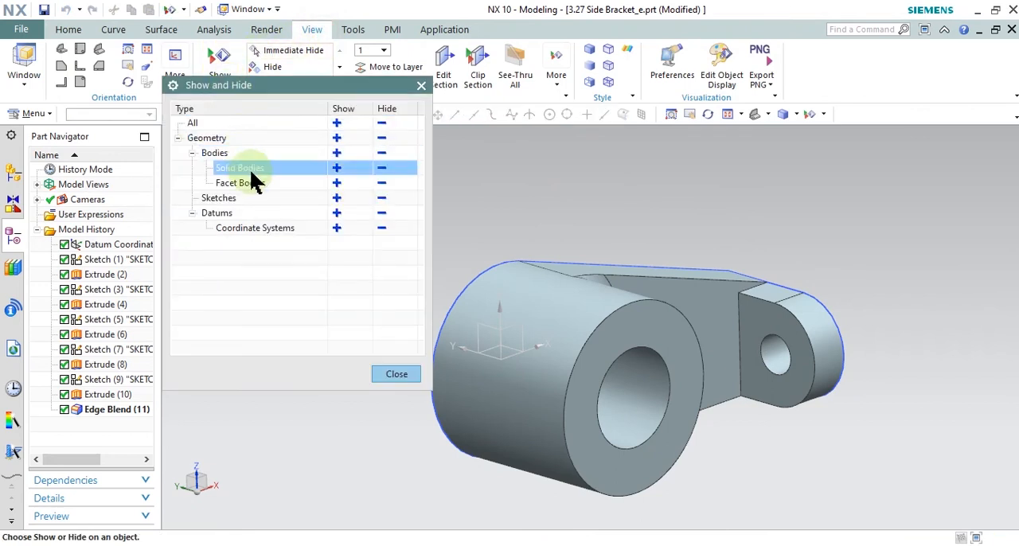
pyautogui.click(381, 197)
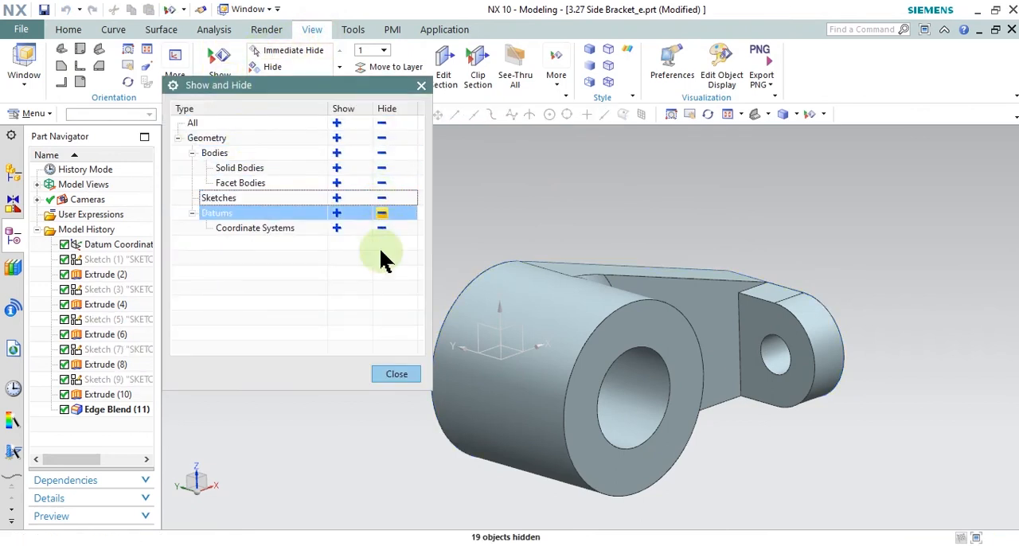
pyautogui.click(390, 375)
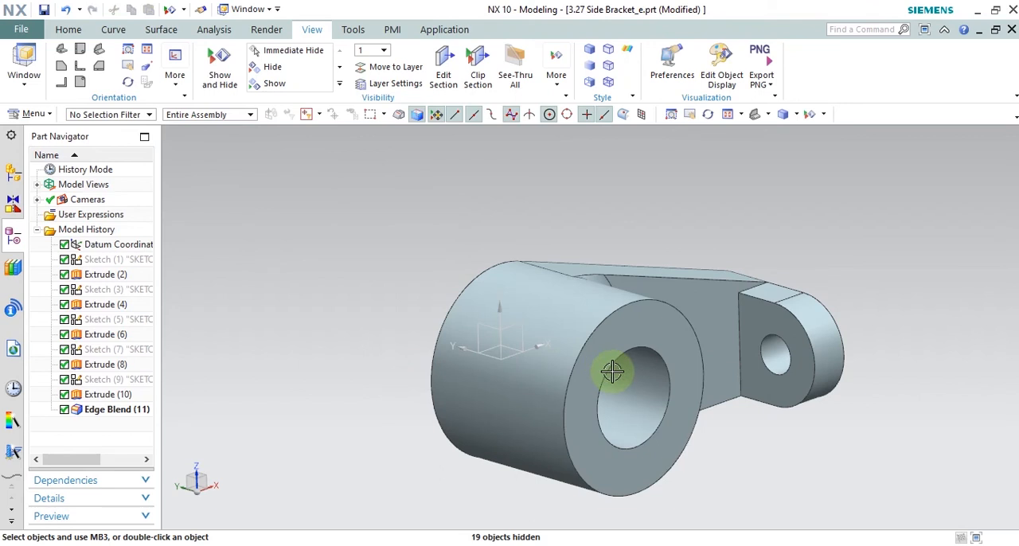
# Step: Create a one-plane view section normal to Z through the bracket at an offset of -3.19, with its section curves displayed
pyautogui.click(511, 112)
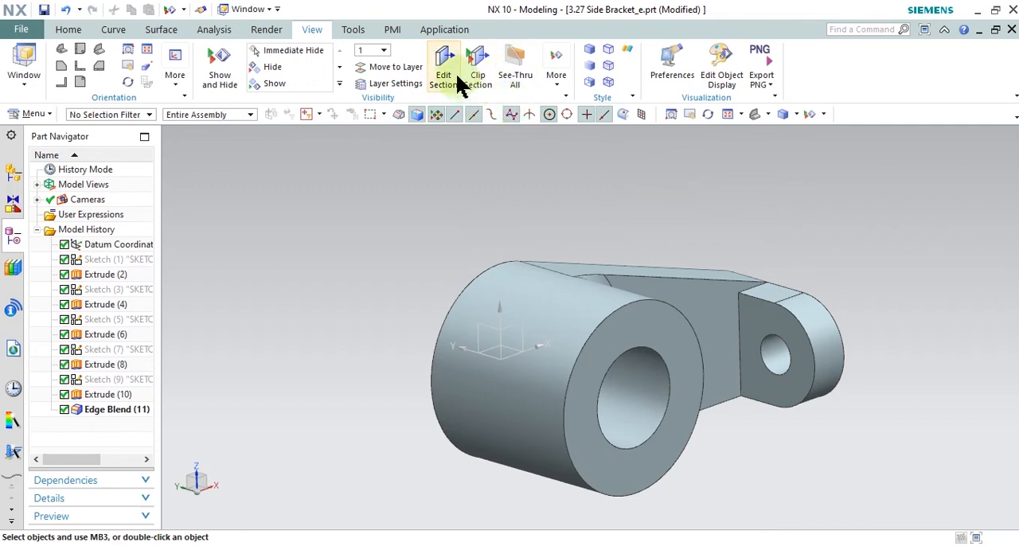
pyautogui.click(13, 174)
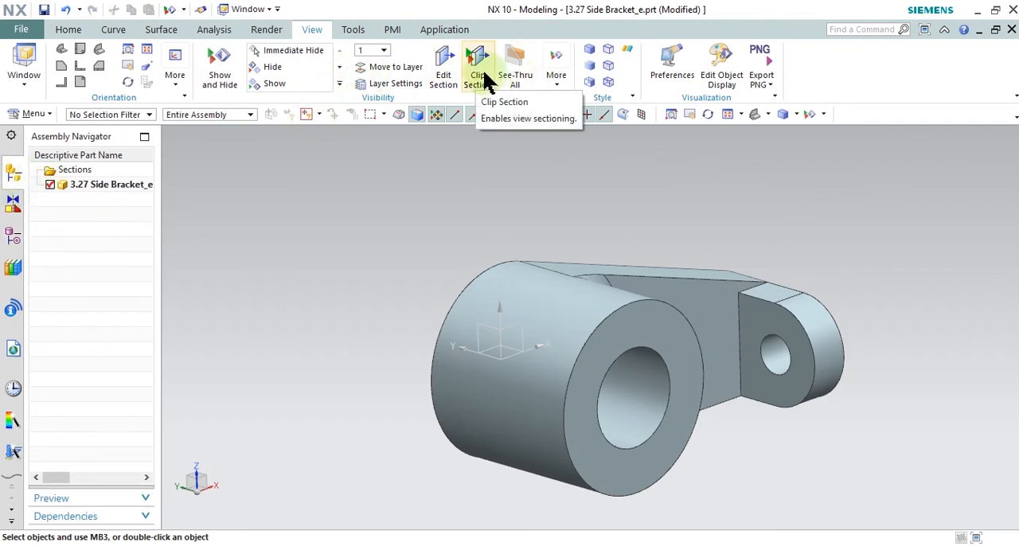
pyautogui.click(452, 66)
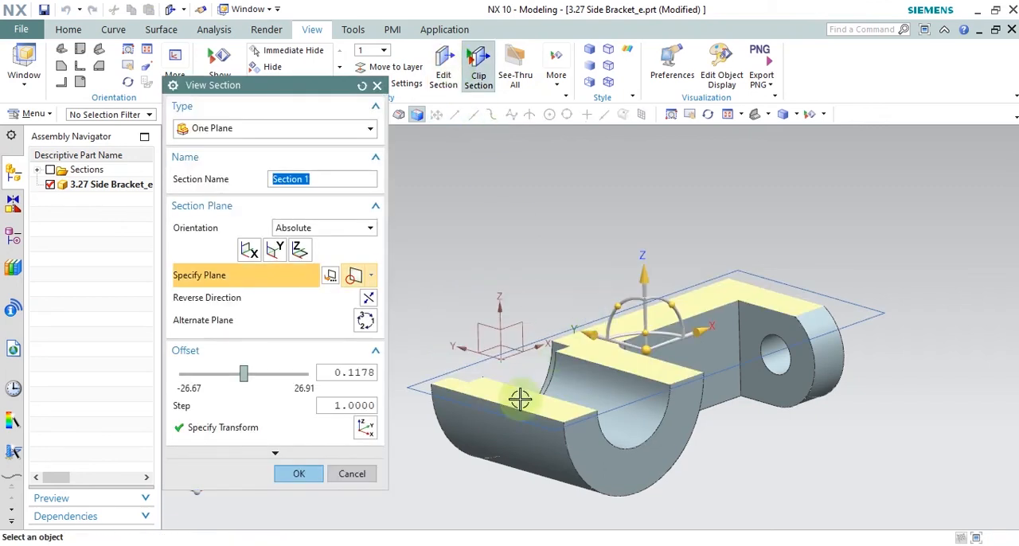
pyautogui.moveTo(247, 373)
pyautogui.mouseDown()
pyautogui.moveTo(220, 373)
pyautogui.moveTo(236, 373)
pyautogui.mouseUp()
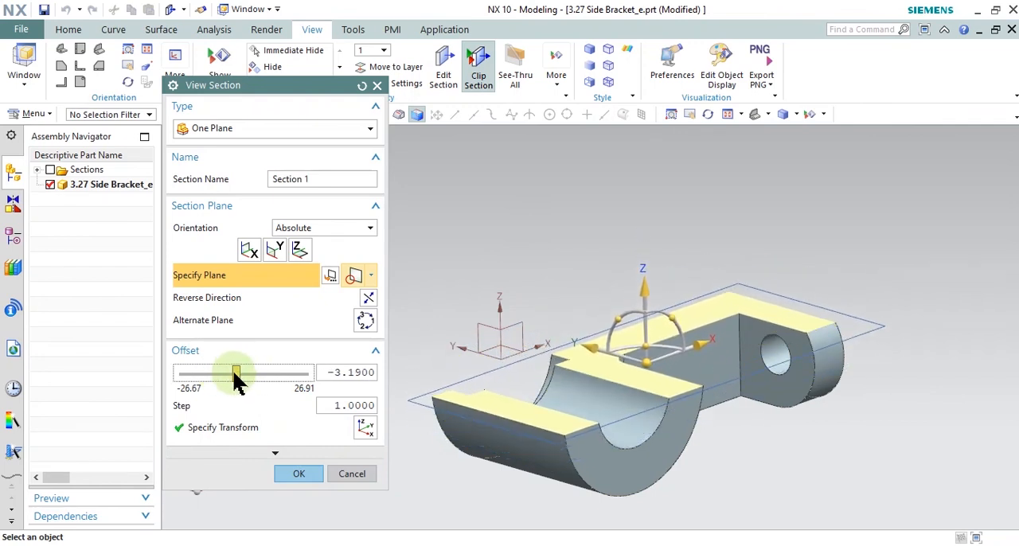
pyautogui.click(299, 474)
pyautogui.moveTo(362, 400)
pyautogui.mouseDown(button='middle')
pyautogui.moveTo(391, 389)
pyautogui.moveTo(360, 385)
pyautogui.moveTo(358, 396)
pyautogui.mouseUp(button='middle')
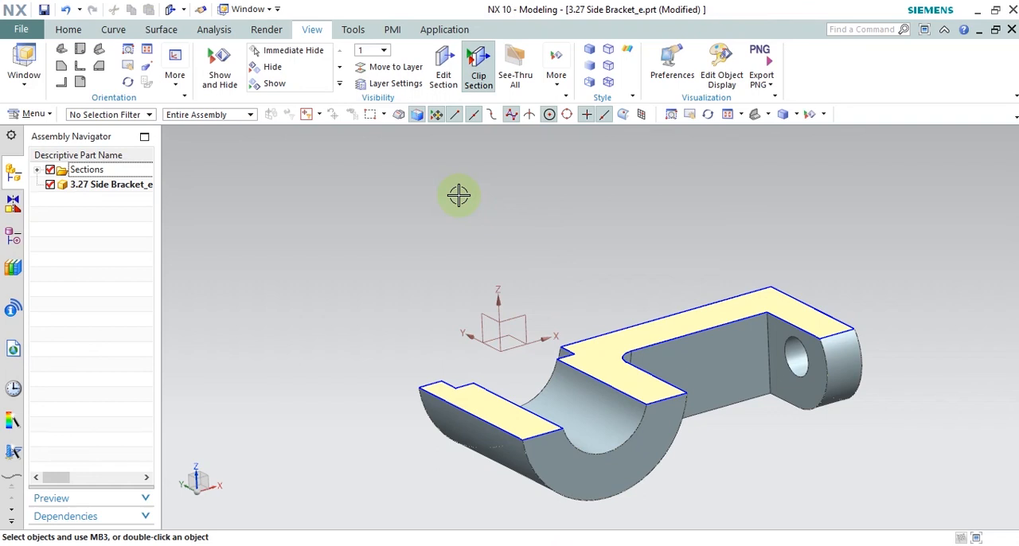
# Step: Turn section clipping off and back on to compare the whole bracket with its cut view
pyautogui.click(479, 80)
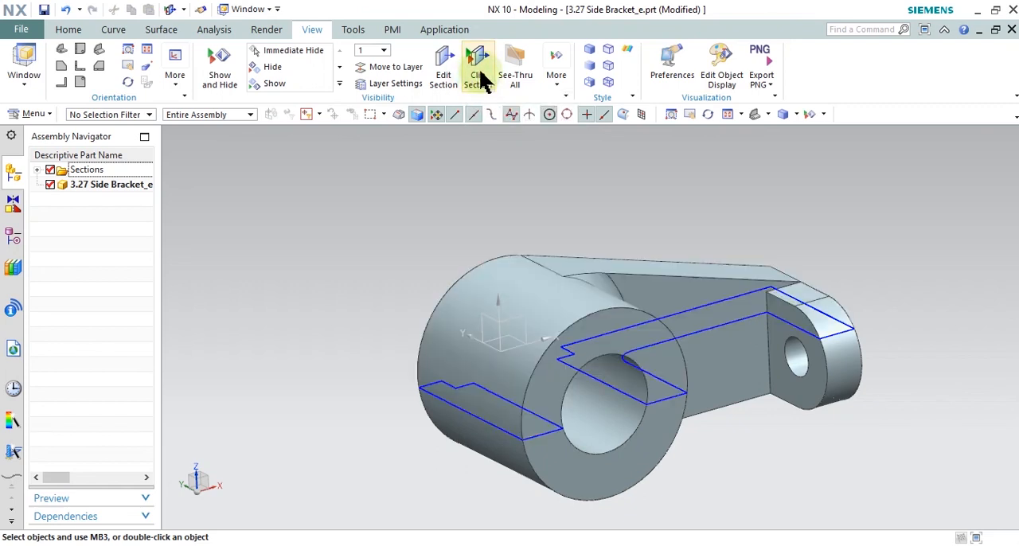
pyautogui.click(481, 78)
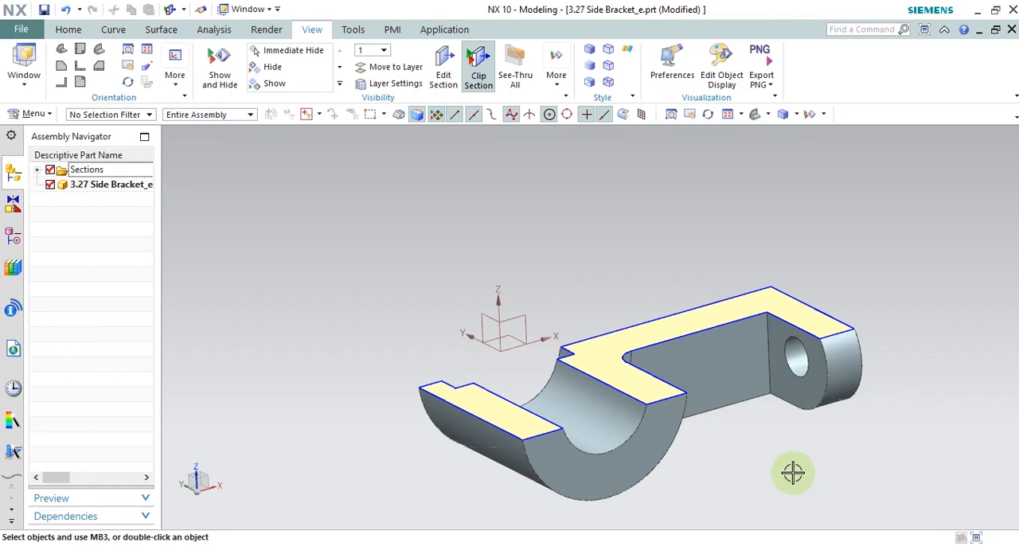
pyautogui.click(622, 544)
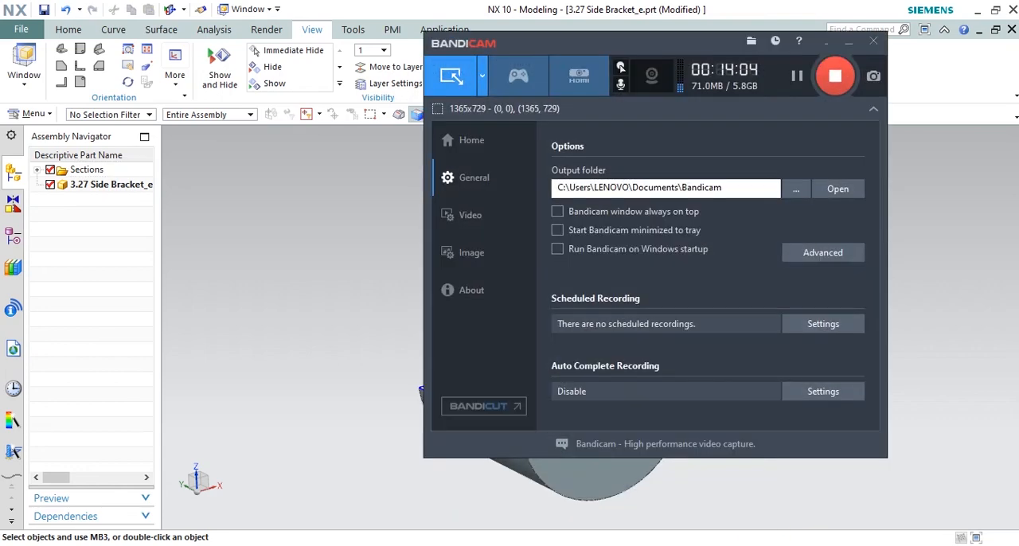